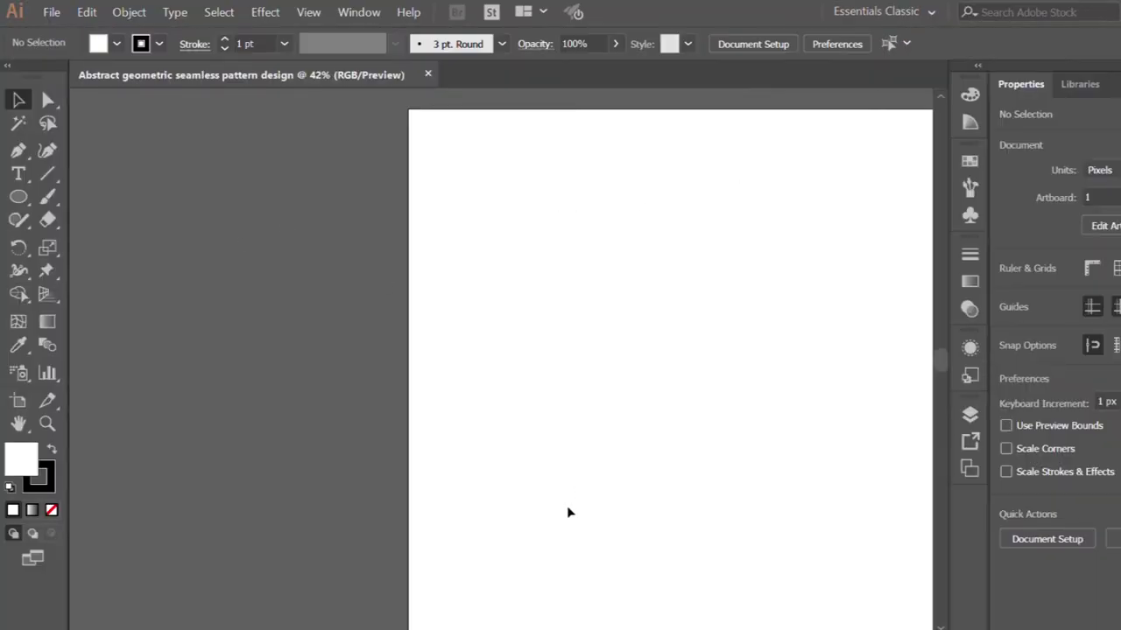
Zoom out to show the whole artboard and place a square near its top-left corner
{"action": "scroll", "coordinate": [560, 367], "scroll_direction": "right", "scroll_amount": 5}
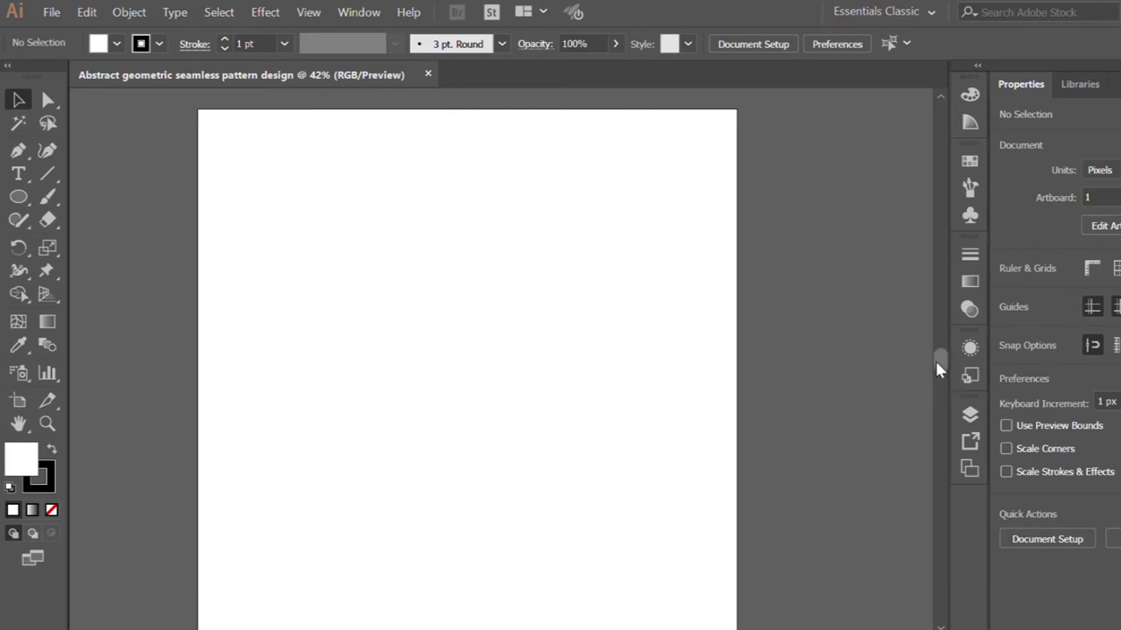
{"action": "key", "text": "ctrl+minus"}
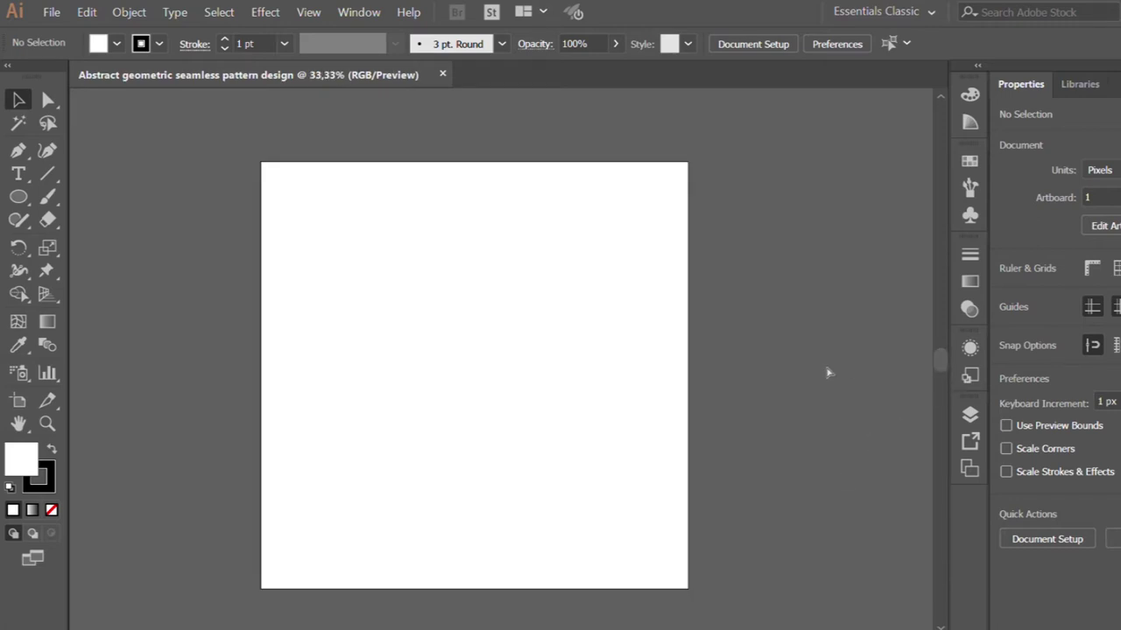
{"action": "left_click", "coordinate": [18, 196]}
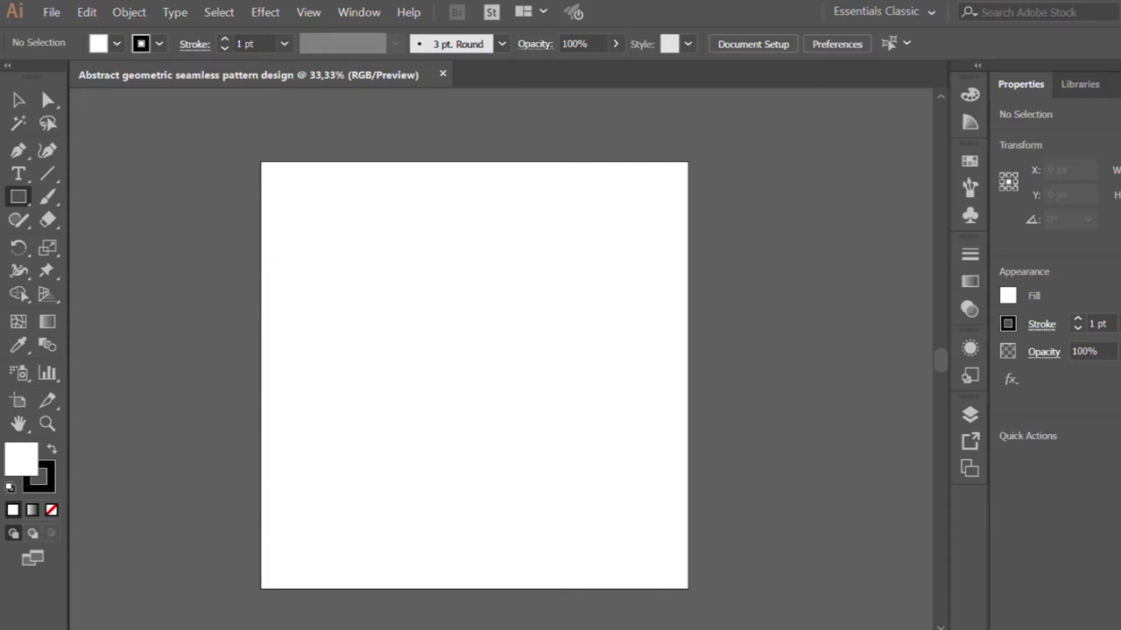
{"action": "left_click", "coordinate": [17, 99]}
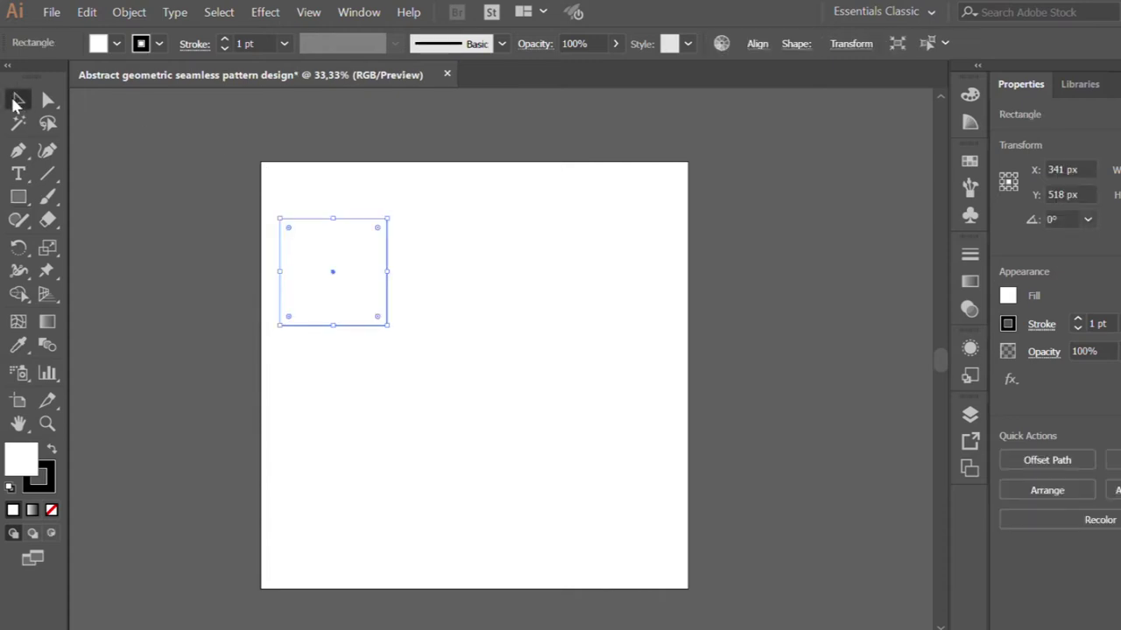
Make the square solid black with no stroke and nudge it flush into the artboard's top-left corner
{"action": "left_click", "coordinate": [51, 510]}
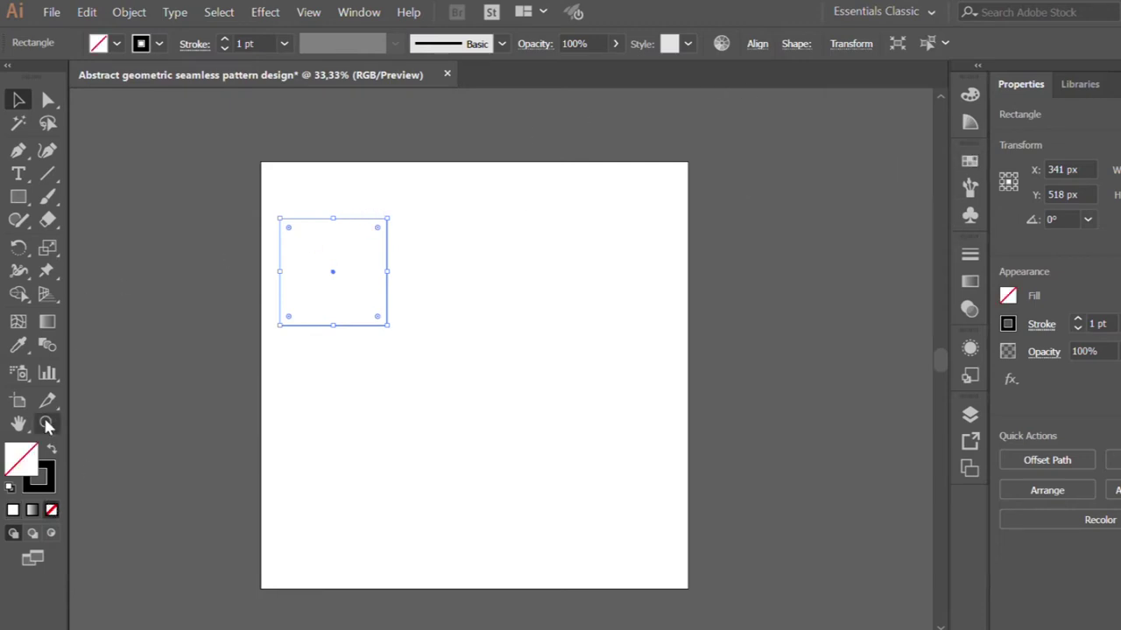
{"action": "left_click", "coordinate": [51, 448]}
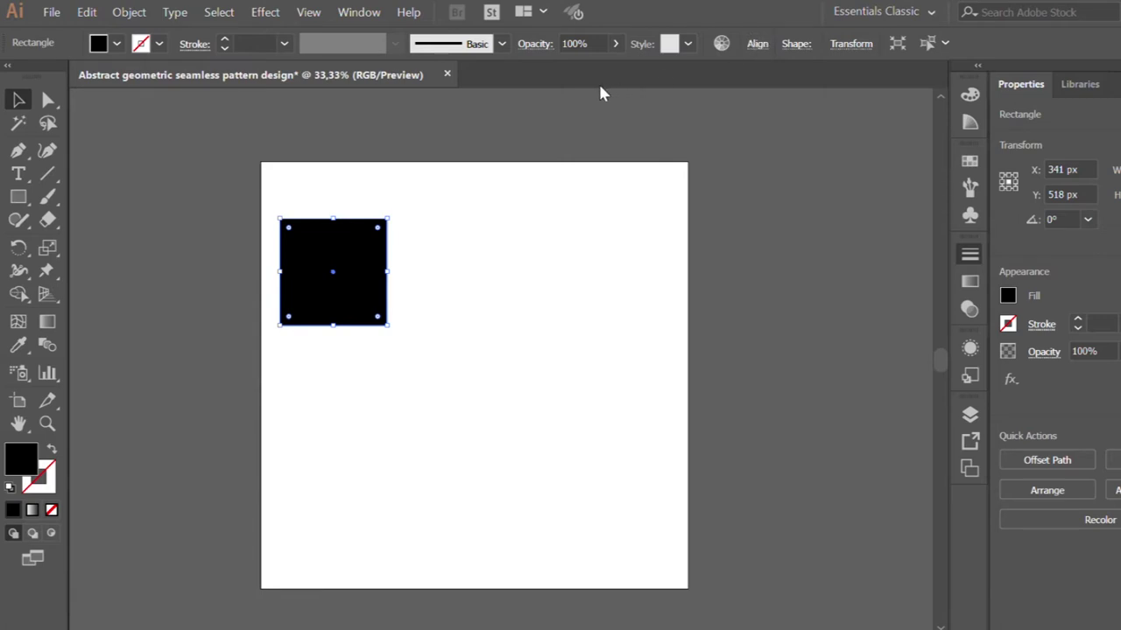
{"action": "key", "text": "shift+Left"}
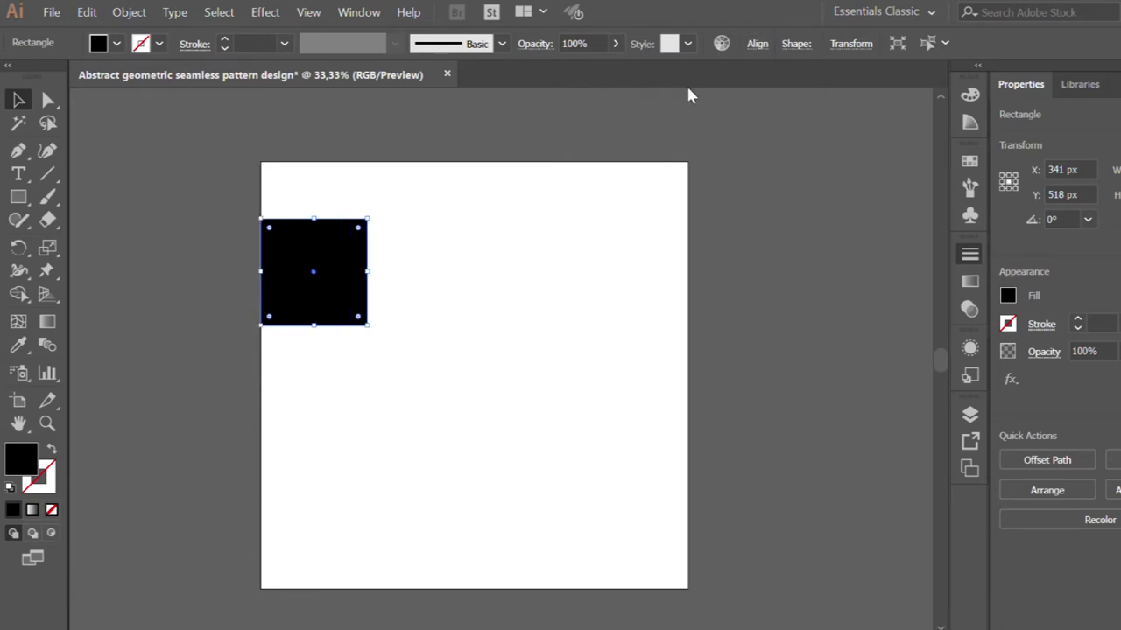
{"action": "key", "text": "shift+Up"}
{"action": "key", "text": "shift+Up"}
{"action": "key", "text": "shift+Up"}
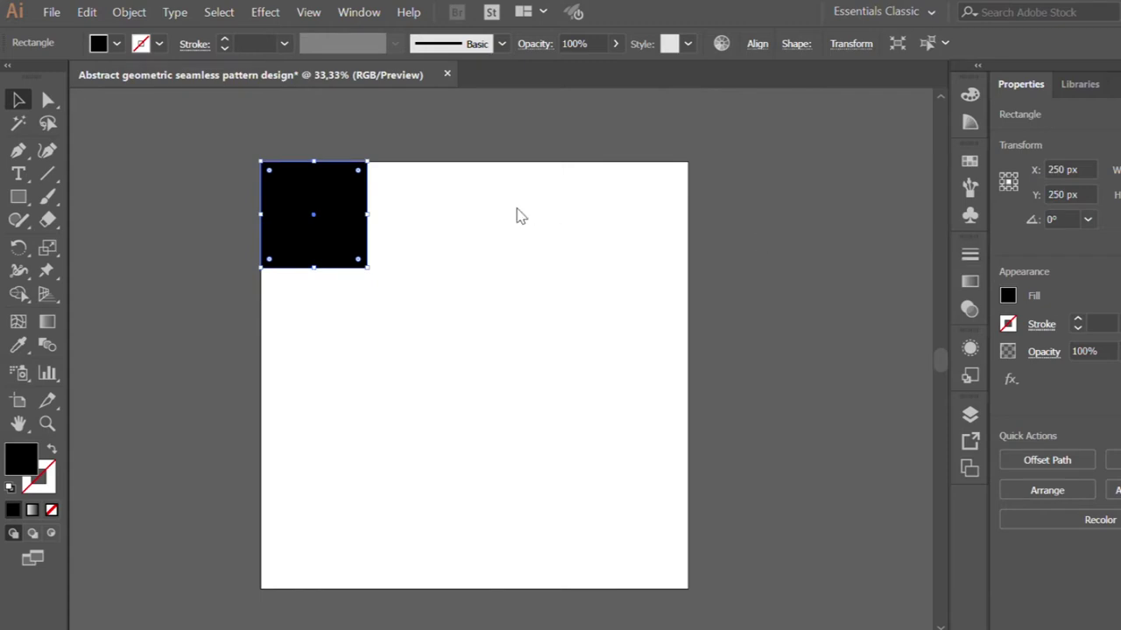
{"action": "left_click", "coordinate": [166, 156]}
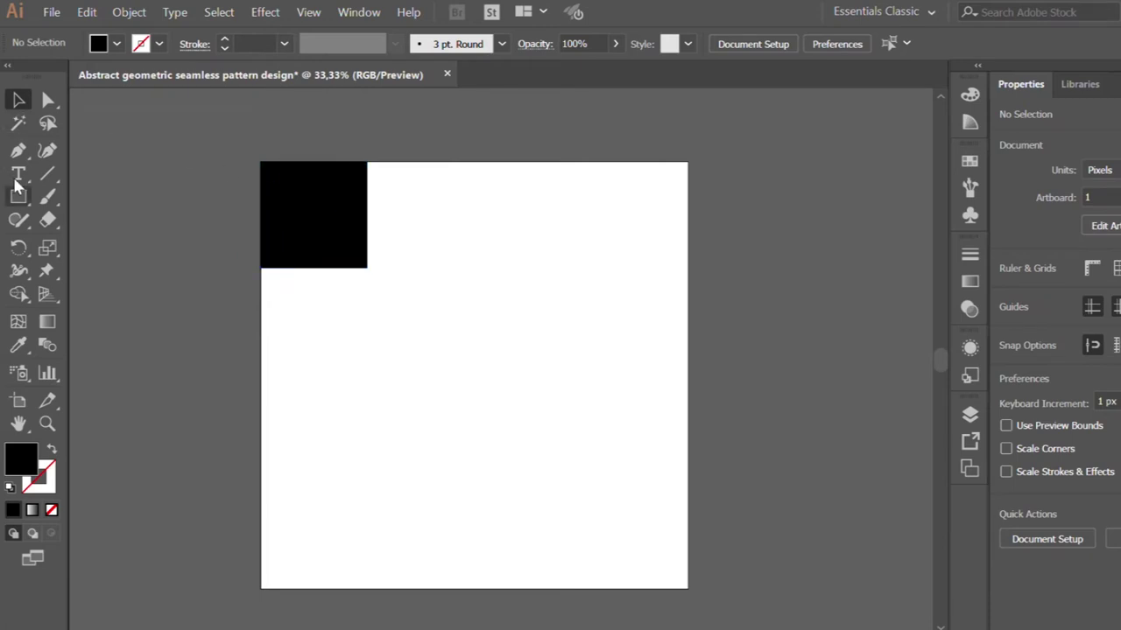
{"action": "key", "text": "l"}
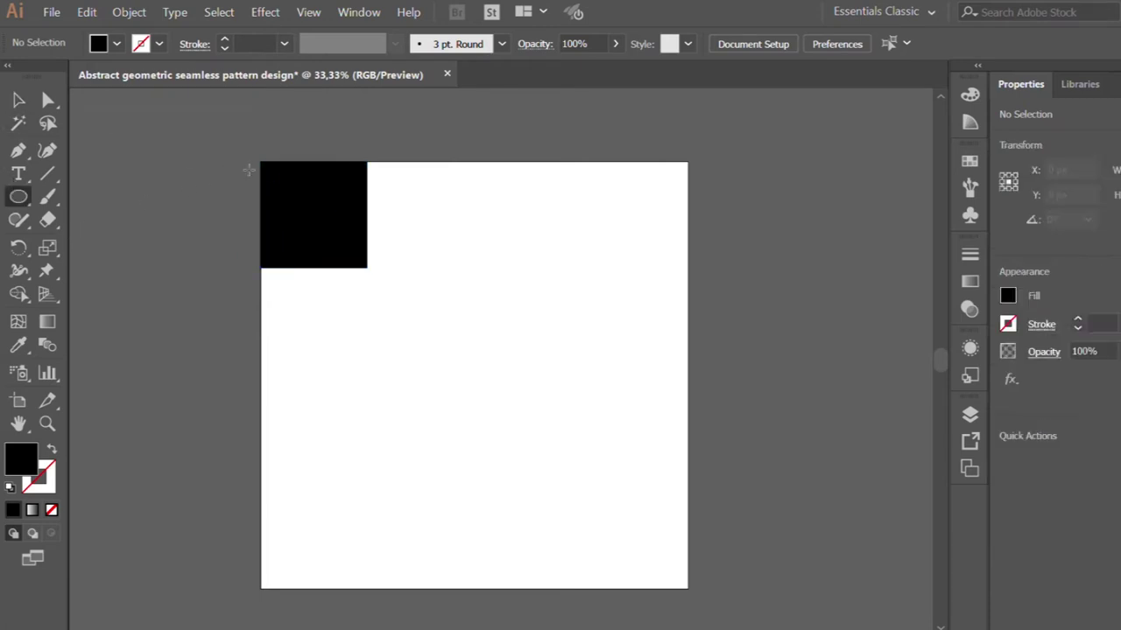
Draw a 500 px circle on the square's top-left corner and trim its outside part with Shape Builder
{"action": "left_click_drag", "start_coordinate": [273, 174], "coordinate": [313, 205]}
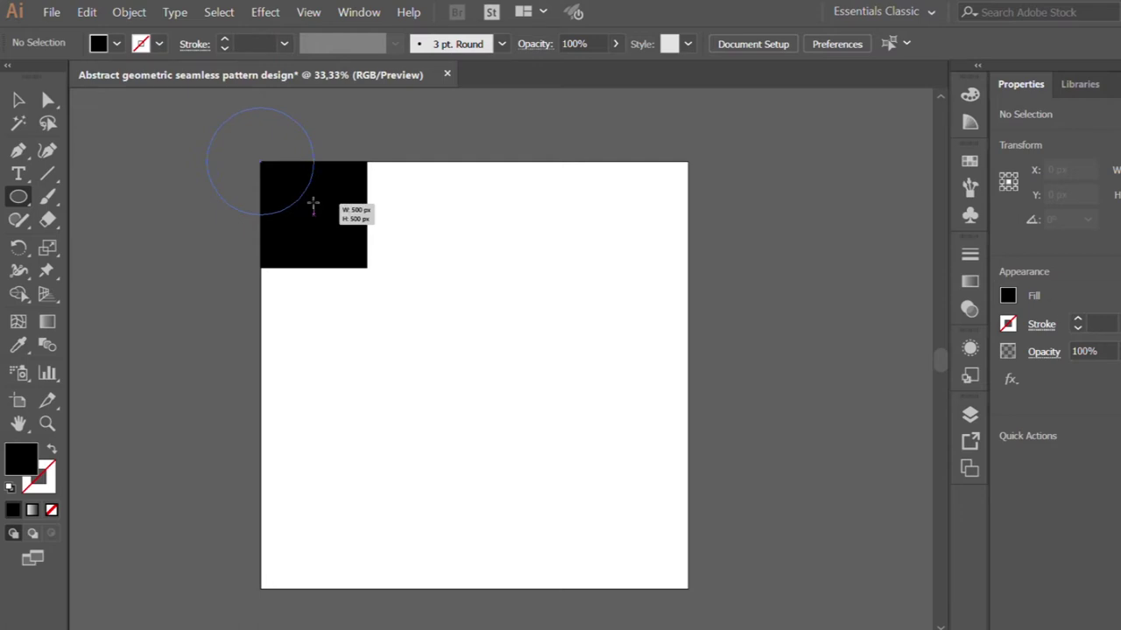
{"action": "left_click_drag", "start_coordinate": [313, 205], "coordinate": [313, 205]}
{"action": "left_click", "coordinate": [15, 99]}
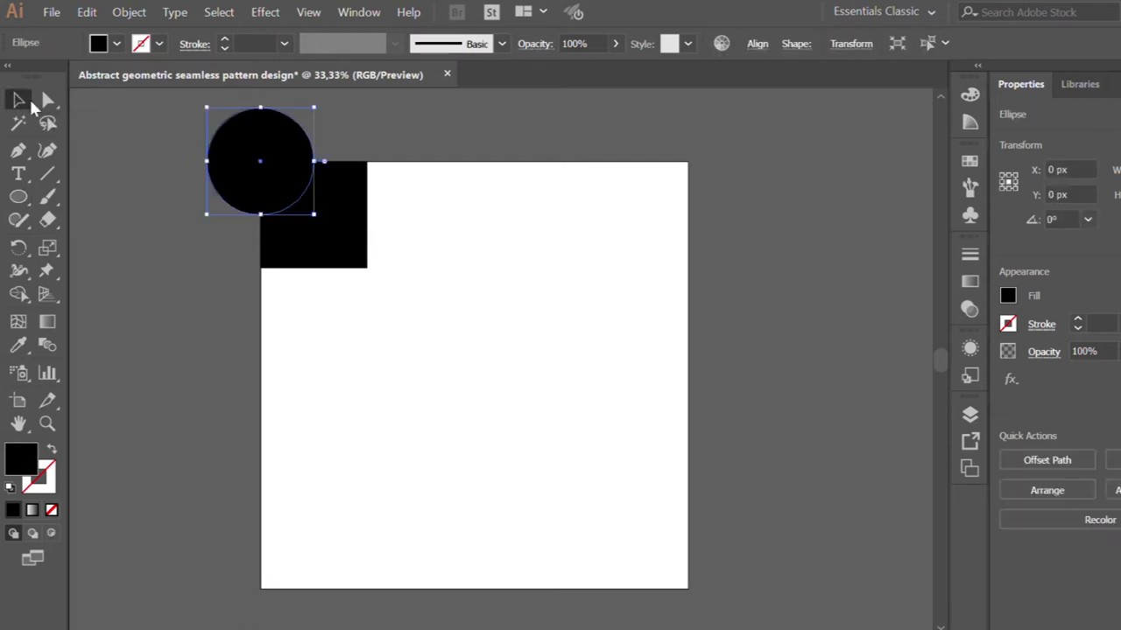
{"action": "left_click", "coordinate": [302, 230], "text": "shift"}
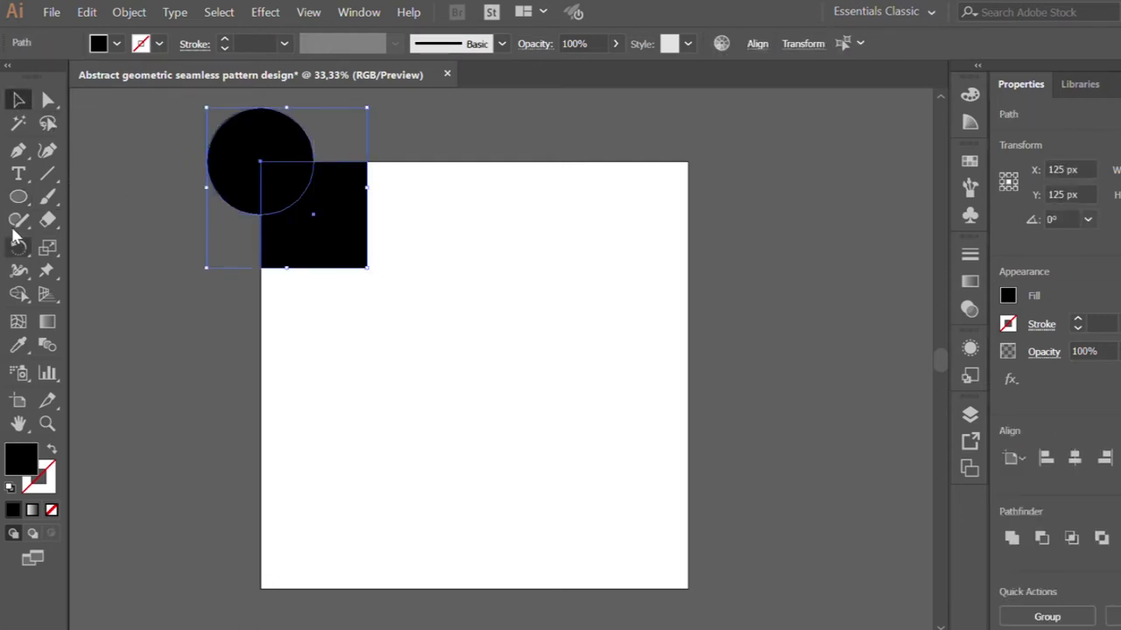
{"action": "left_click", "coordinate": [18, 293]}
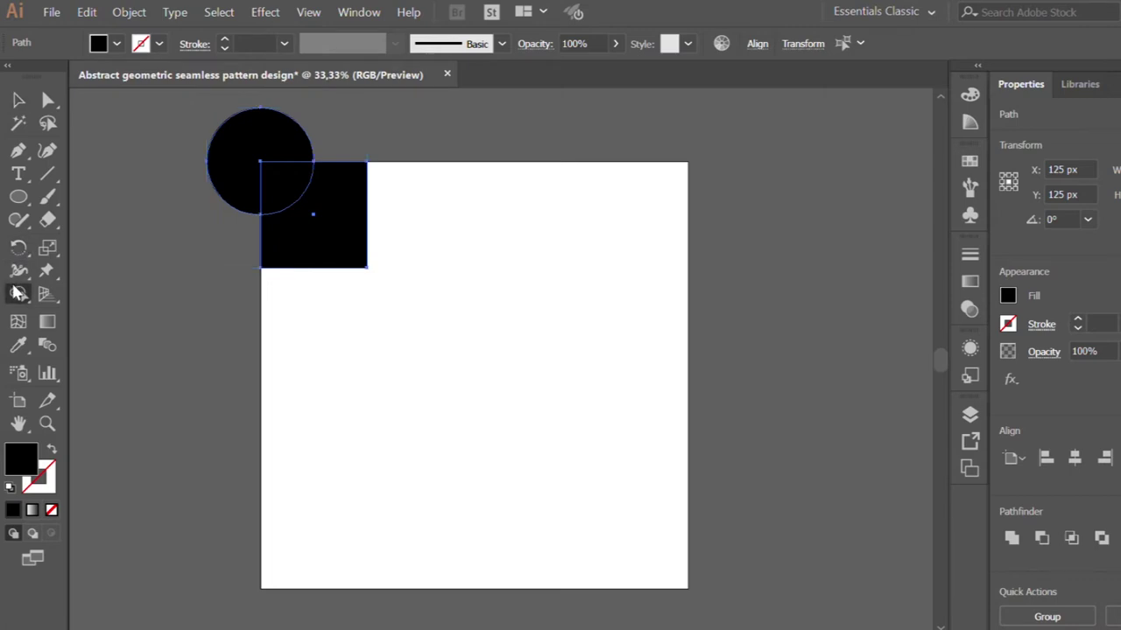
{"action": "left_click", "coordinate": [225, 183], "text": "alt"}
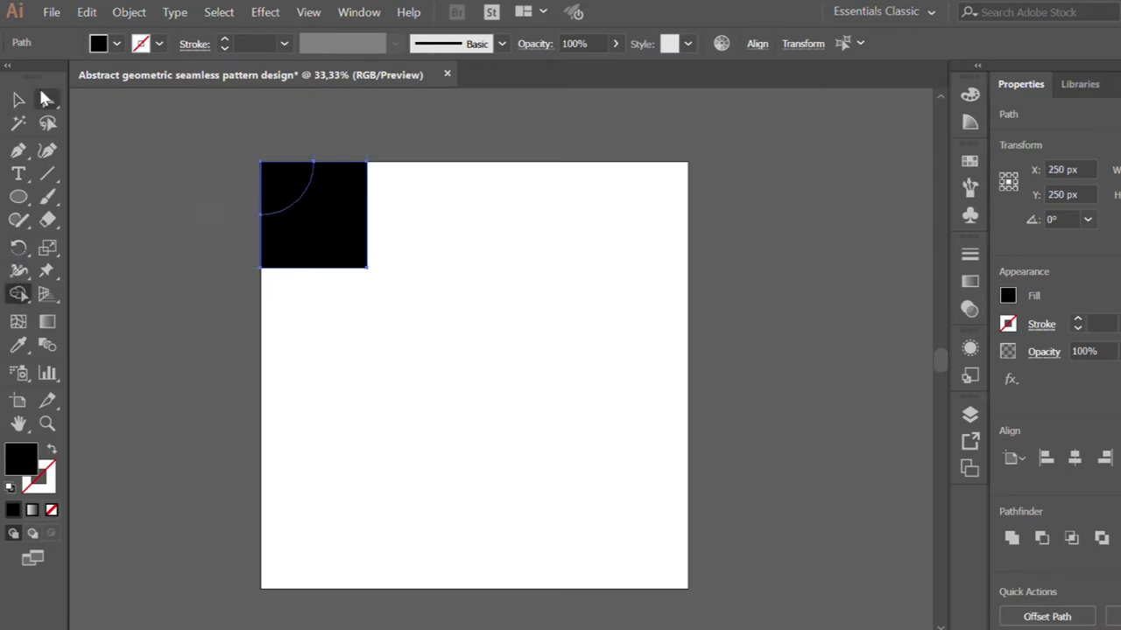
{"action": "left_click", "coordinate": [18, 99]}
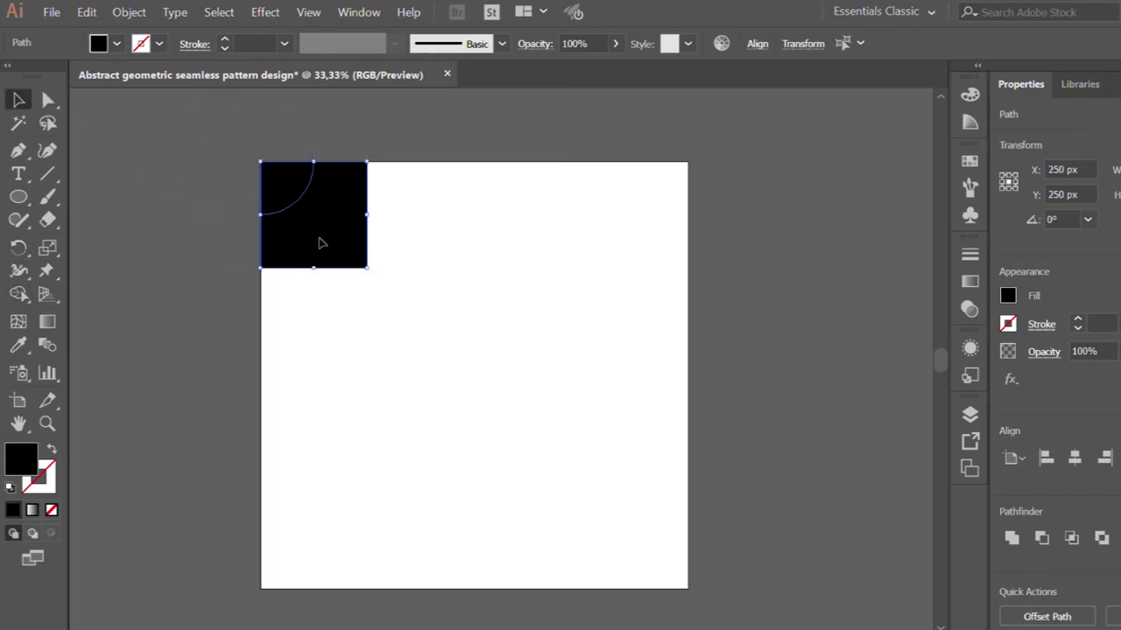
{"action": "left_click", "coordinate": [322, 243]}
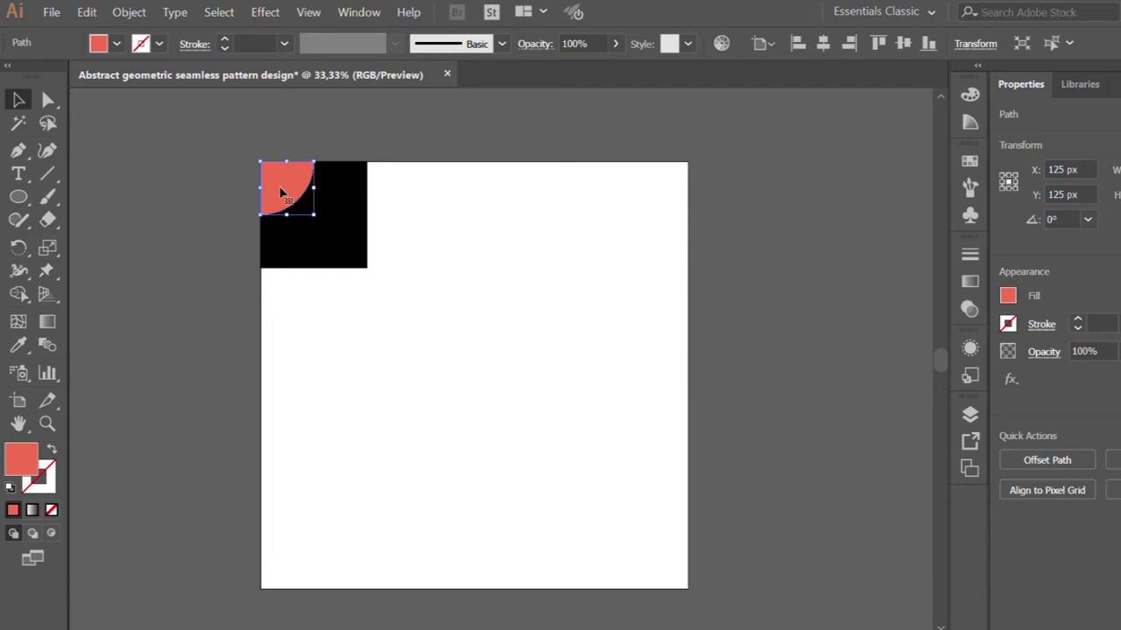
Place a blue copy of the coral quarter circle directly beneath the original
{"action": "left_click_drag", "start_coordinate": [280, 192], "coordinate": [281, 249]}
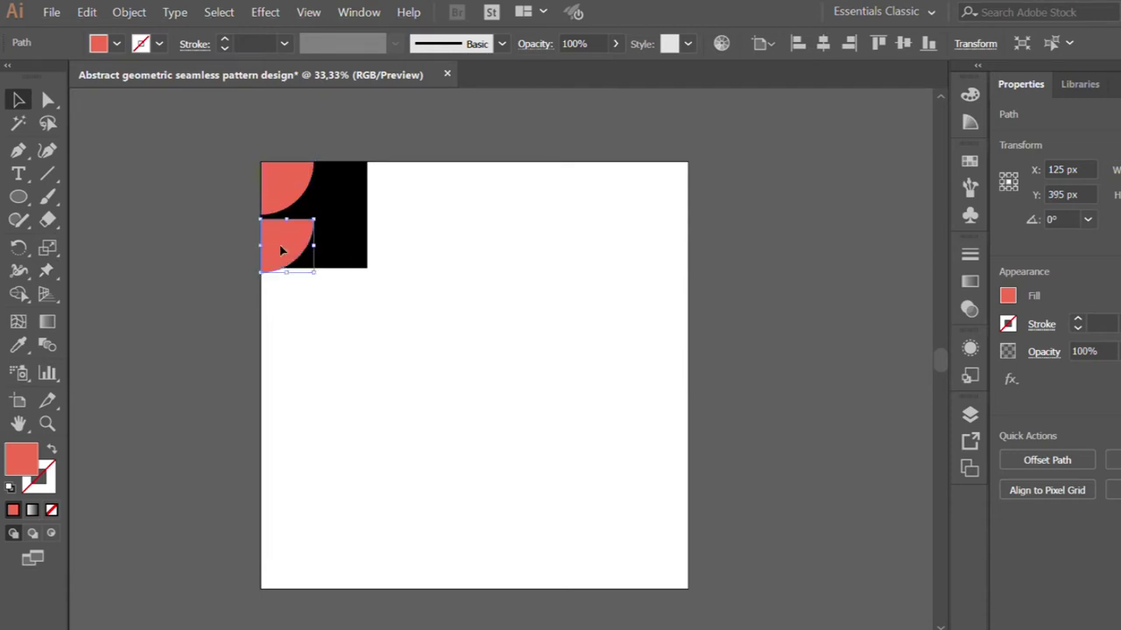
{"action": "left_click_drag", "start_coordinate": [281, 250], "coordinate": [278, 243]}
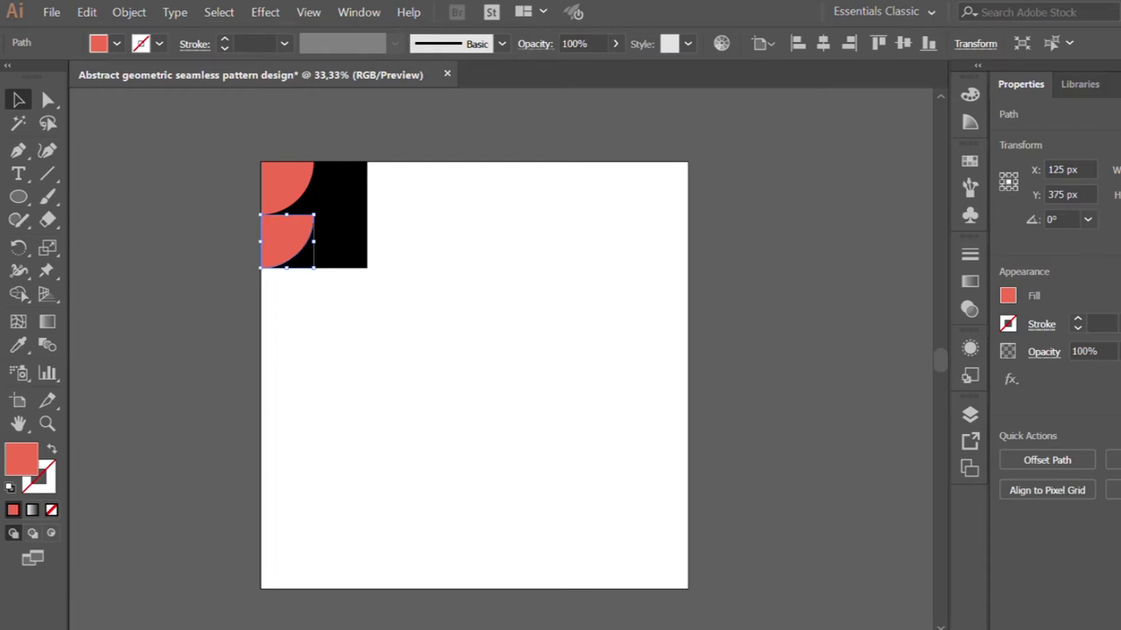
{"action": "left_click", "coordinate": [143, 233]}
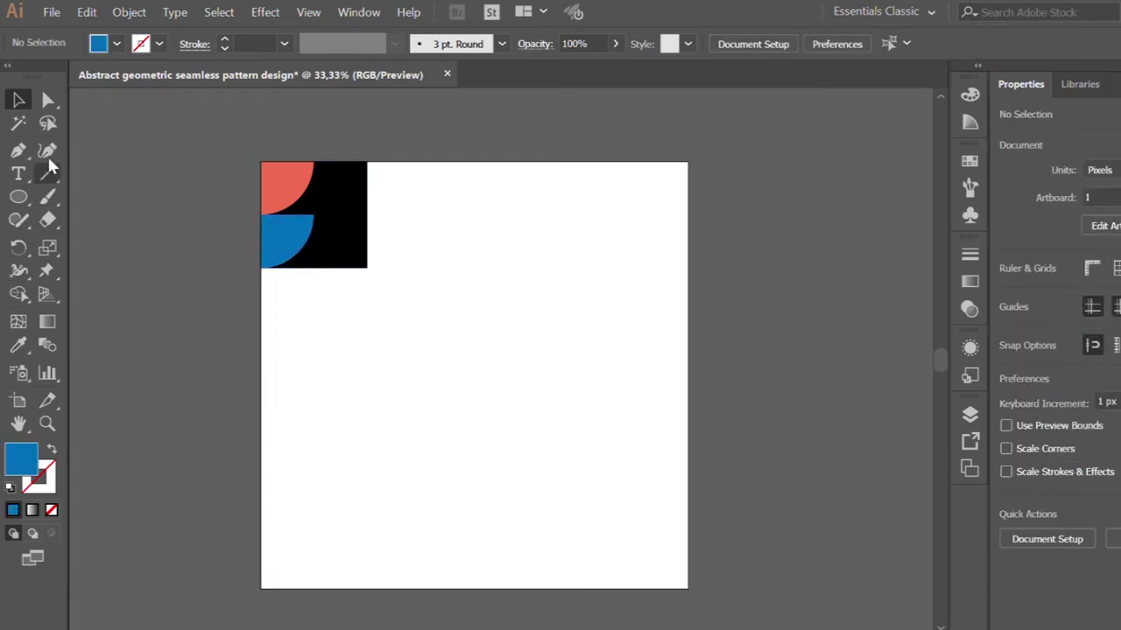
{"action": "left_click", "coordinate": [20, 194]}
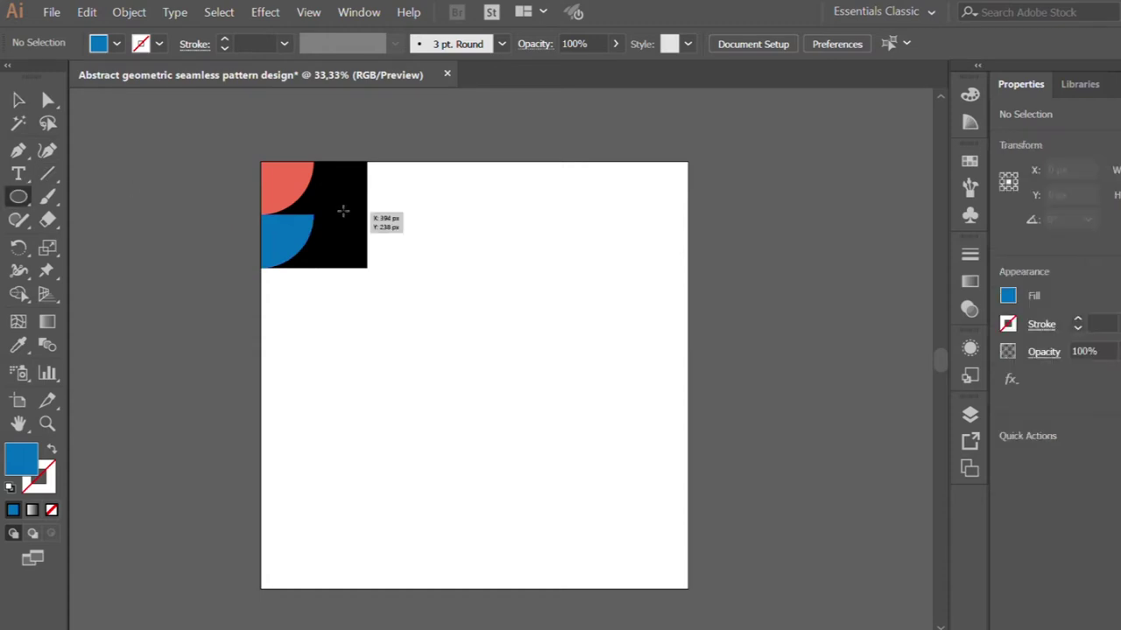
{"action": "left_click_drag", "start_coordinate": [314, 211], "coordinate": [344, 261]}
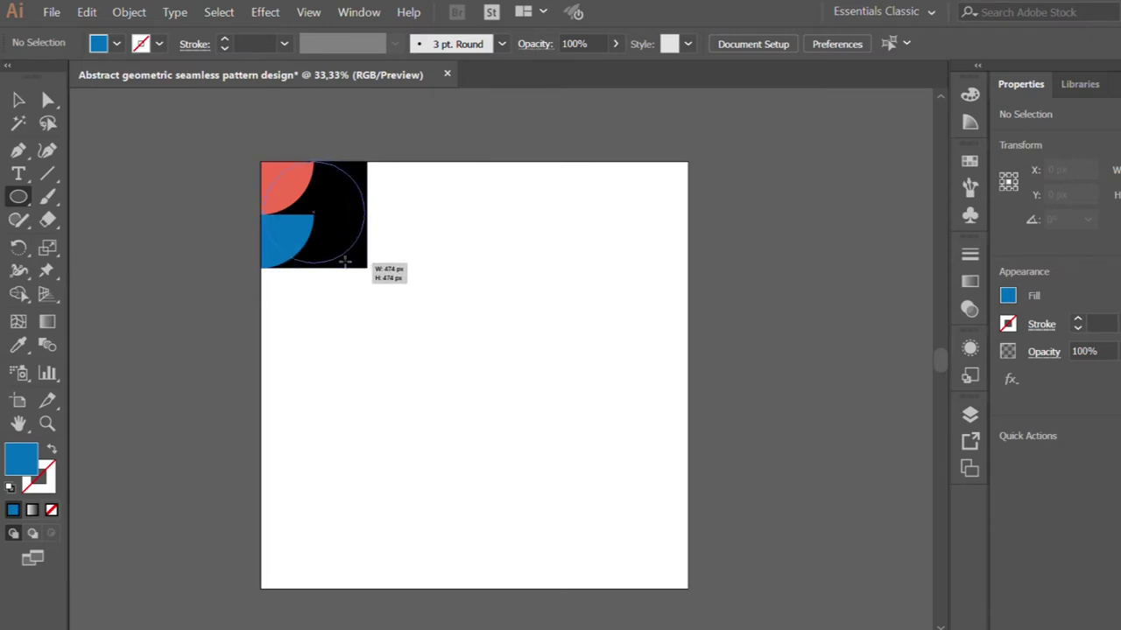
{"action": "left_click_drag", "start_coordinate": [345, 261], "coordinate": [351, 263]}
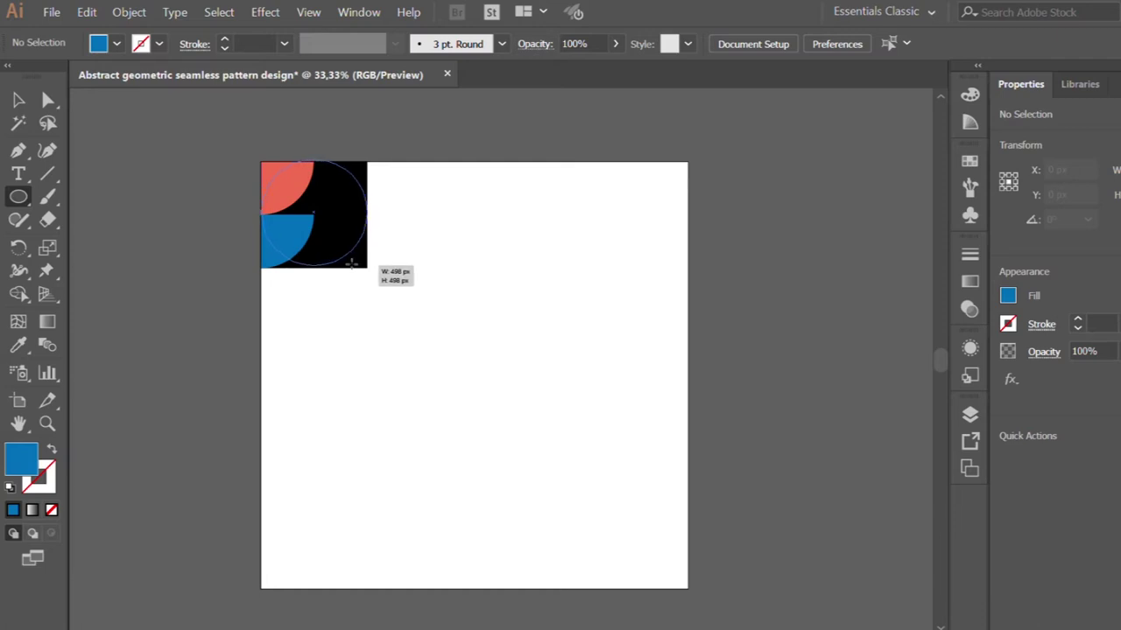
{"action": "left_click_drag", "start_coordinate": [350, 263], "coordinate": [354, 264]}
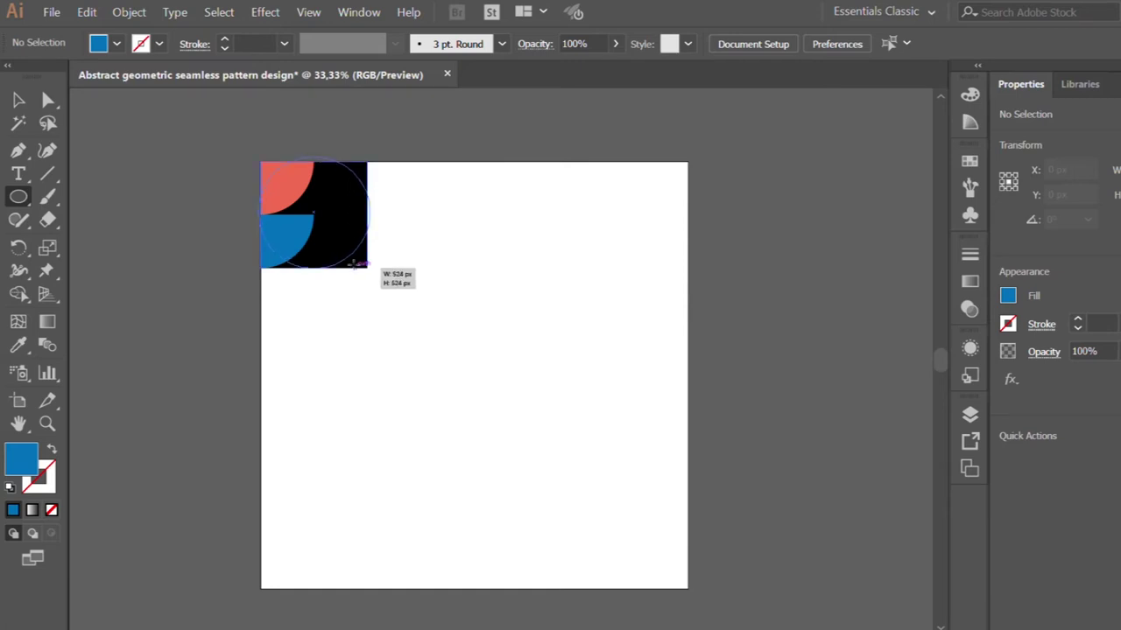
{"action": "left_click_drag", "start_coordinate": [354, 264], "coordinate": [354, 264]}
{"action": "key", "text": "ctrl+z"}
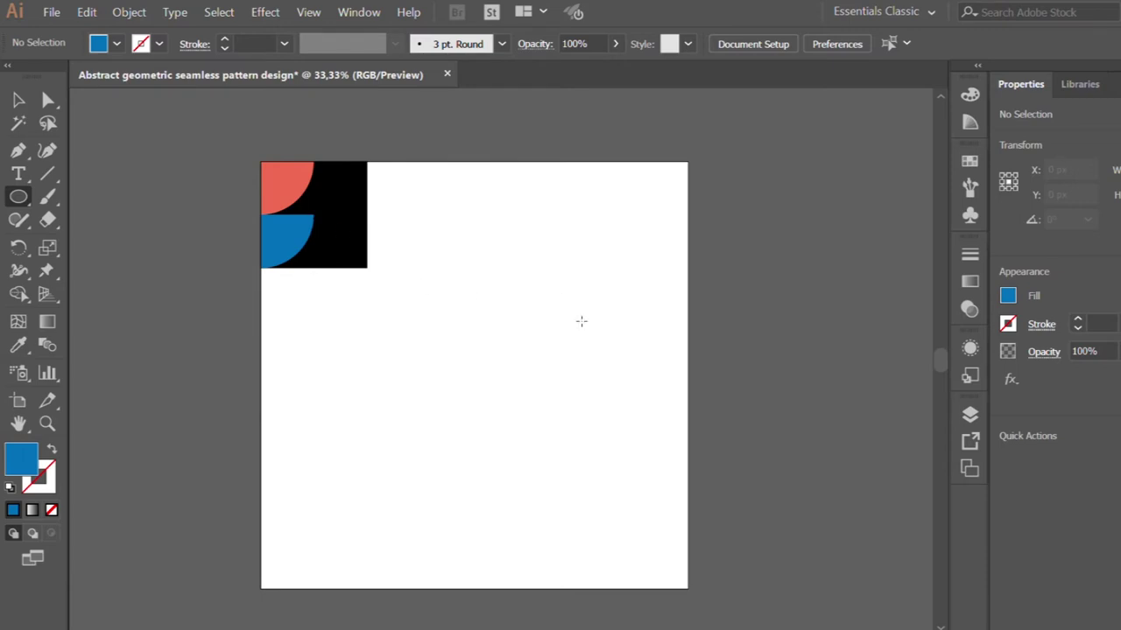
Add a blue circle on the black square and a blue rectangle over the square's left part
{"action": "left_click_drag", "start_coordinate": [318, 211], "coordinate": [426, 319]}
{"action": "left_click", "coordinate": [18, 99]}
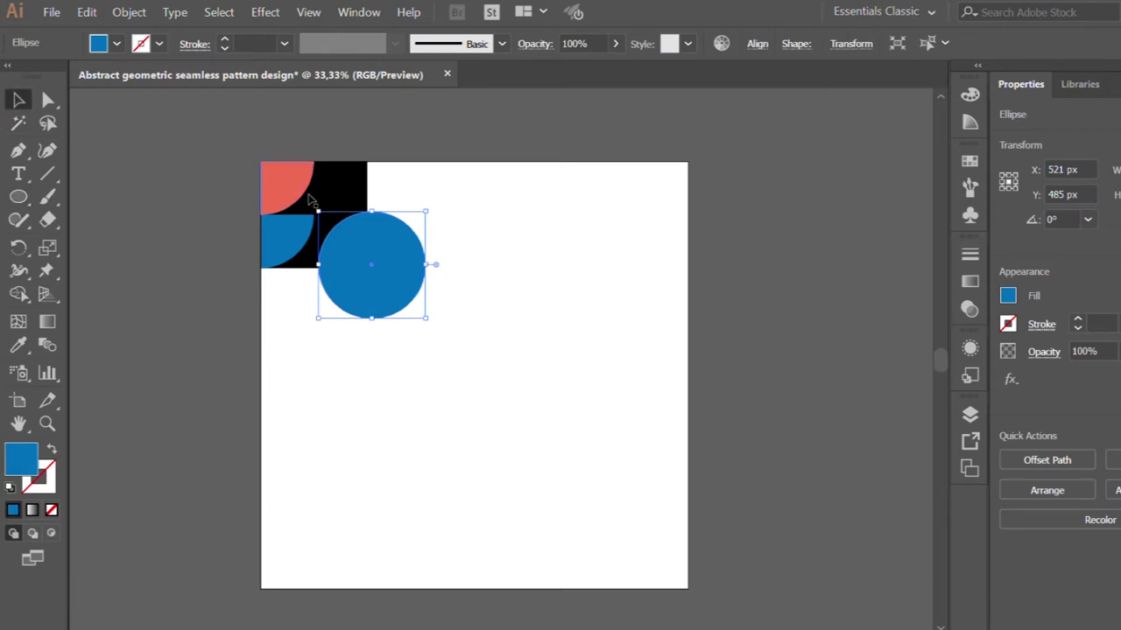
{"action": "left_click_drag", "start_coordinate": [370, 250], "coordinate": [362, 171]}
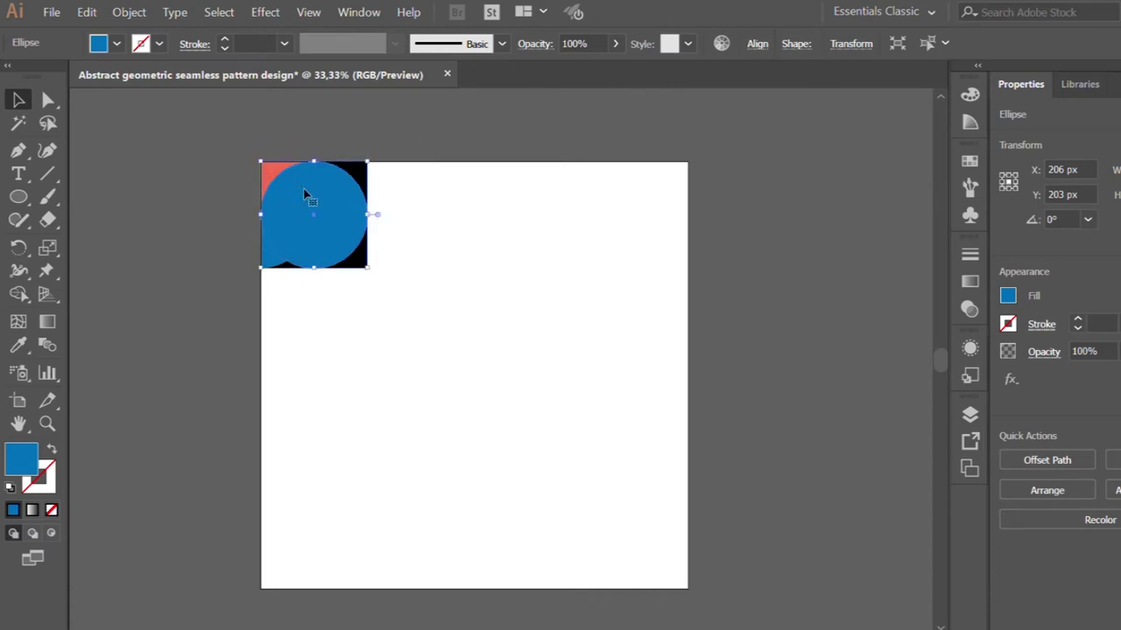
{"action": "key", "text": "m"}
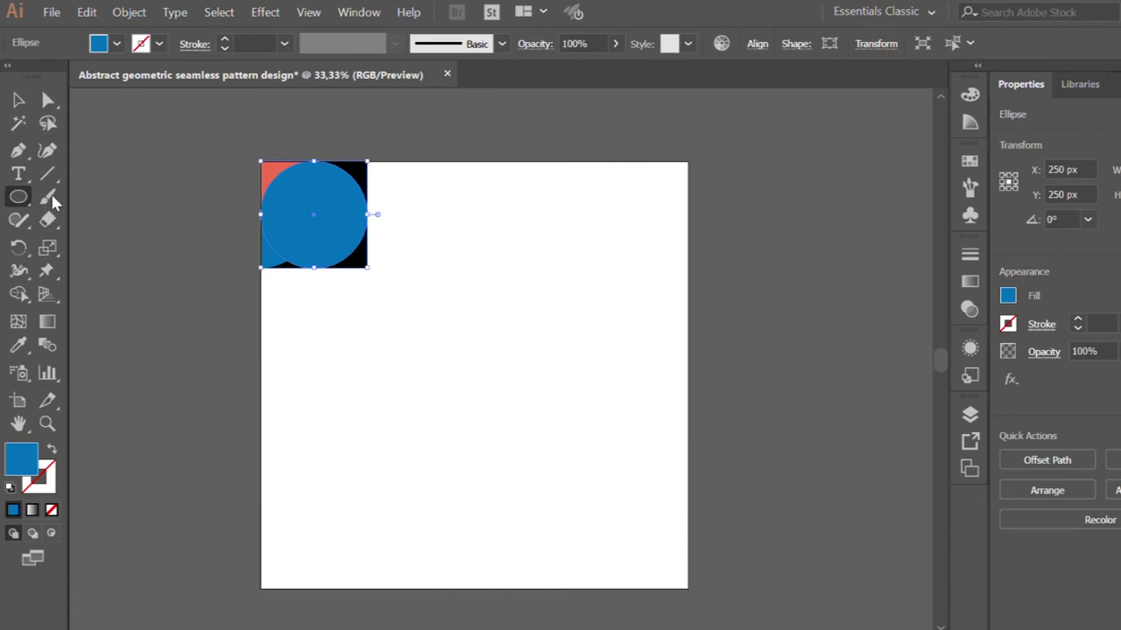
{"action": "mouse_move", "coordinate": [314, 143]}
{"action": "left_mouse_down"}
{"action": "mouse_move", "coordinate": [221, 223]}
{"action": "mouse_move", "coordinate": [196, 267]}
{"action": "left_mouse_up"}
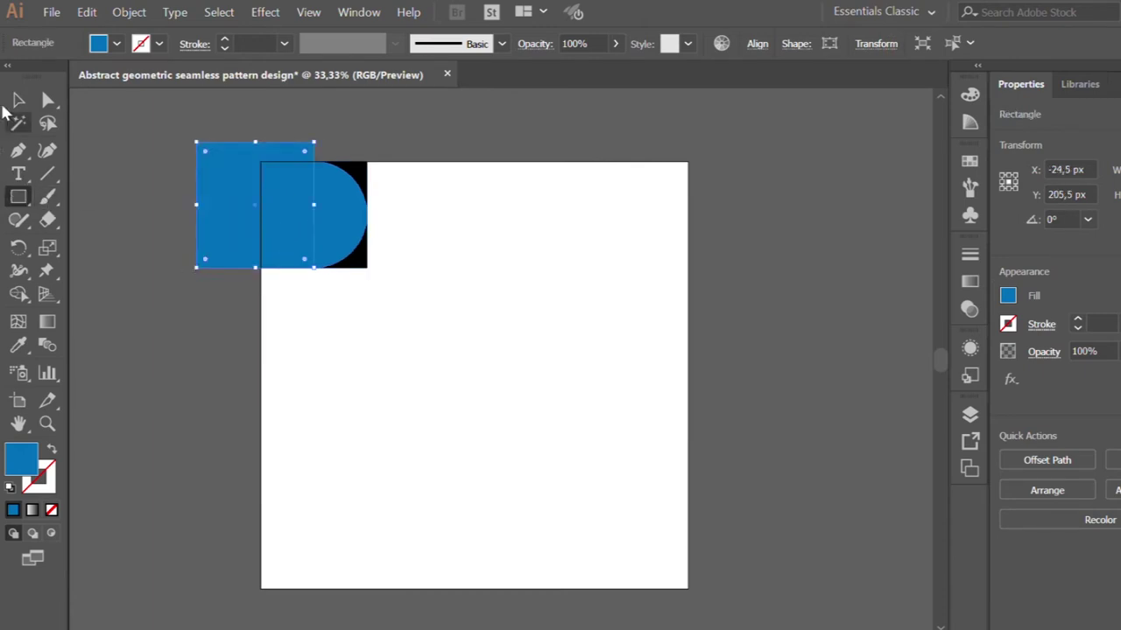
{"action": "left_click", "coordinate": [15, 100]}
{"action": "left_click_drag", "start_coordinate": [270, 166], "coordinate": [271, 176]}
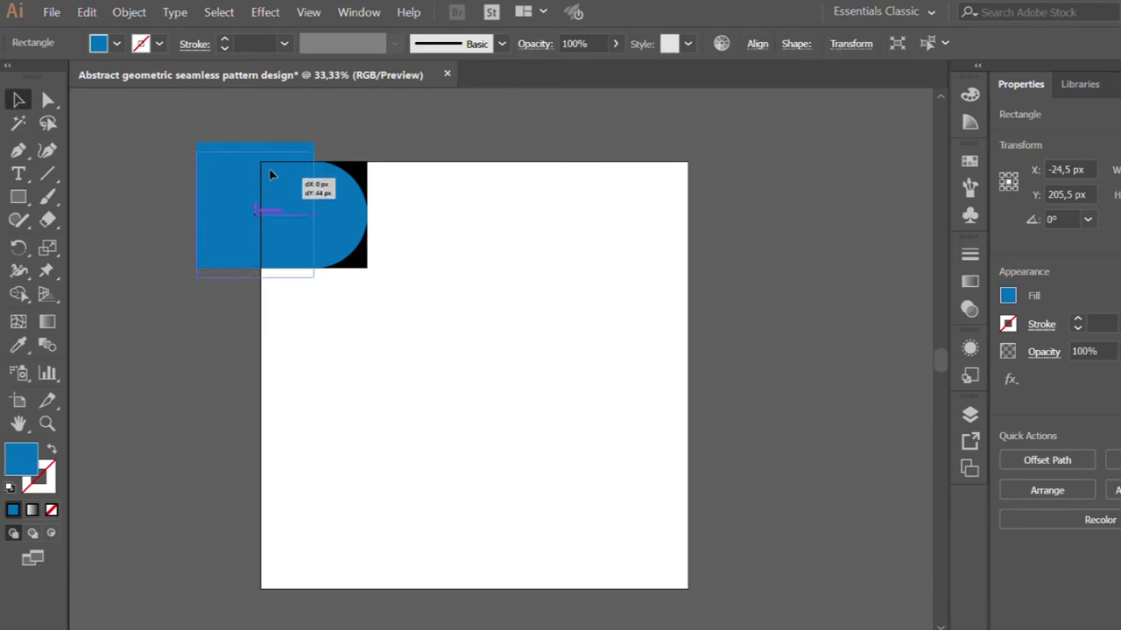
Remove the rectangle's region with Shape Builder, leaving a blue half-circle, and select it
{"action": "left_click", "coordinate": [347, 212], "text": "shift"}
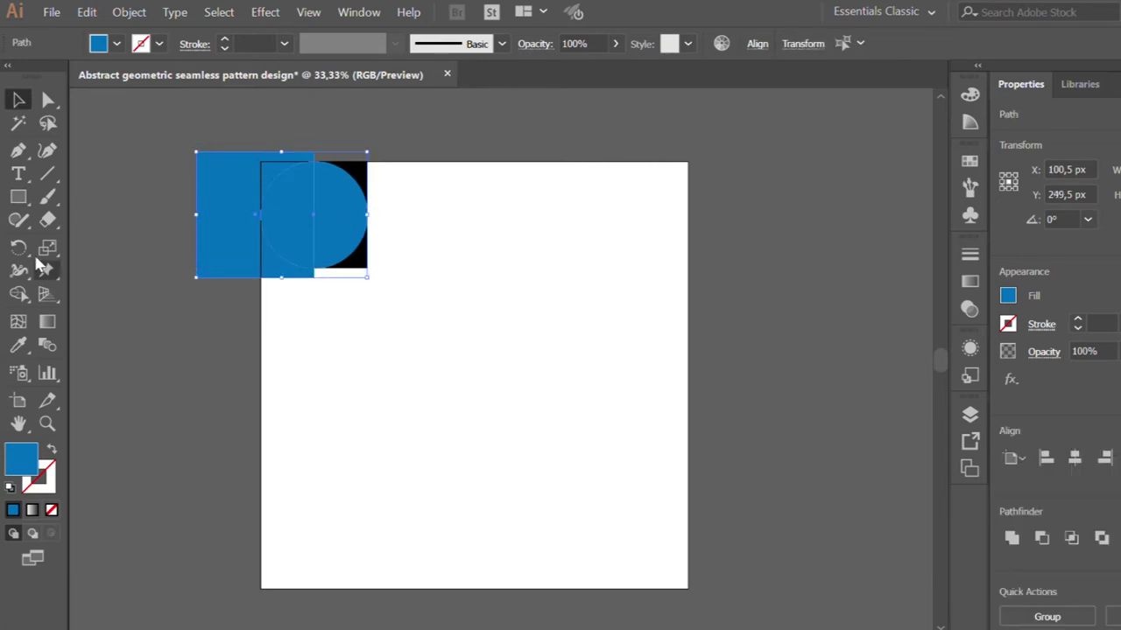
{"action": "left_click", "coordinate": [19, 293]}
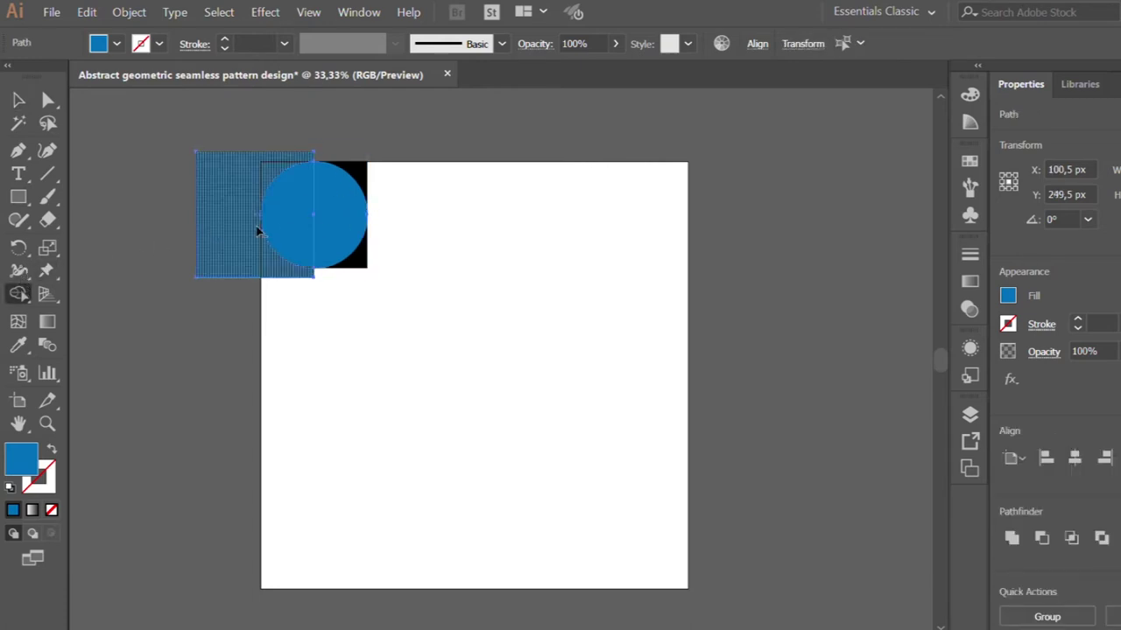
{"action": "left_click", "coordinate": [305, 223], "text": "alt"}
{"action": "left_click", "coordinate": [18, 100]}
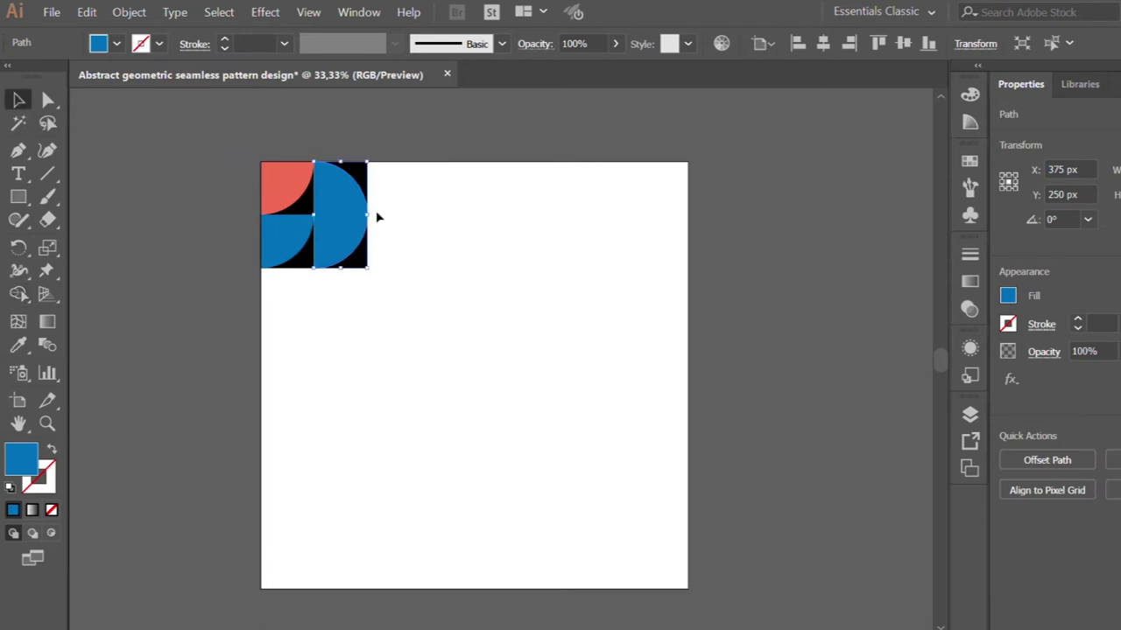
{"action": "left_click", "coordinate": [378, 217]}
{"action": "left_click", "coordinate": [314, 244]}
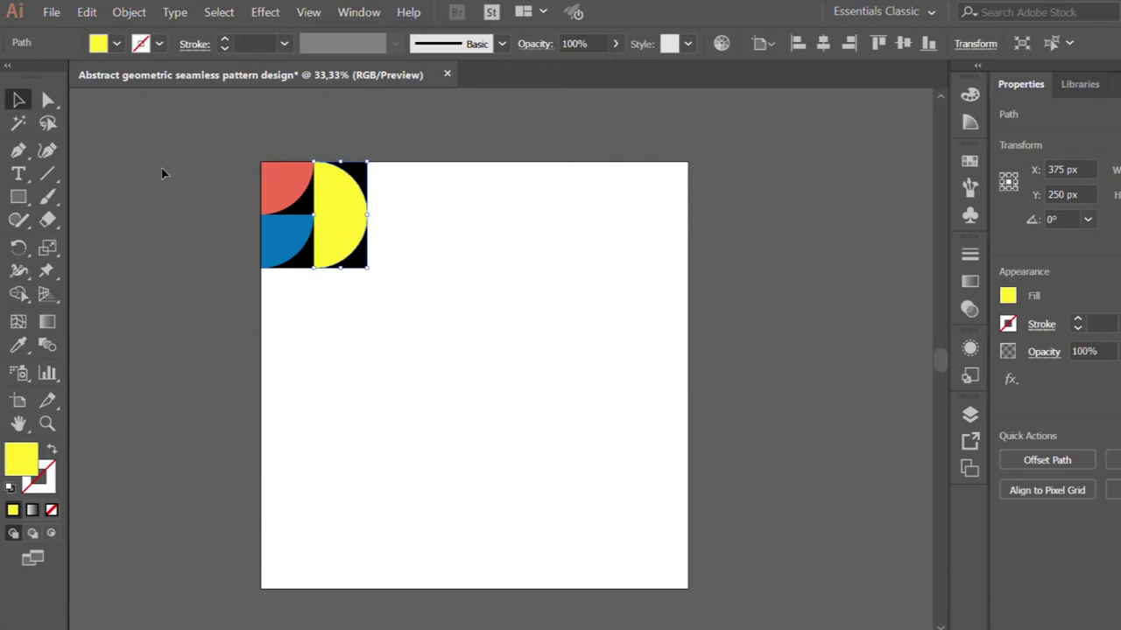
Deselect the yellow half-circle and start dragging the black square to the right
{"action": "key", "text": "ctrl+shift+a"}
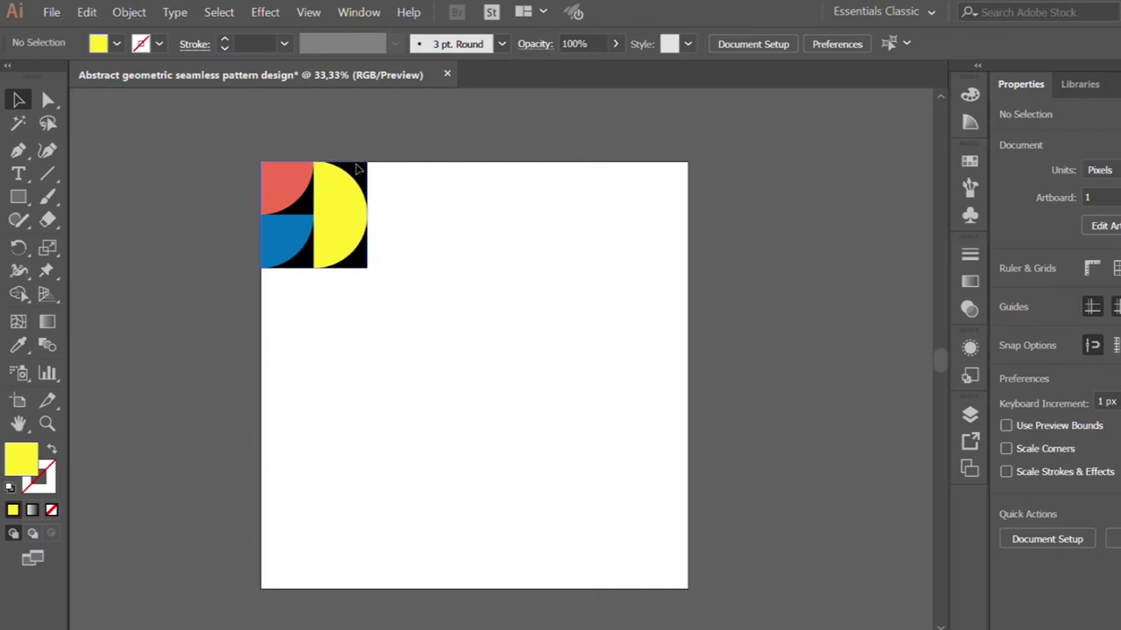
{"action": "left_click_drag", "start_coordinate": [357, 168], "coordinate": [462, 165]}
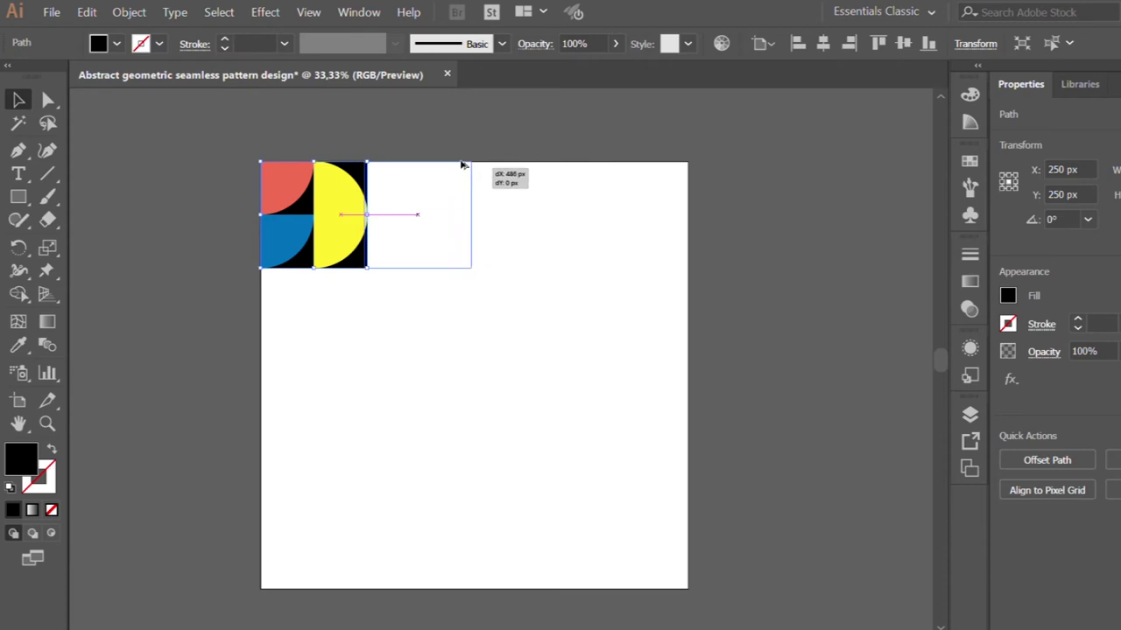
Duplicate the black square to the right and copy the red quarter-circle into its top-left corner
{"action": "left_click_drag", "start_coordinate": [463, 165], "coordinate": [470, 164]}
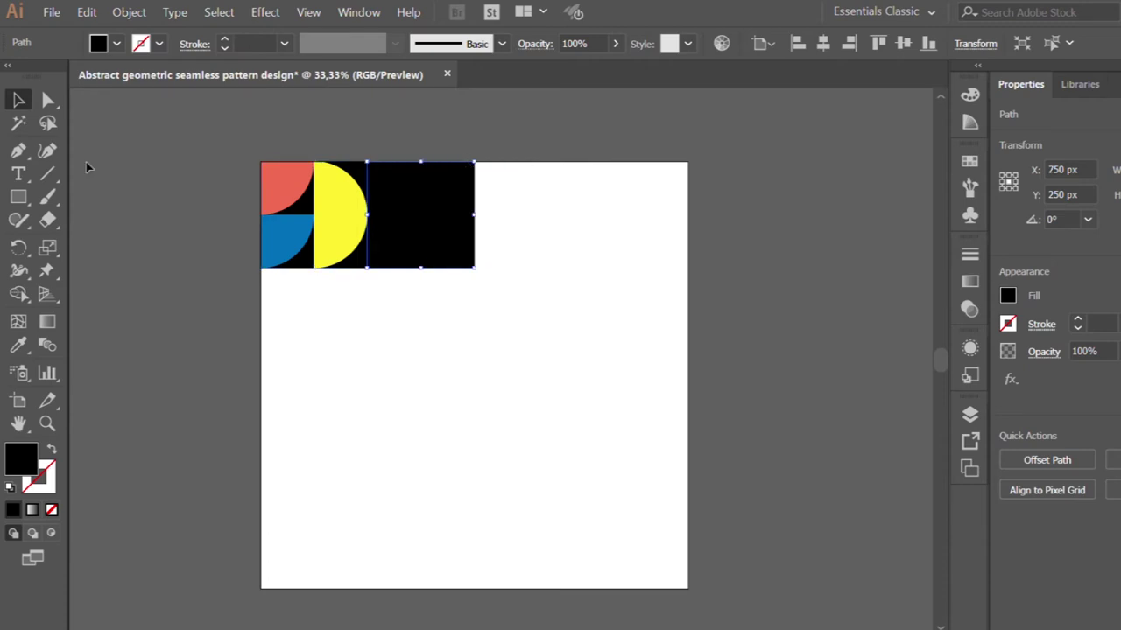
{"action": "left_click", "coordinate": [183, 186]}
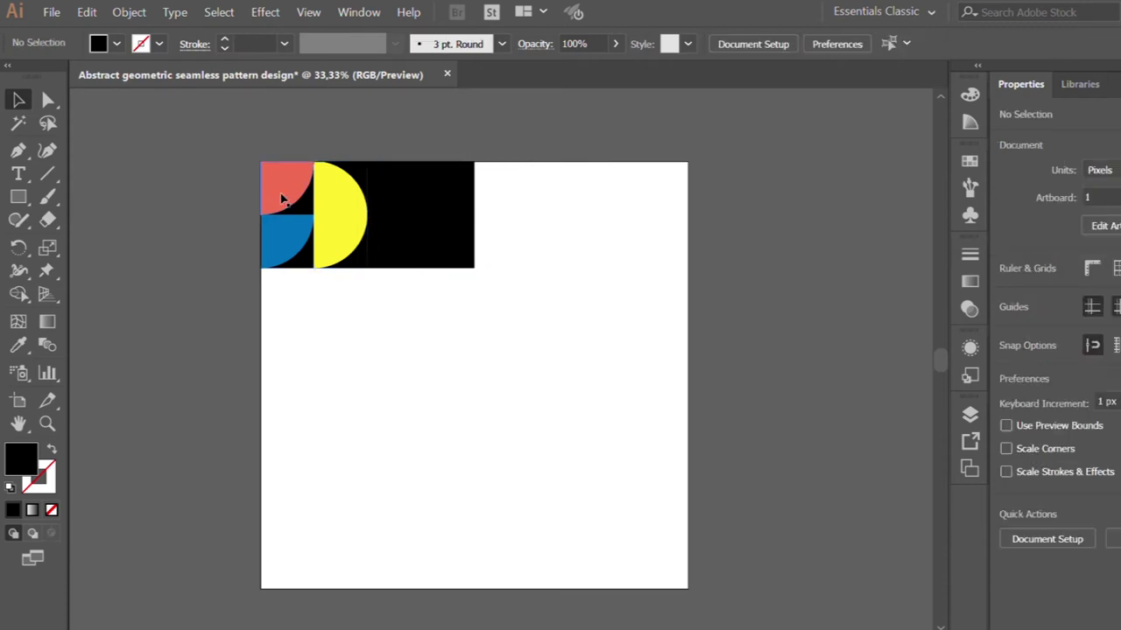
{"action": "left_click", "coordinate": [281, 200]}
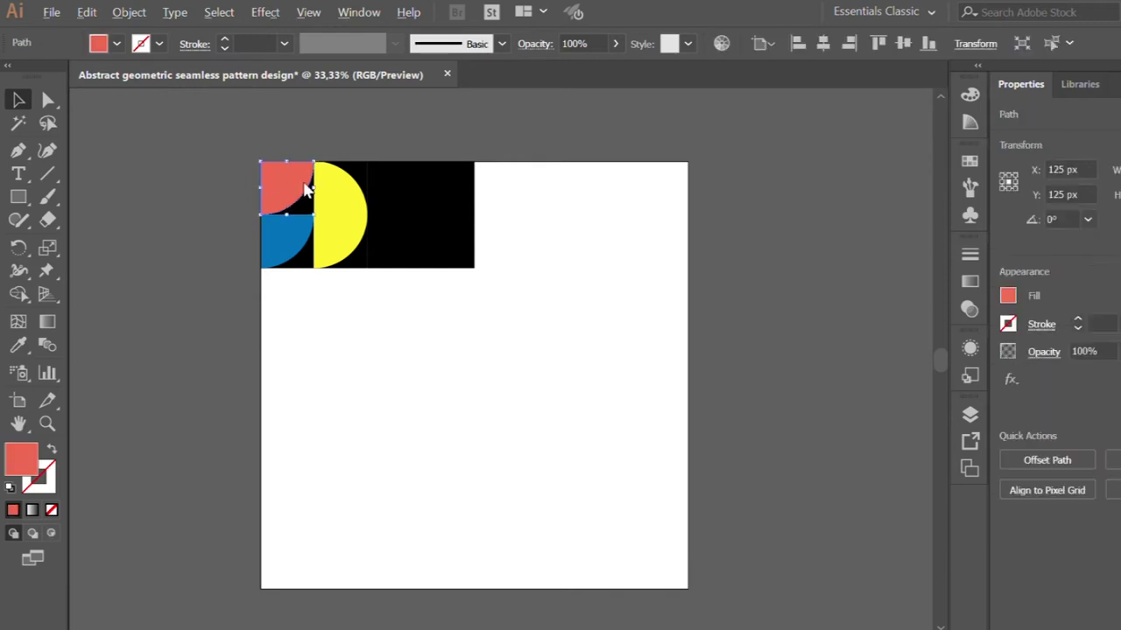
{"action": "left_click", "coordinate": [368, 133]}
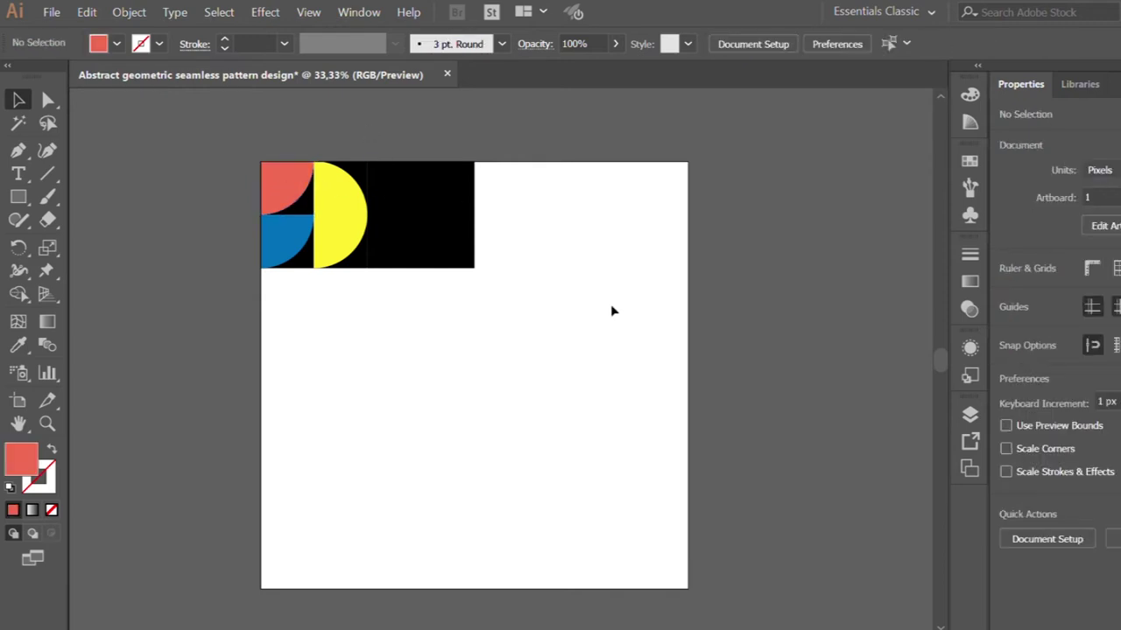
{"action": "left_click", "coordinate": [286, 190]}
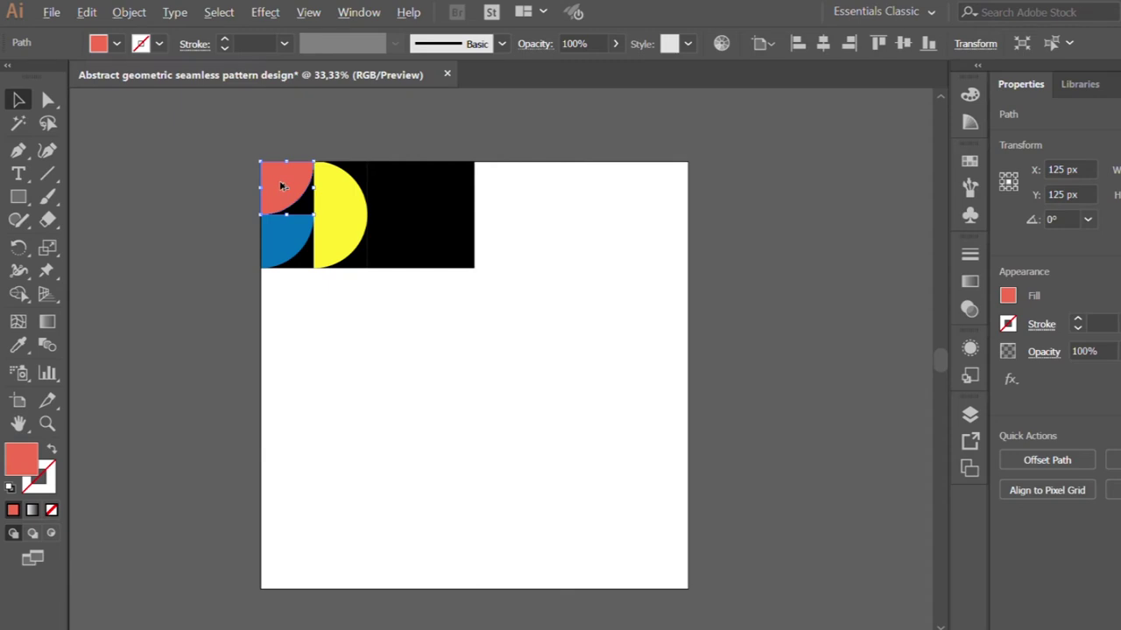
{"action": "left_click_drag", "start_coordinate": [281, 188], "coordinate": [389, 184]}
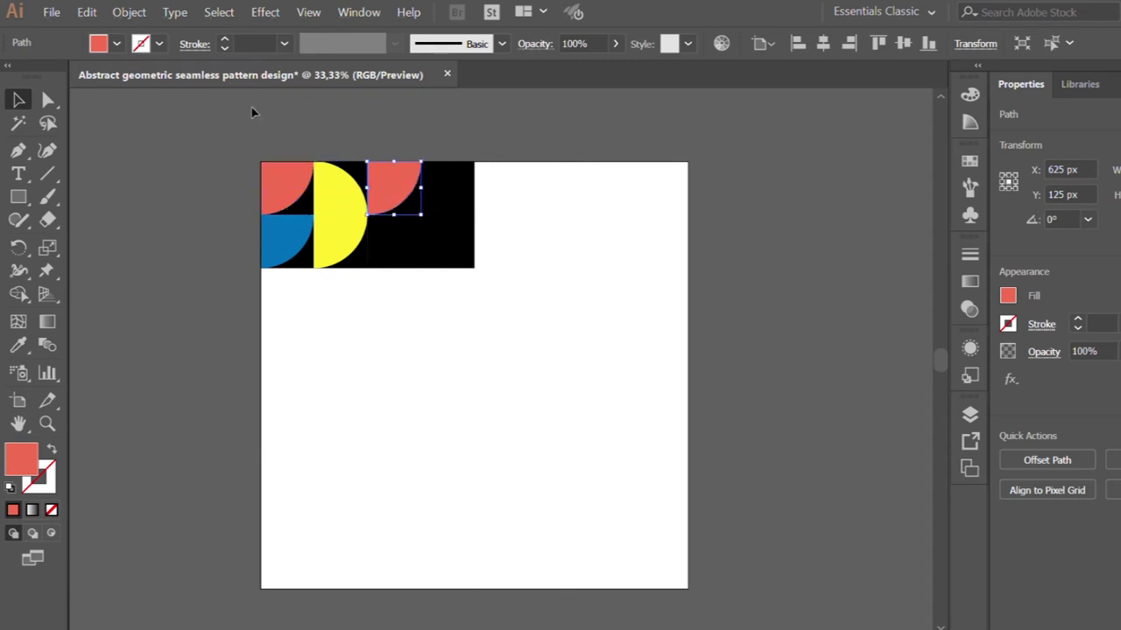
{"action": "left_click", "coordinate": [8, 192]}
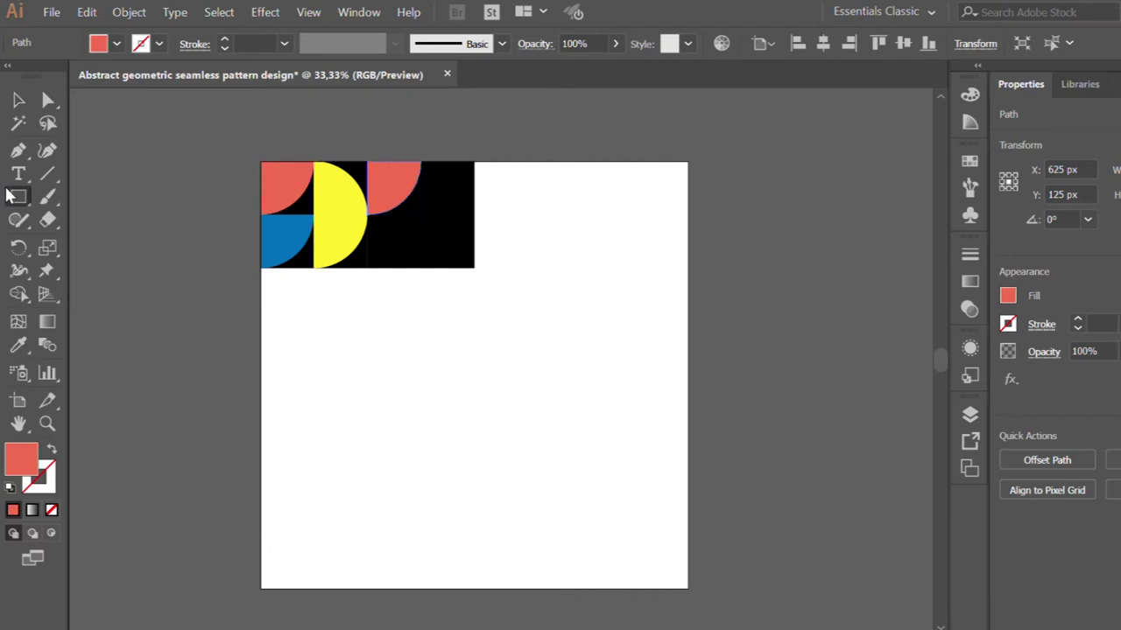
{"action": "key", "text": "l"}
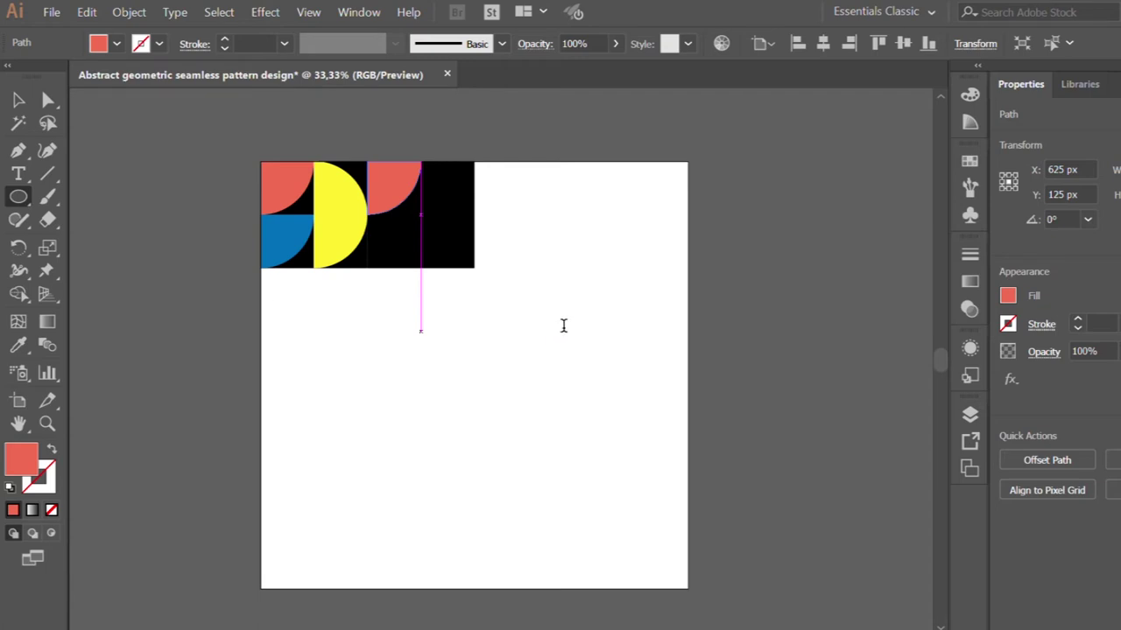
Draw a circle, move it into the new square's lower-left quarter, and eyedropper it yellow
{"action": "left_click_drag", "start_coordinate": [420, 331], "coordinate": [474, 385]}
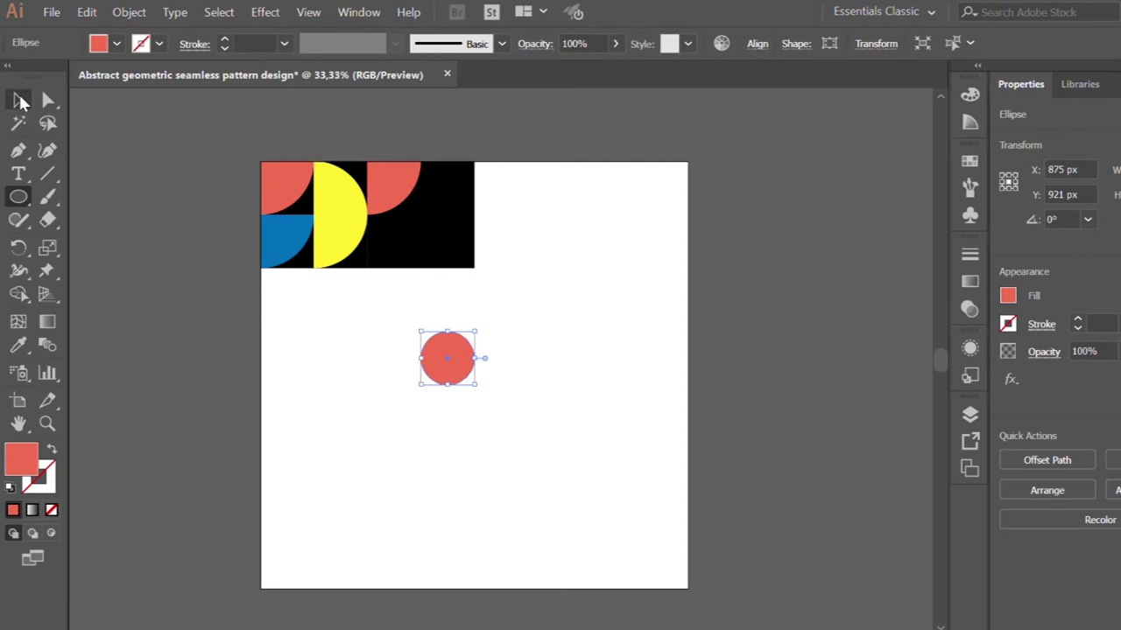
{"action": "left_click", "coordinate": [19, 101]}
{"action": "left_click_drag", "start_coordinate": [443, 358], "coordinate": [394, 241]}
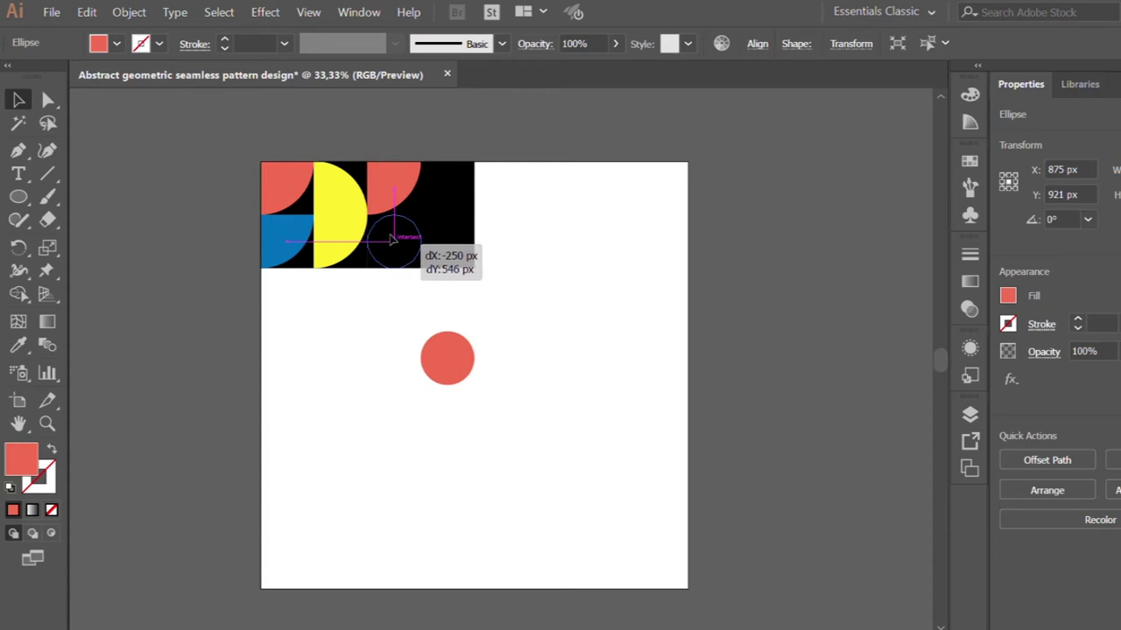
{"action": "left_click_drag", "start_coordinate": [393, 241], "coordinate": [393, 241]}
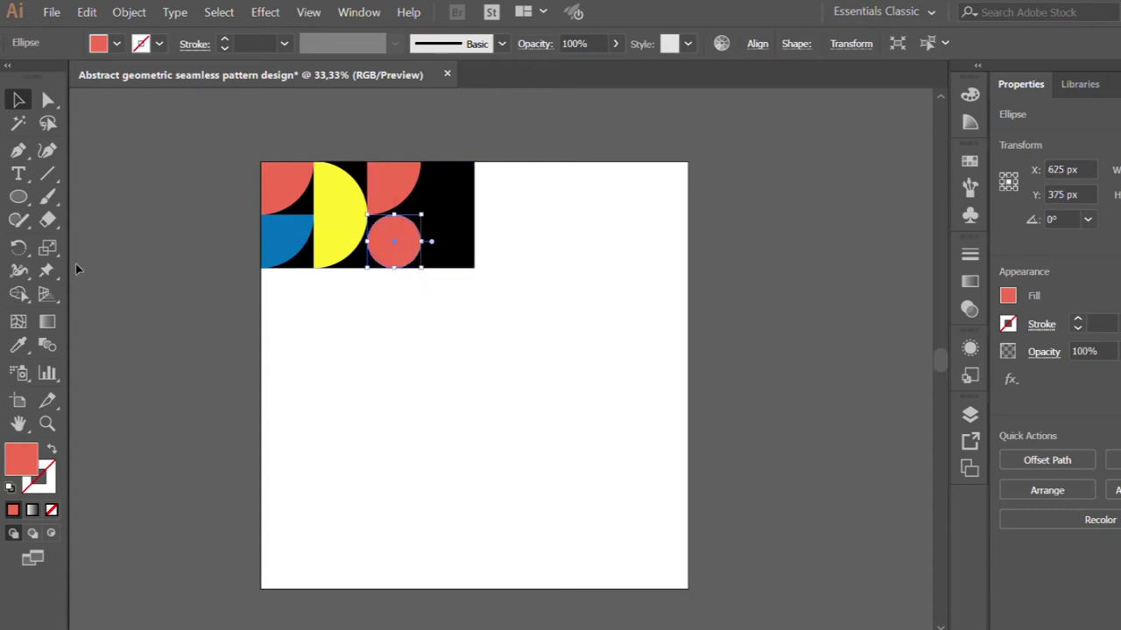
{"action": "left_click", "coordinate": [19, 345]}
{"action": "left_click", "coordinate": [354, 210]}
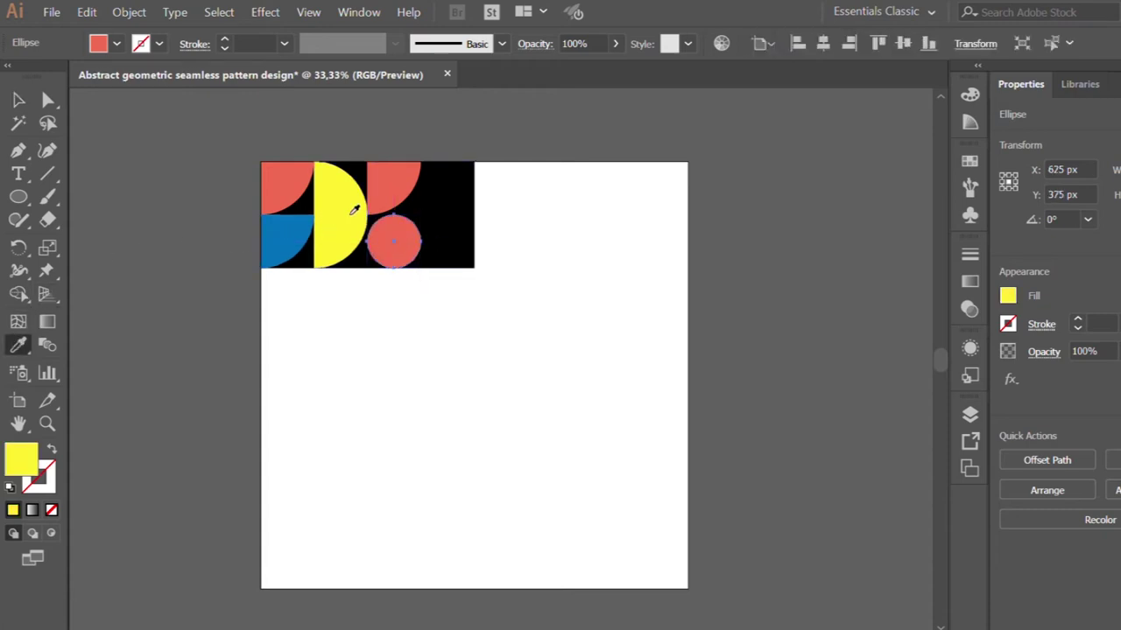
{"action": "left_click", "coordinate": [21, 100]}
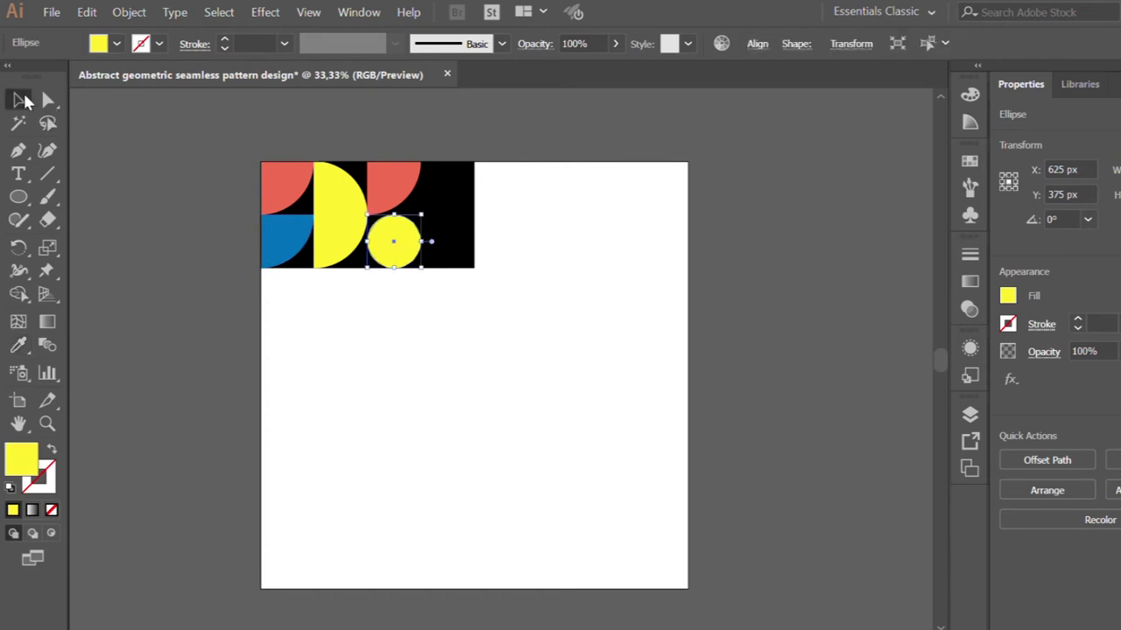
{"action": "left_click", "coordinate": [154, 172]}
{"action": "left_click", "coordinate": [384, 198]}
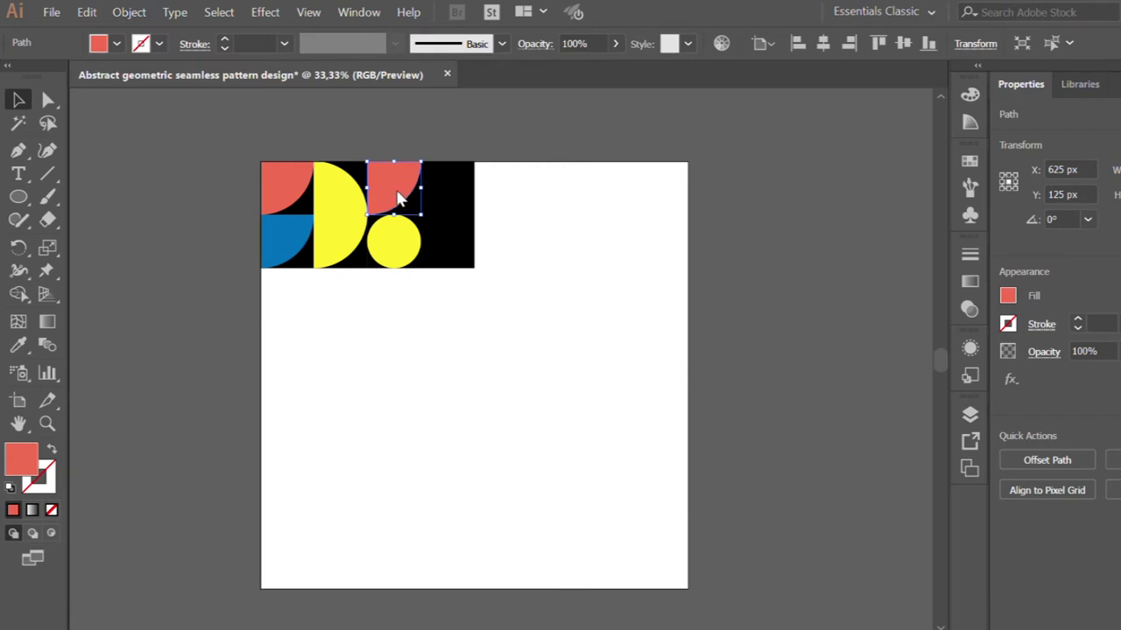
Copy the red quarter-circle, rotated 180°, into the top-right slot and make it blue
{"action": "key", "text": "ctrl+d"}
{"action": "left_click_drag", "start_coordinate": [387, 182], "coordinate": [443, 183]}
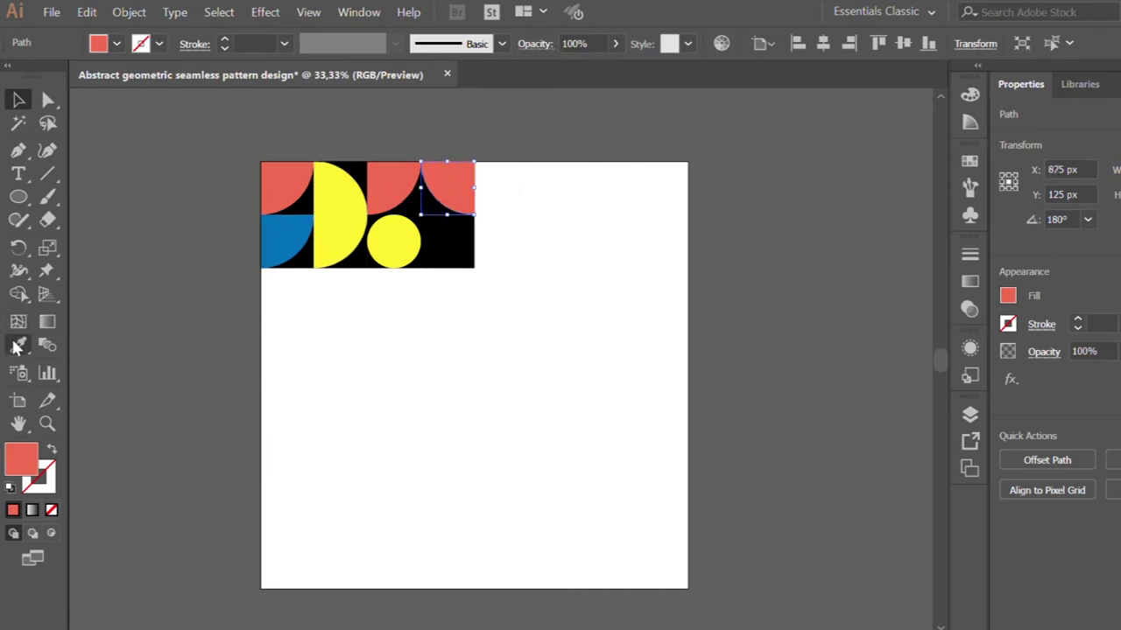
{"action": "left_click", "coordinate": [18, 345]}
{"action": "left_click", "coordinate": [308, 244]}
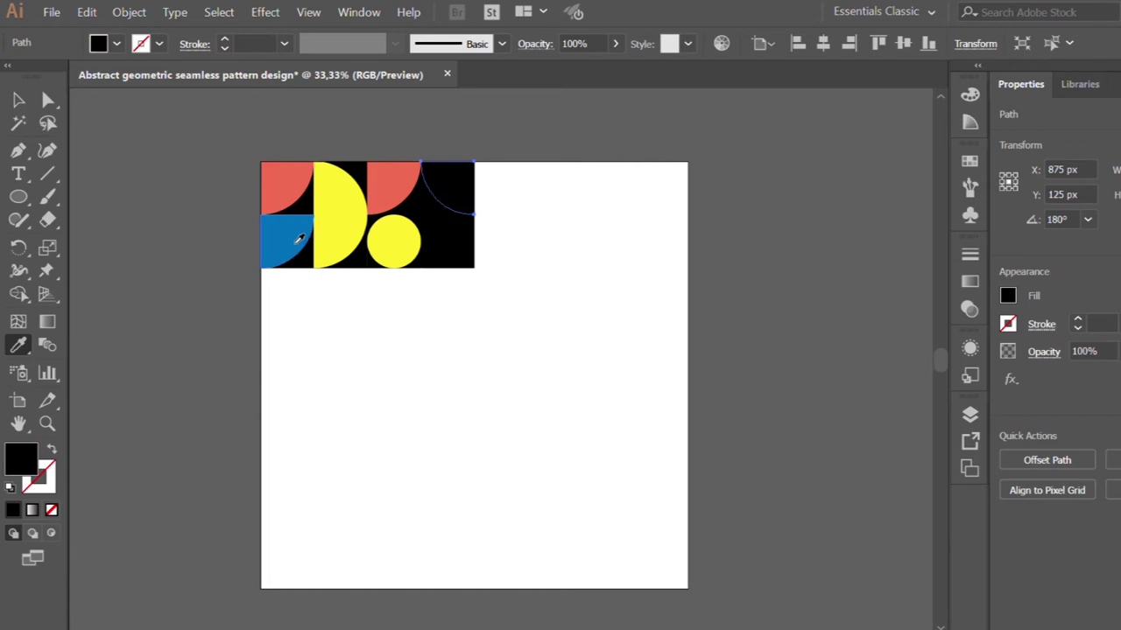
{"action": "left_click", "coordinate": [294, 238]}
{"action": "left_click", "coordinate": [21, 102]}
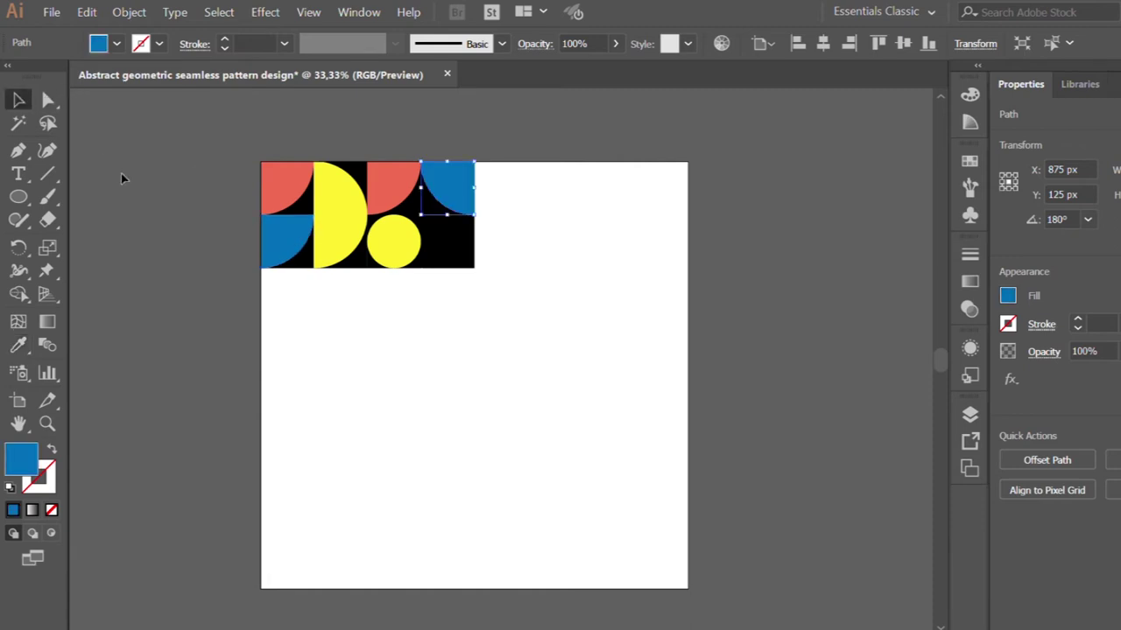
{"action": "left_click", "coordinate": [121, 173]}
Copy the blue quarter-circle into the lower-right slot and duplicate the black square beside it
{"action": "double_click", "coordinate": [391, 185]}
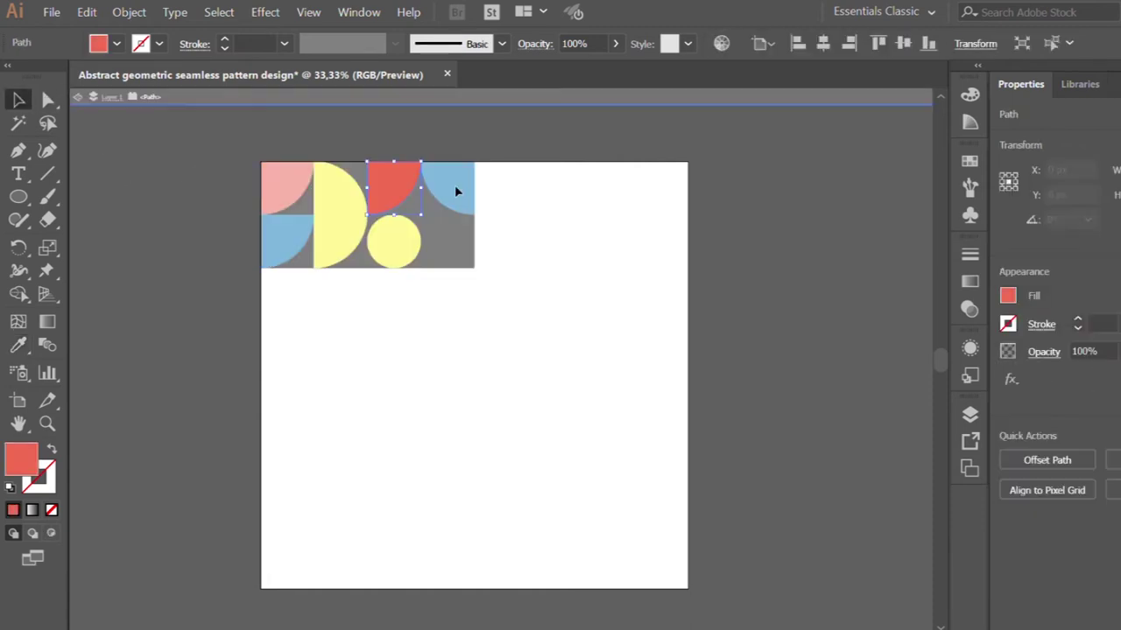
{"action": "double_click", "coordinate": [531, 205]}
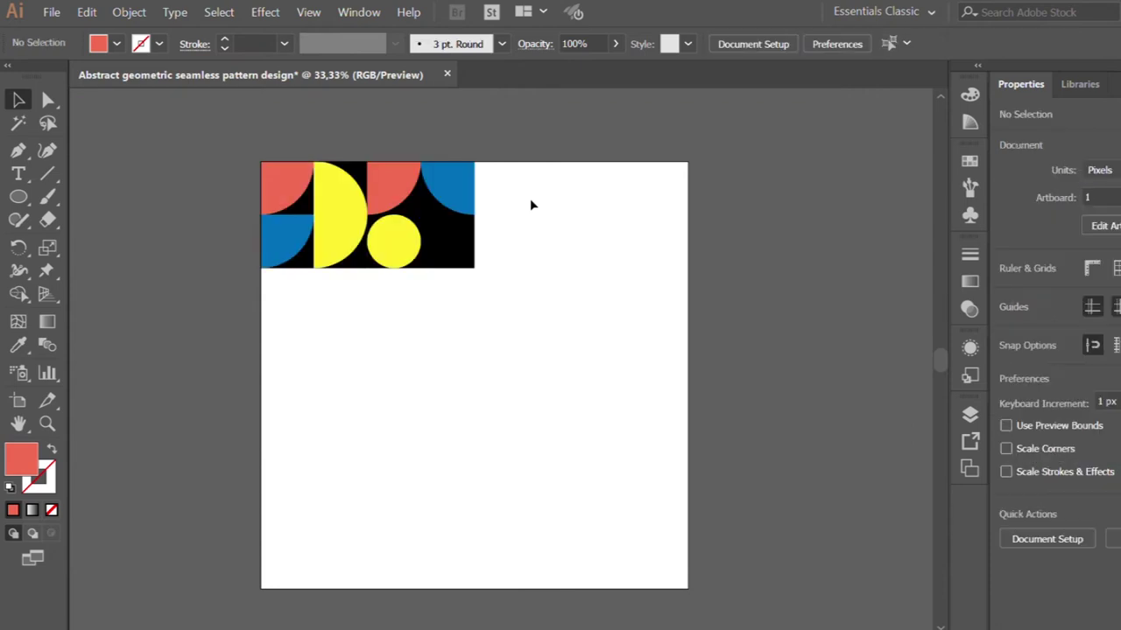
{"action": "left_click", "coordinate": [432, 184]}
{"action": "left_click", "coordinate": [394, 185], "text": "shift"}
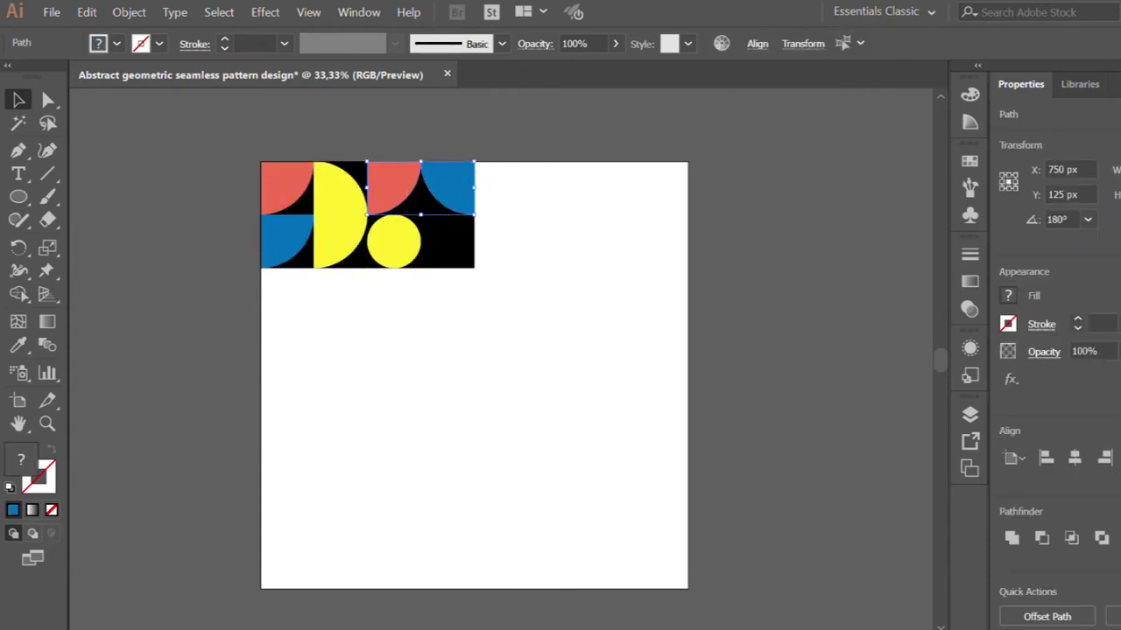
{"action": "left_click", "coordinate": [662, 357]}
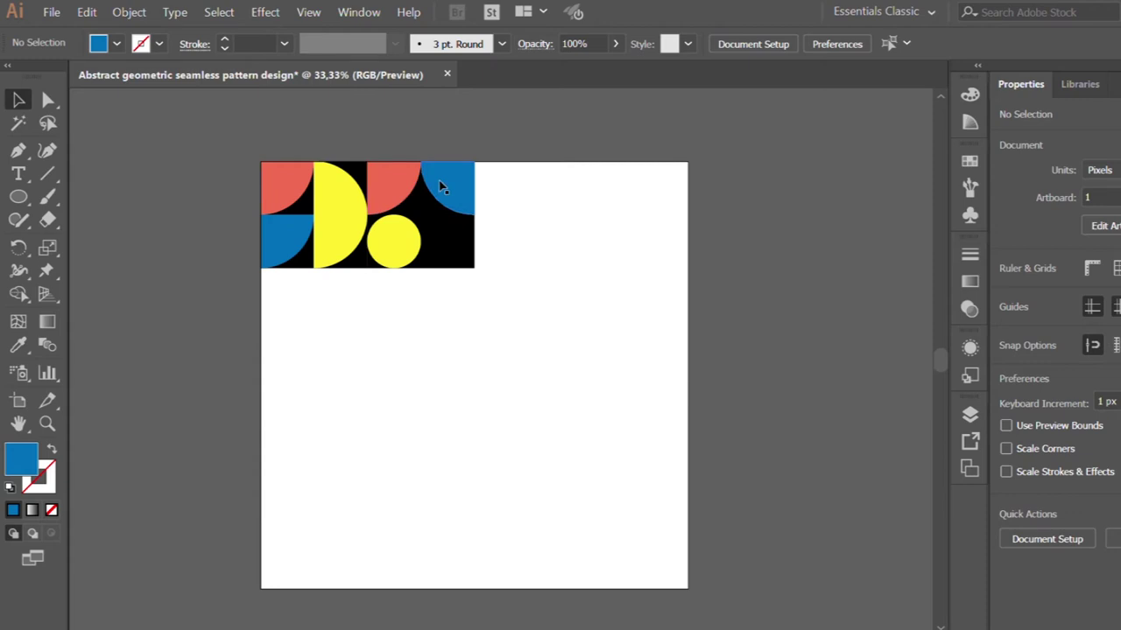
{"action": "left_click_drag", "start_coordinate": [443, 186], "coordinate": [447, 239]}
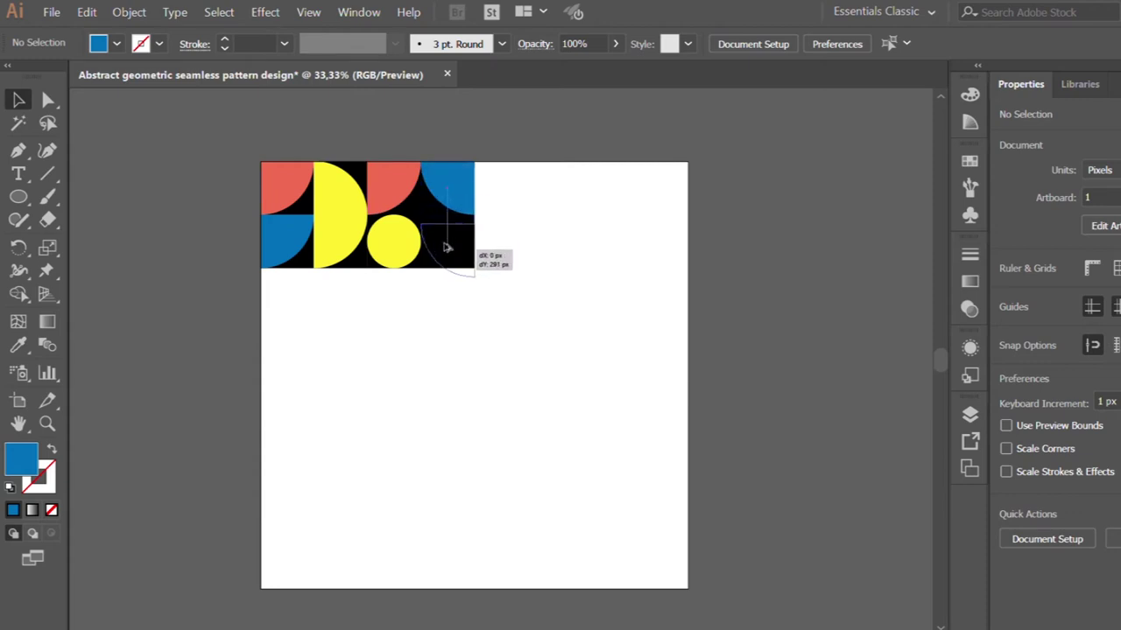
{"action": "left_click_drag", "start_coordinate": [446, 238], "coordinate": [447, 239]}
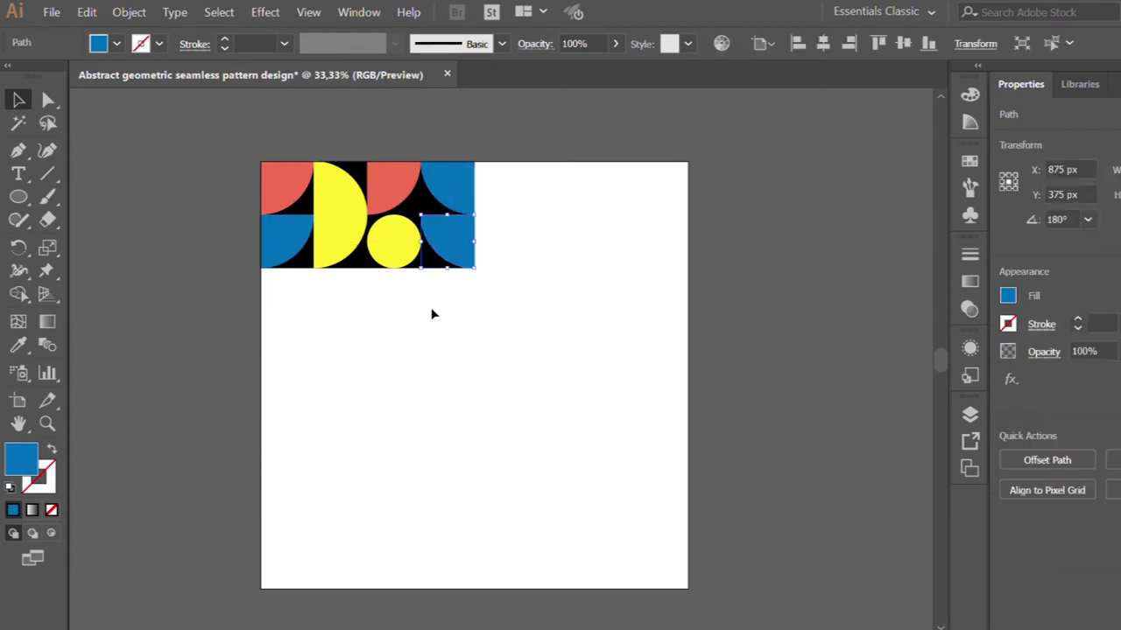
{"action": "left_click", "coordinate": [431, 313]}
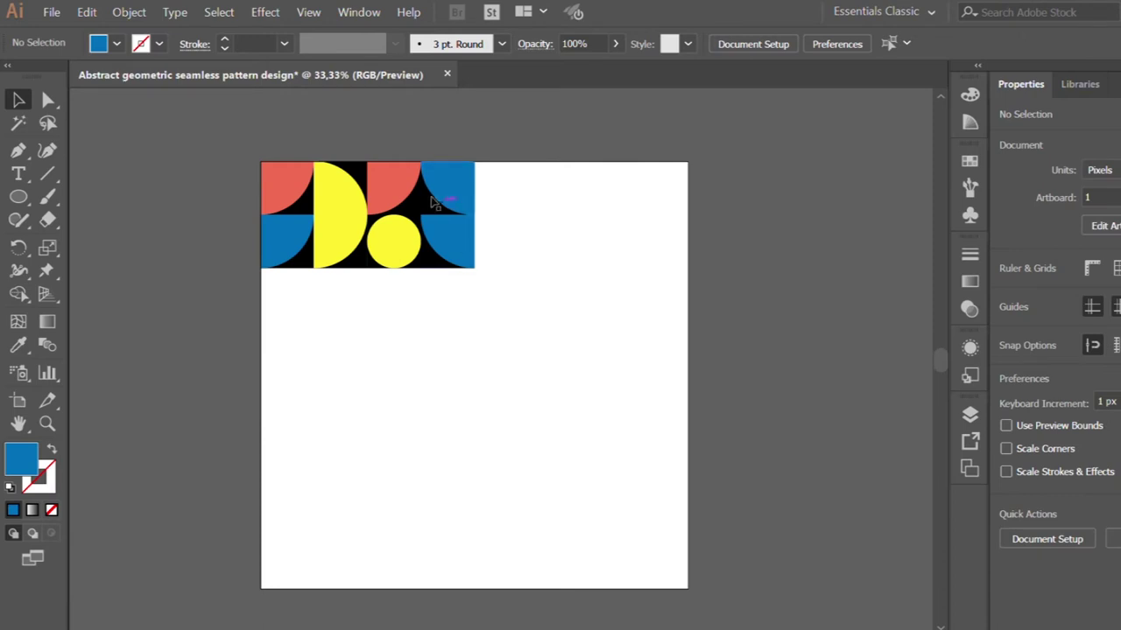
{"action": "left_click_drag", "start_coordinate": [427, 199], "coordinate": [524, 200]}
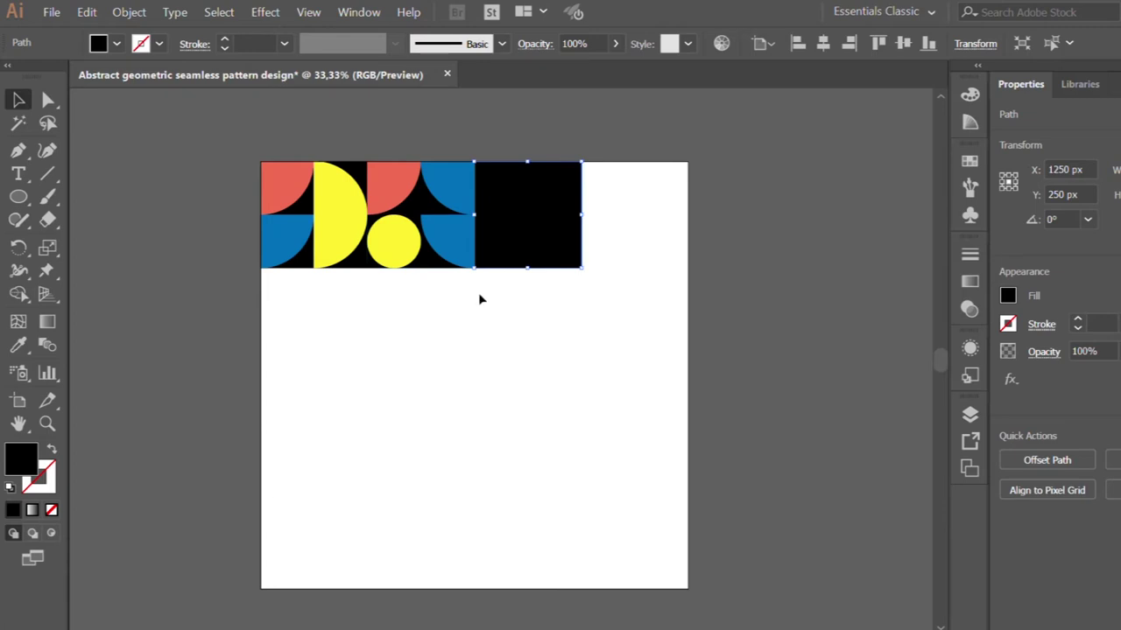
Copy the red quarter-circle into the new square's top-left corner
{"action": "left_click", "coordinate": [409, 330]}
{"action": "left_click", "coordinate": [377, 185]}
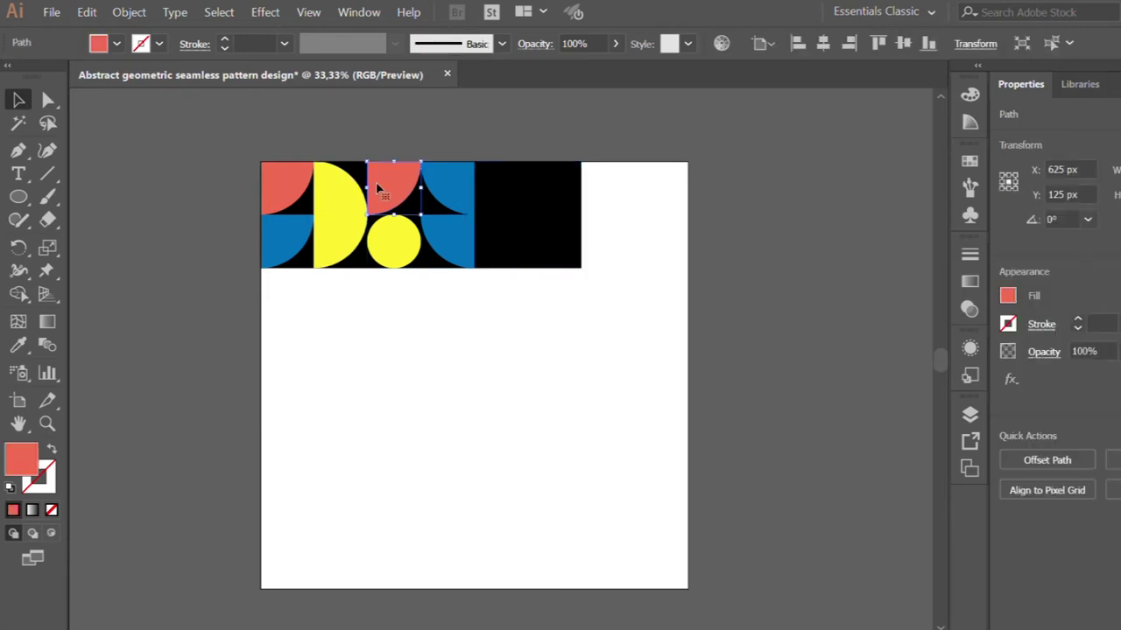
{"action": "left_click_drag", "start_coordinate": [378, 188], "coordinate": [482, 185]}
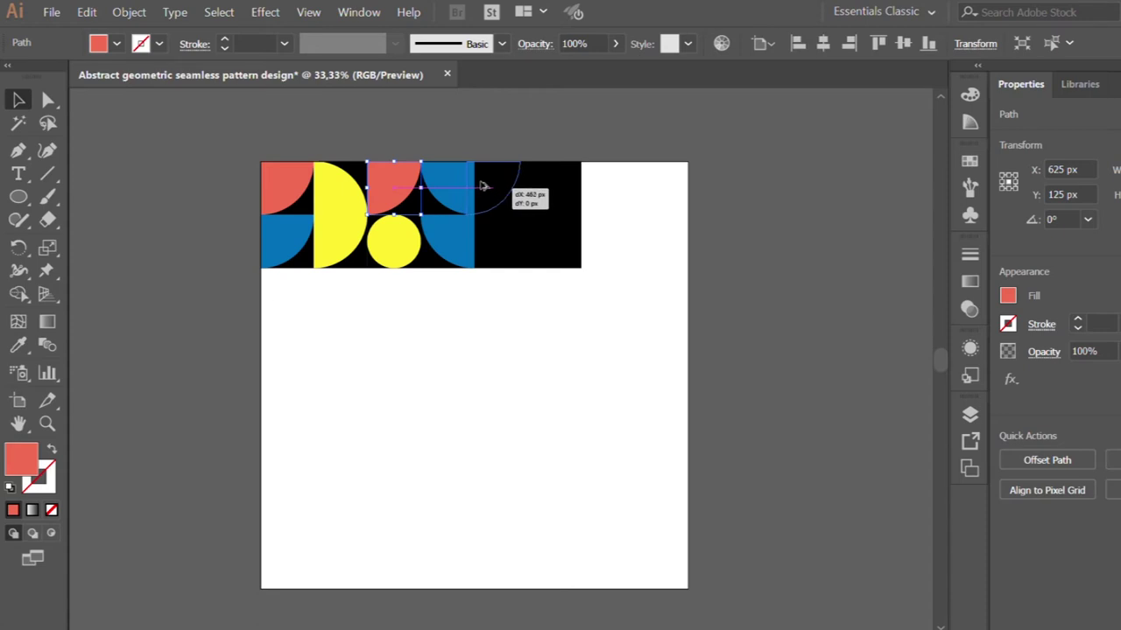
{"action": "left_click_drag", "start_coordinate": [482, 186], "coordinate": [479, 177]}
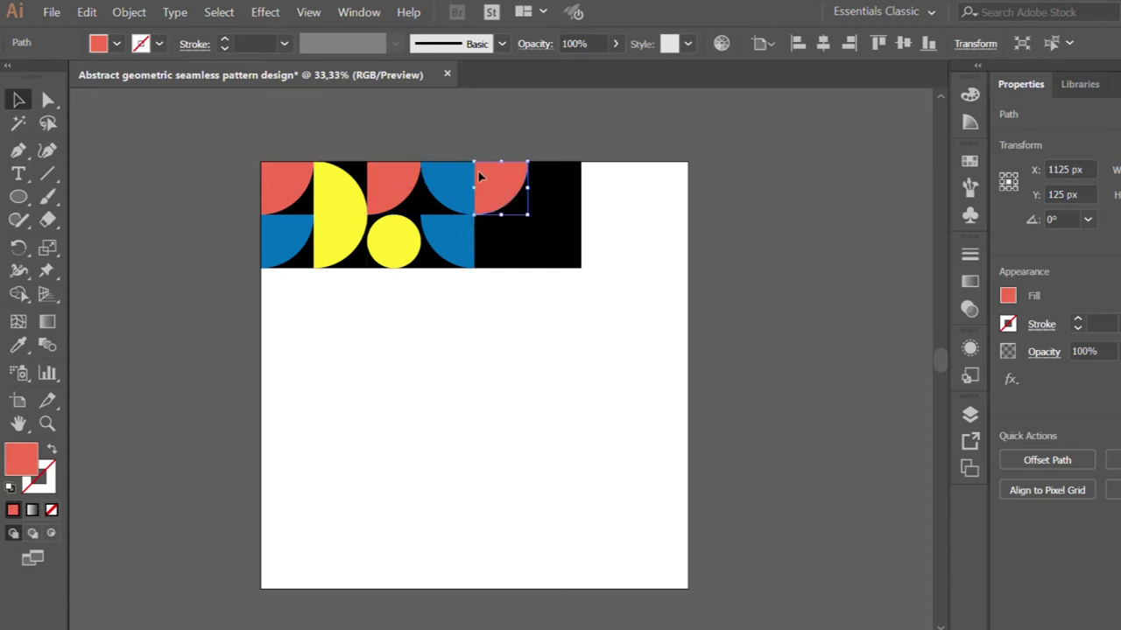
{"action": "left_click", "coordinate": [416, 136]}
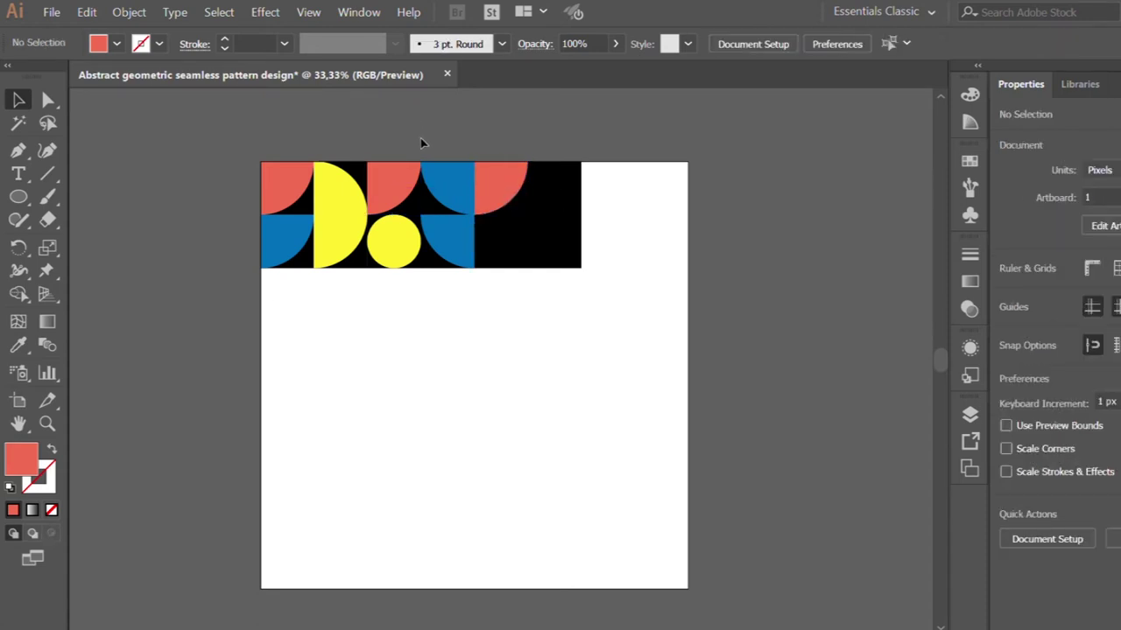
Copy the yellow circle into the new square's top-right and eyedropper it blue
{"action": "left_click_drag", "start_coordinate": [397, 240], "coordinate": [548, 191]}
{"action": "left_click", "coordinate": [483, 119]}
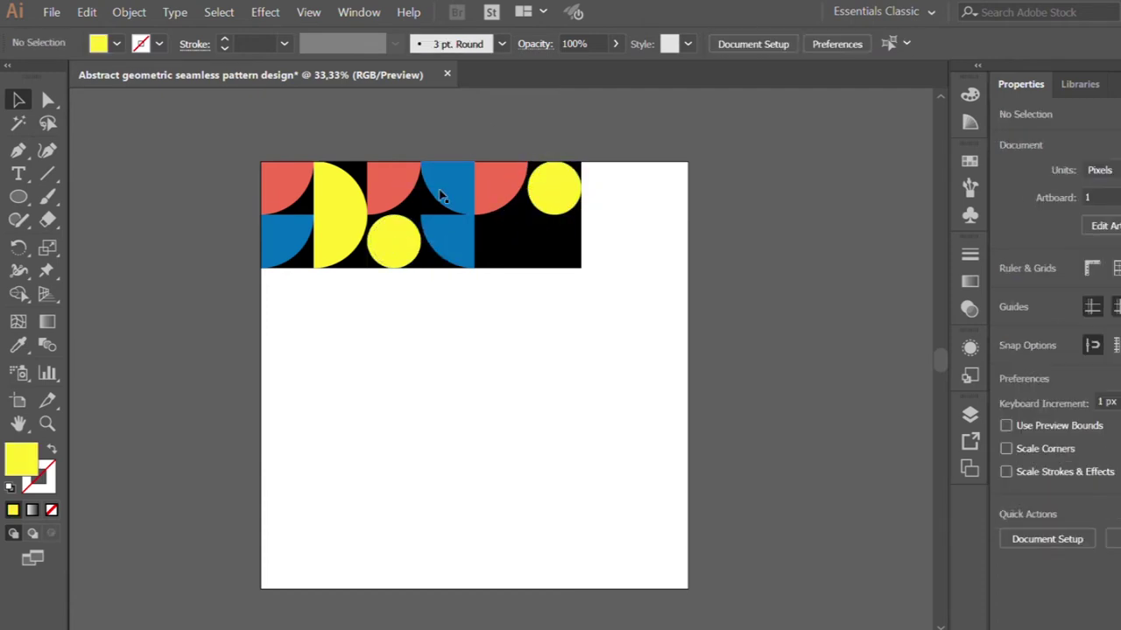
{"action": "left_click", "coordinate": [544, 218]}
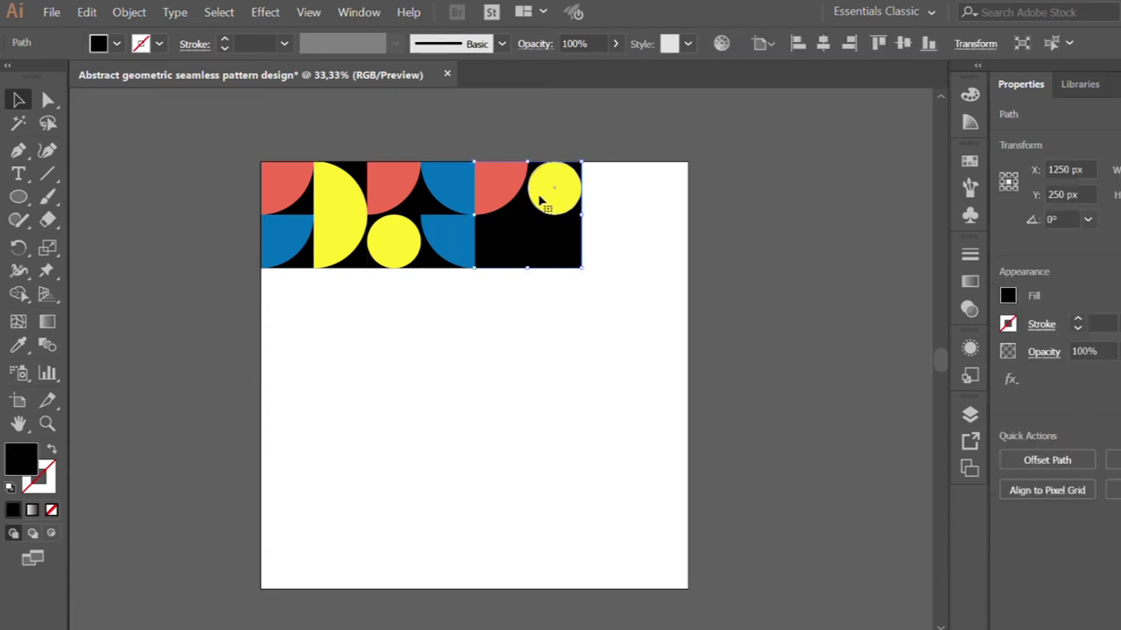
{"action": "left_click", "coordinate": [540, 201]}
{"action": "left_click", "coordinate": [11, 346]}
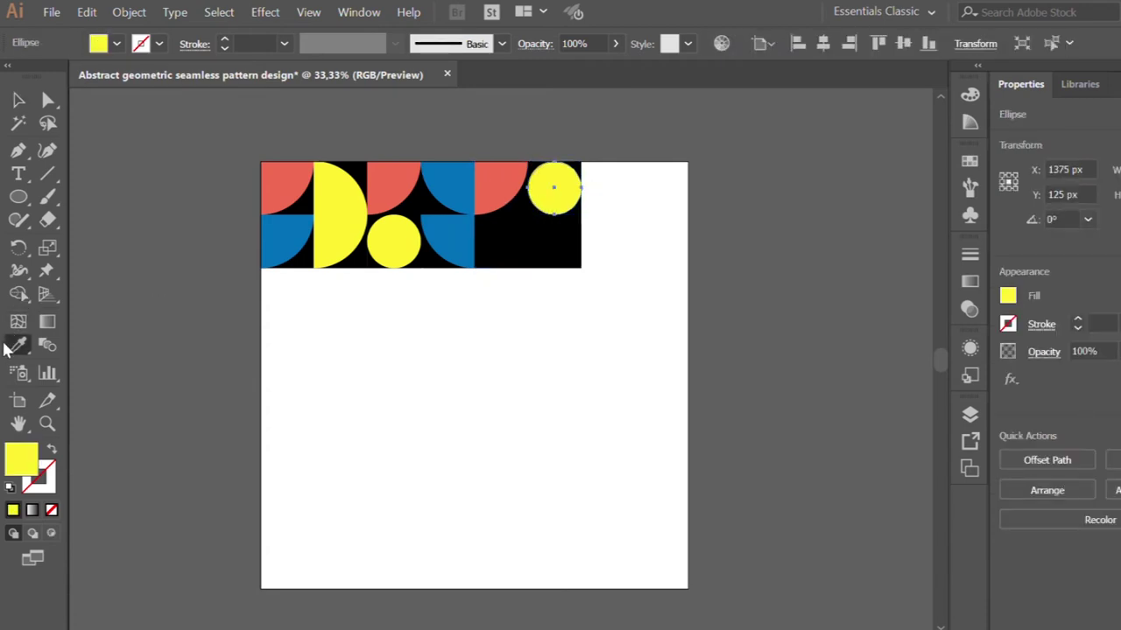
{"action": "left_click", "coordinate": [284, 247]}
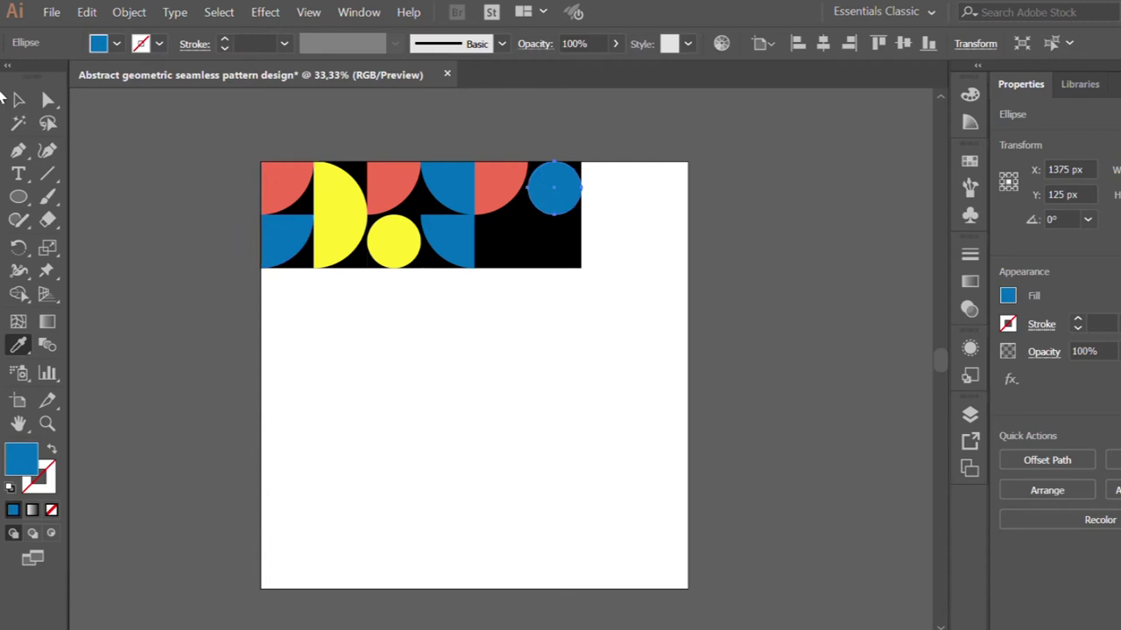
{"action": "left_click", "coordinate": [17, 99]}
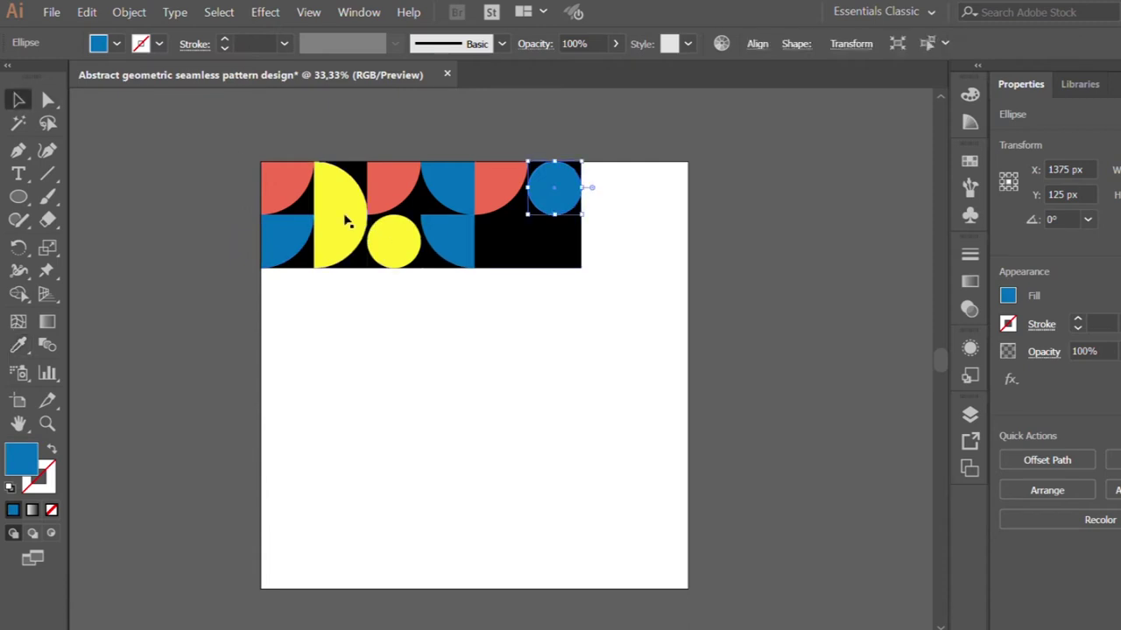
Copy the yellow half-circle, rotate it 90°, and place it in the new square's lower half
{"action": "left_click_drag", "start_coordinate": [344, 213], "coordinate": [557, 229]}
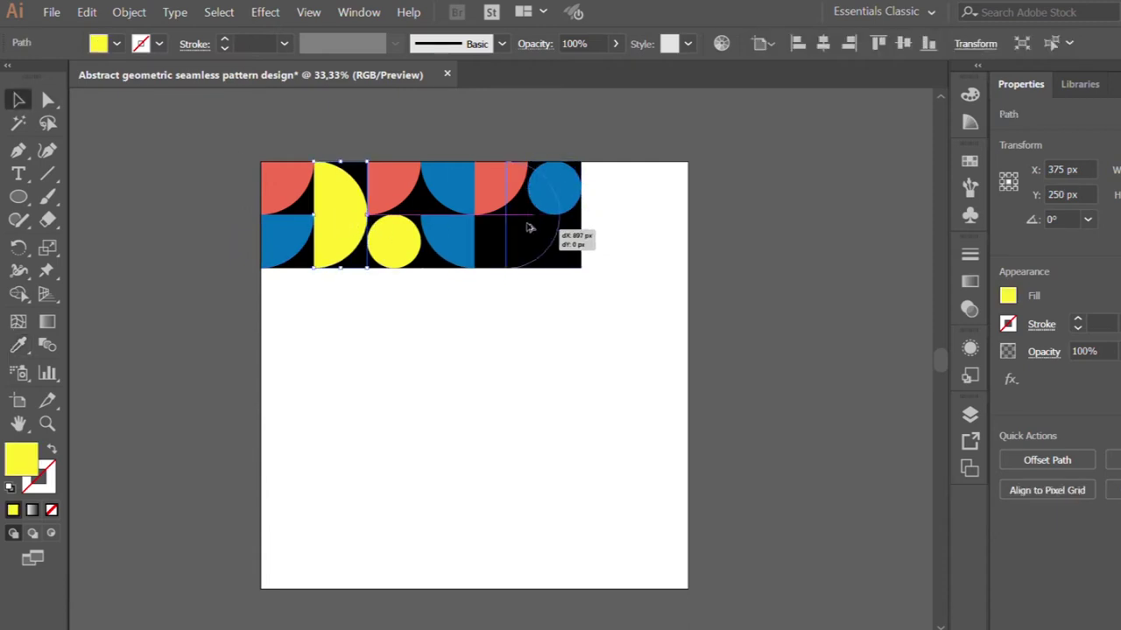
{"action": "left_click_drag", "start_coordinate": [557, 229], "coordinate": [542, 226]}
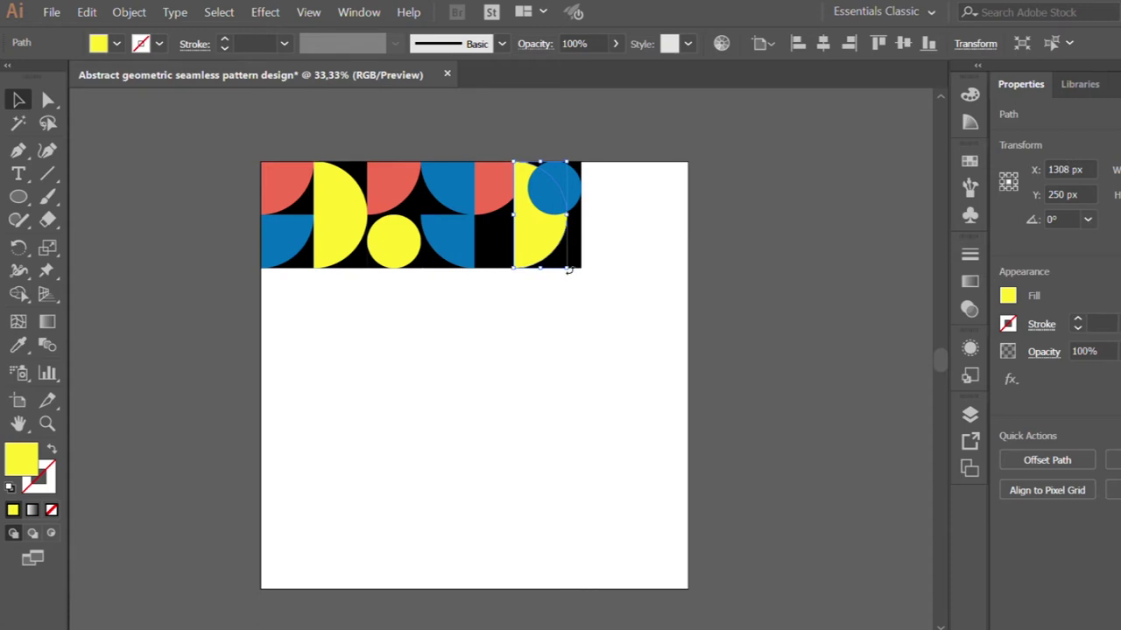
{"action": "left_click_drag", "start_coordinate": [569, 270], "coordinate": [621, 166]}
{"action": "mouse_move", "coordinate": [560, 219]}
{"action": "left_mouse_down"}
{"action": "mouse_move", "coordinate": [544, 243]}
{"action": "mouse_move", "coordinate": [550, 251]}
{"action": "mouse_move", "coordinate": [602, 224]}
{"action": "left_mouse_up"}
Copy the black square out to the artboard's right edge, then copy a red quarter-circle into it
{"action": "left_click", "coordinate": [537, 327]}
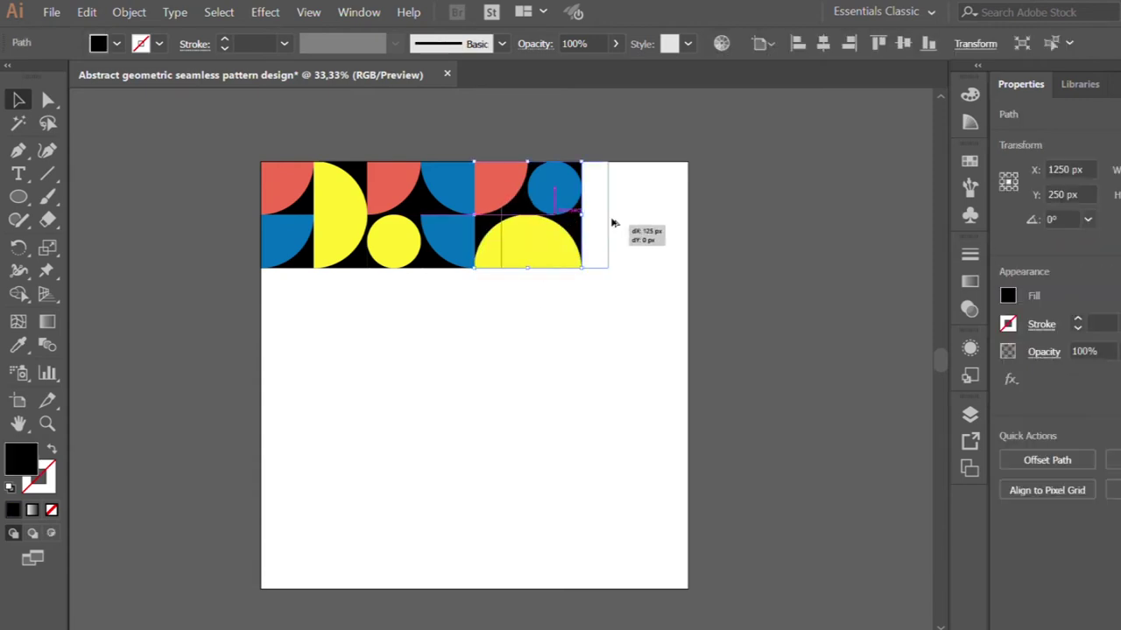
{"action": "left_click_drag", "start_coordinate": [601, 224], "coordinate": [676, 218]}
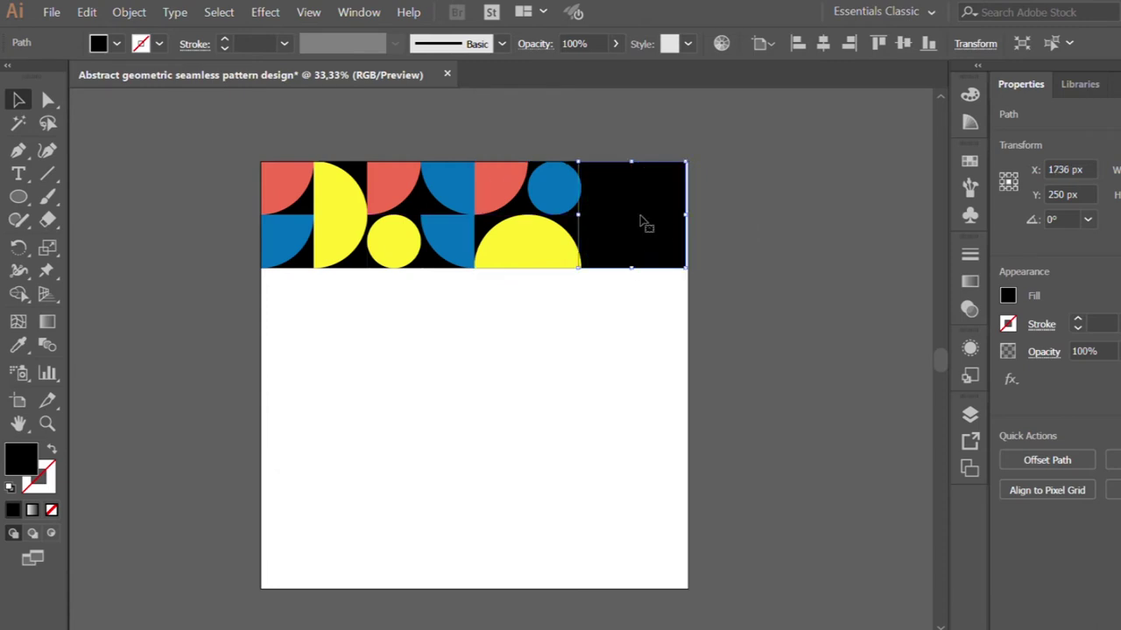
{"action": "left_click", "coordinate": [847, 45]}
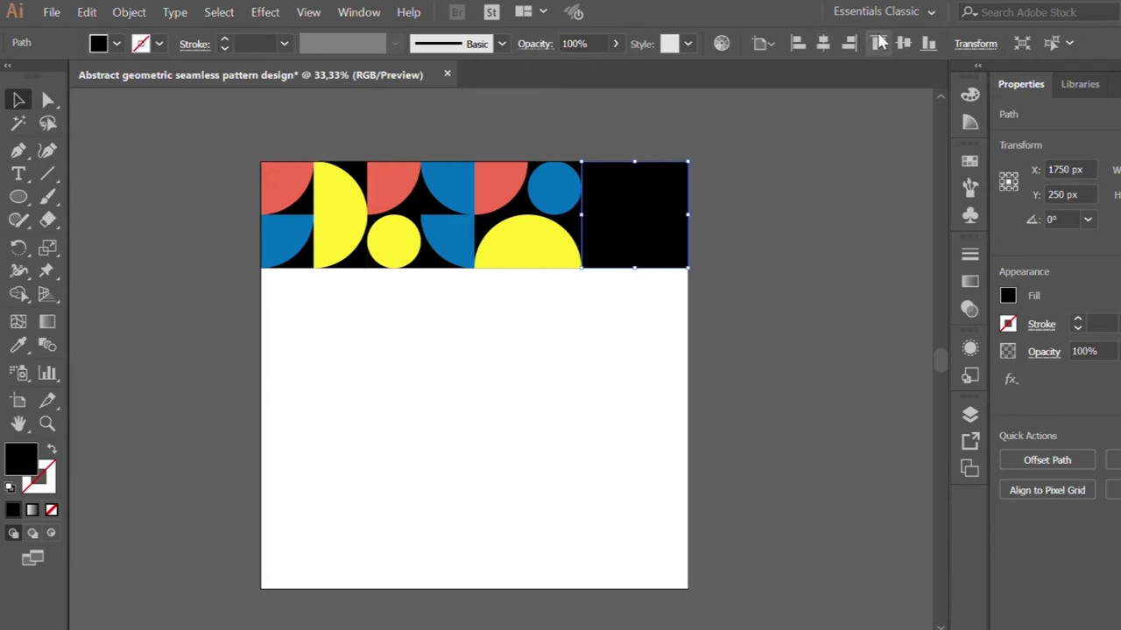
{"action": "left_click", "coordinate": [797, 175]}
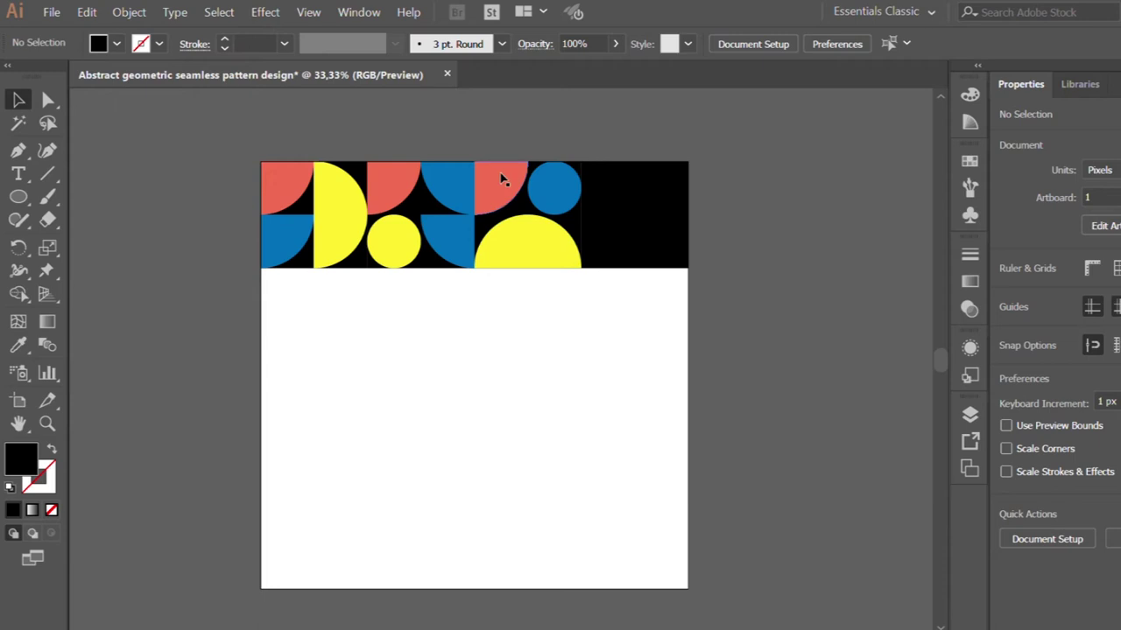
{"action": "left_click_drag", "start_coordinate": [501, 179], "coordinate": [608, 232]}
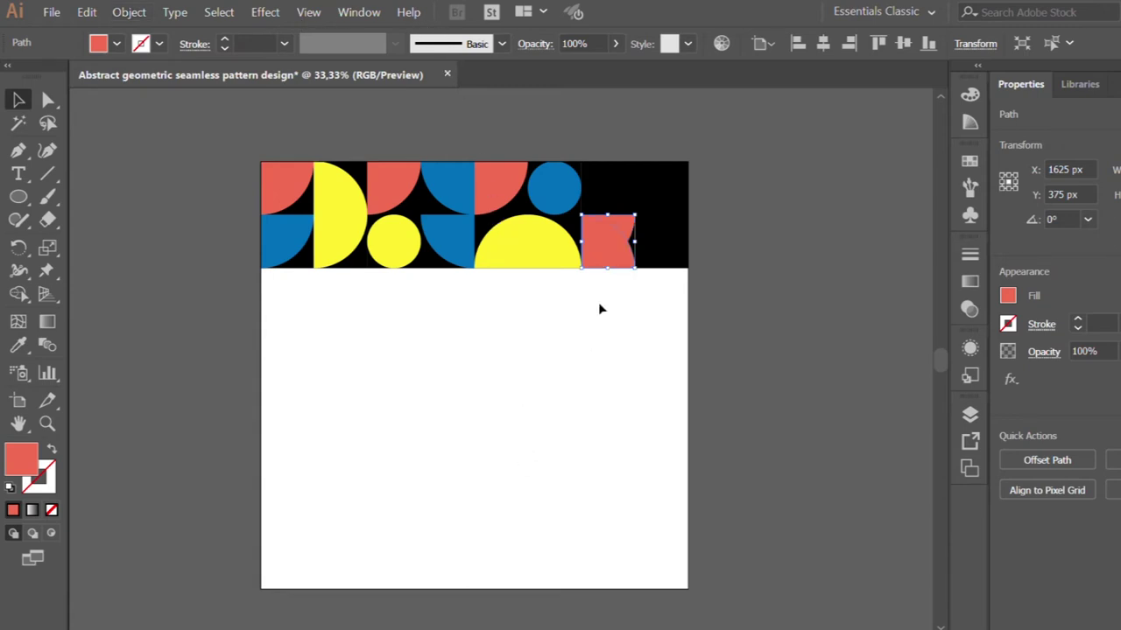
Mirror a copy of the red quarter-circle above it and recolour that upper copy yellow
{"action": "left_click_drag", "start_coordinate": [605, 235], "coordinate": [607, 184]}
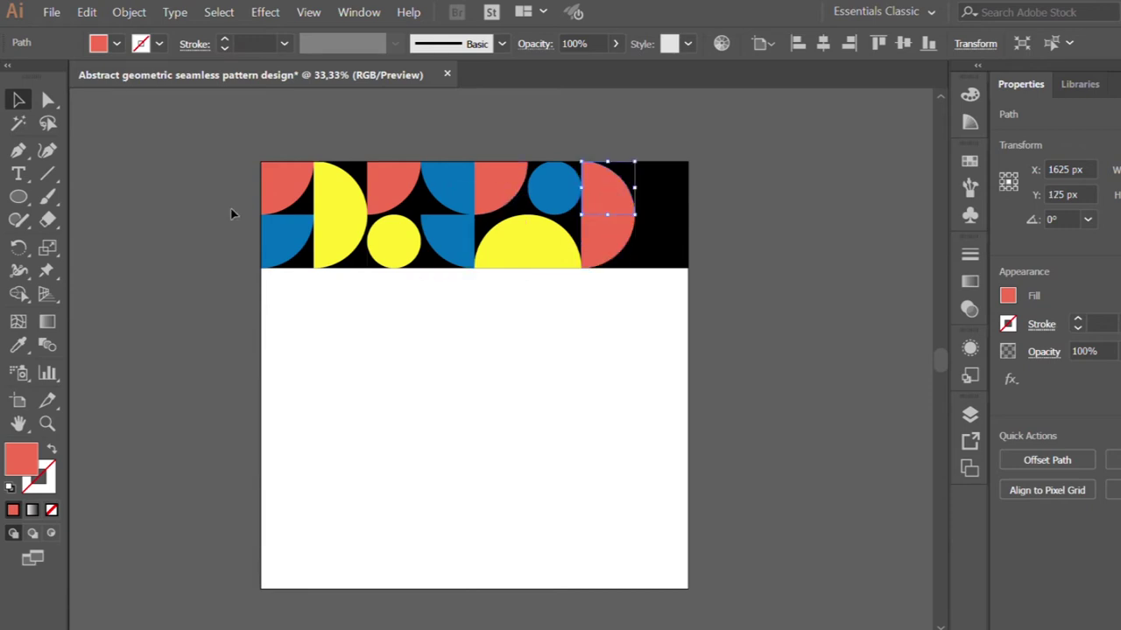
{"action": "left_click", "coordinate": [21, 347]}
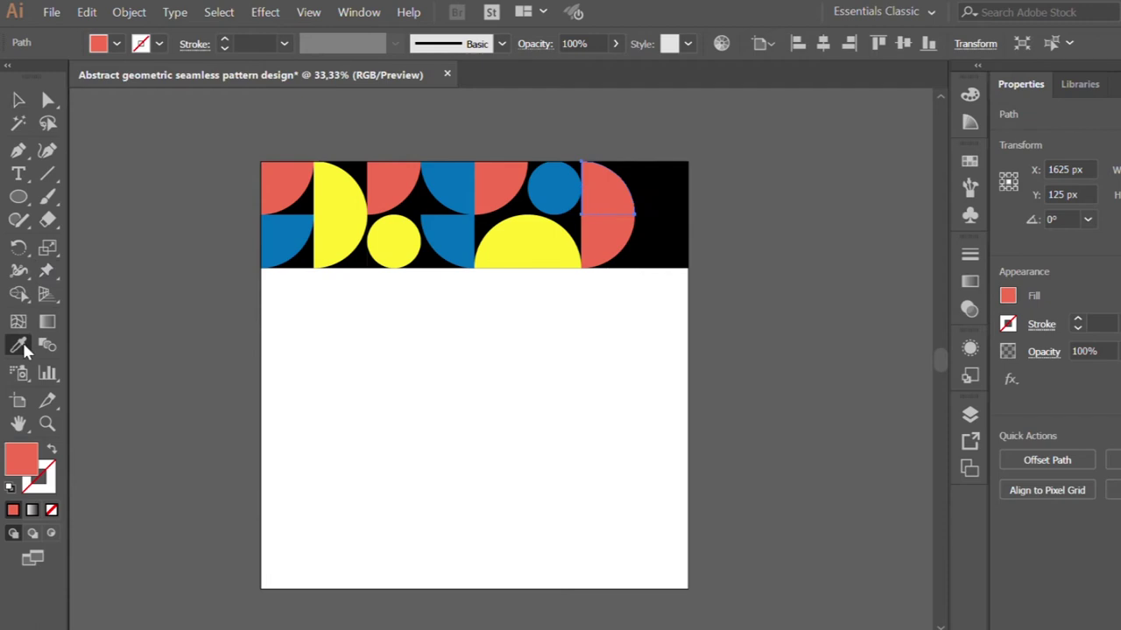
{"action": "left_click", "coordinate": [354, 220]}
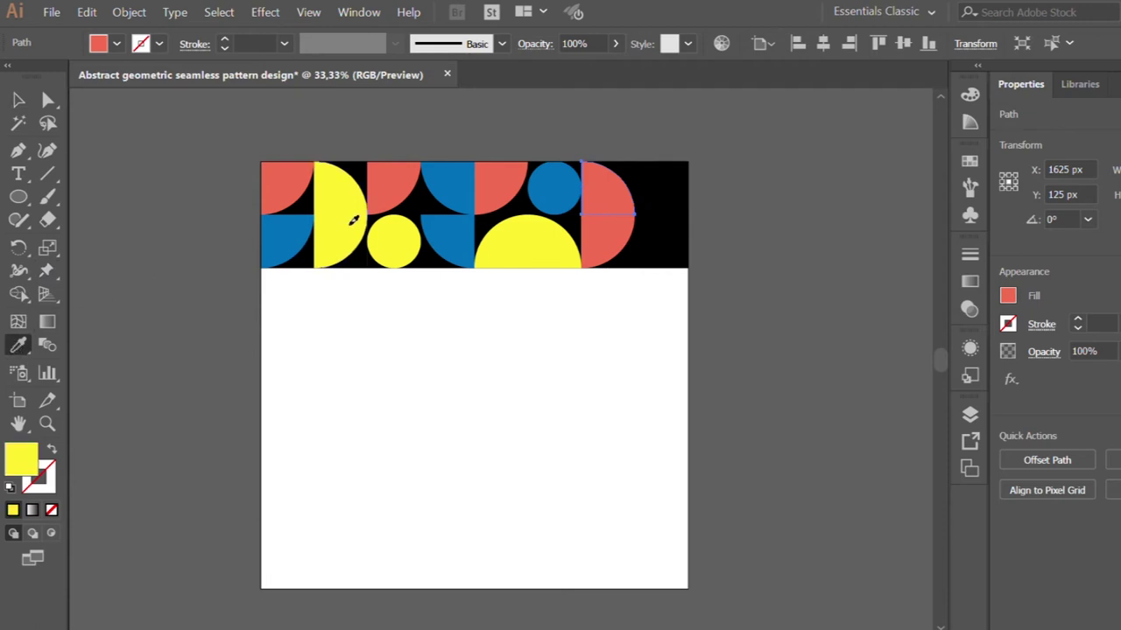
{"action": "left_click", "coordinate": [7, 95]}
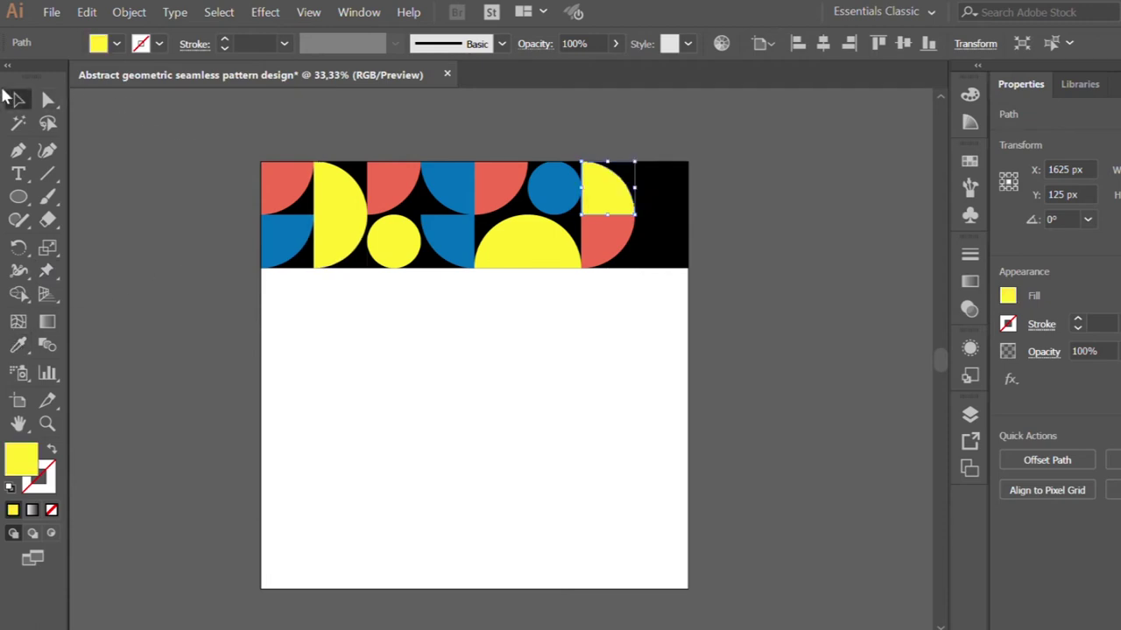
{"action": "left_click", "coordinate": [149, 154]}
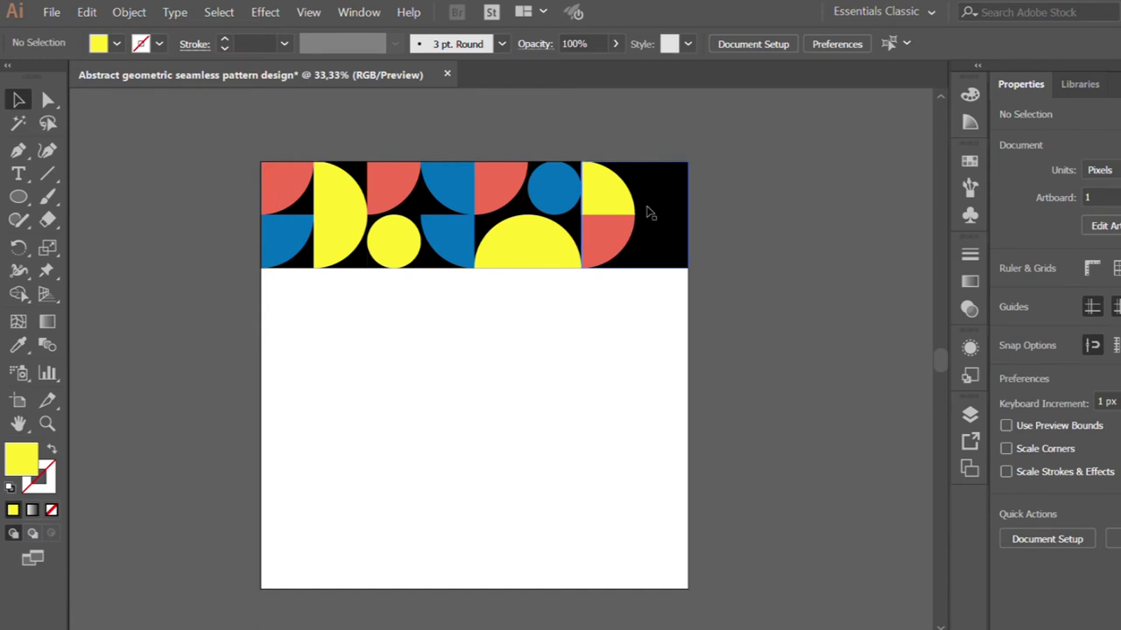
Copy a blue quarter-circle into the last square's top-right and lower-right positions
{"action": "left_click", "coordinate": [430, 183]}
{"action": "left_click_drag", "start_coordinate": [429, 183], "coordinate": [643, 185]}
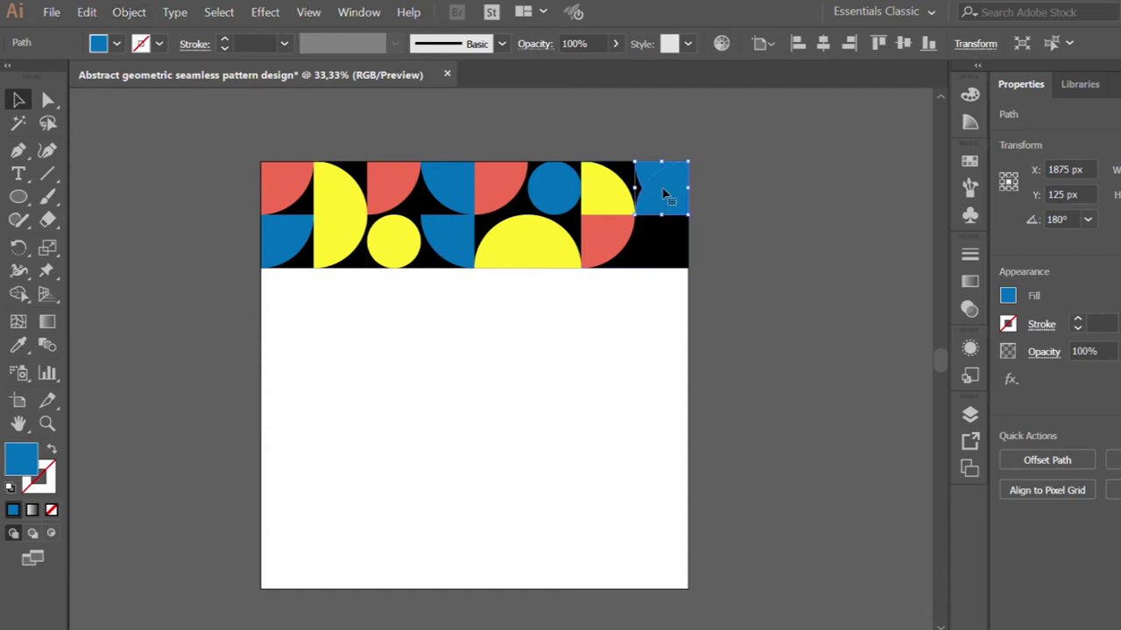
{"action": "left_click_drag", "start_coordinate": [663, 184], "coordinate": [663, 238]}
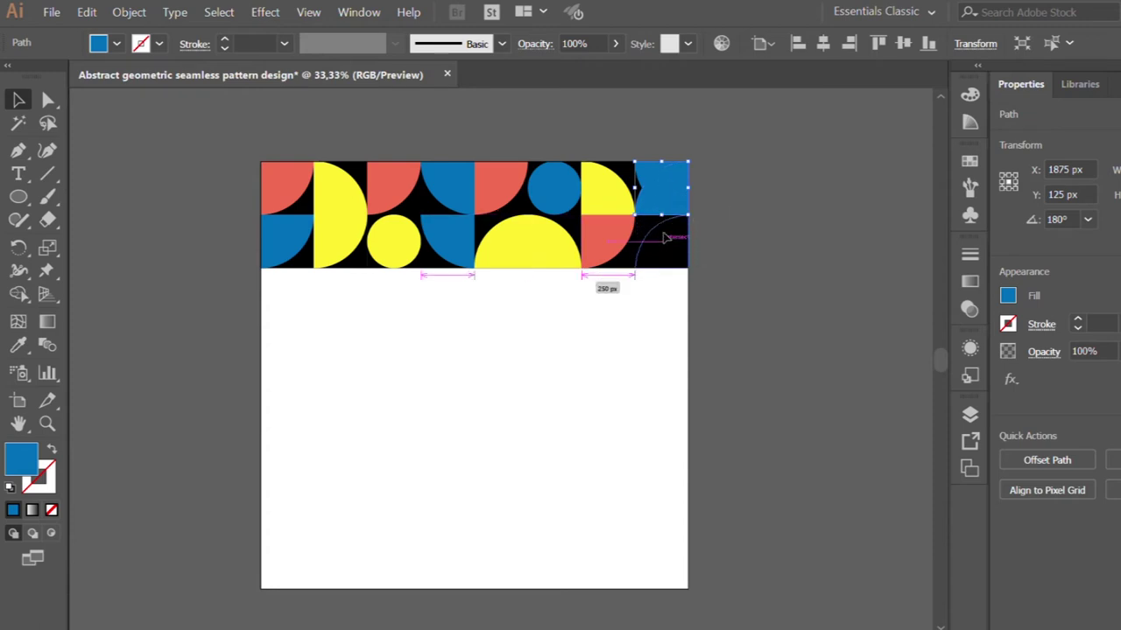
{"action": "left_click_drag", "start_coordinate": [664, 238], "coordinate": [665, 237]}
Recolour the upper blue quarter-circle red using the Eyedropper
{"action": "left_click", "coordinate": [666, 191]}
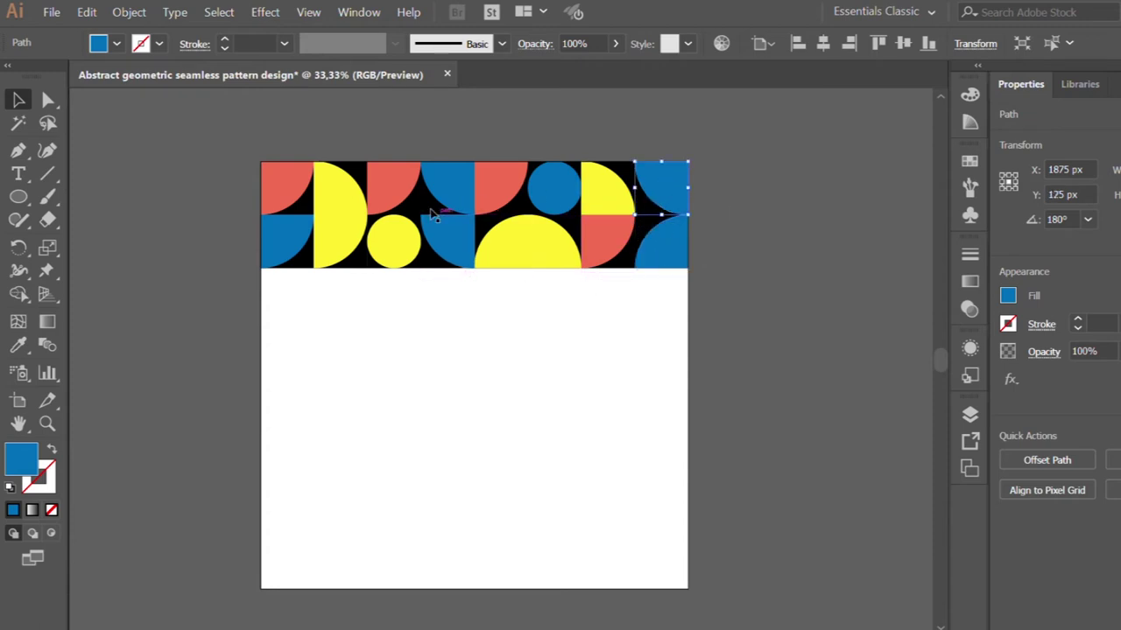
{"action": "left_click", "coordinate": [18, 345]}
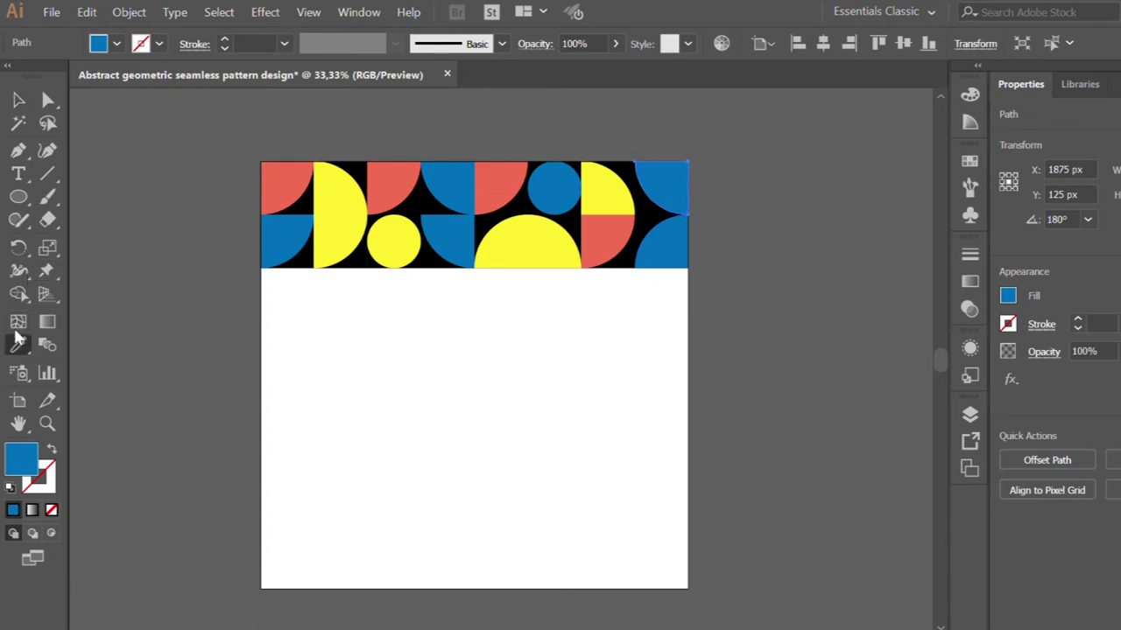
{"action": "left_click", "coordinate": [285, 184]}
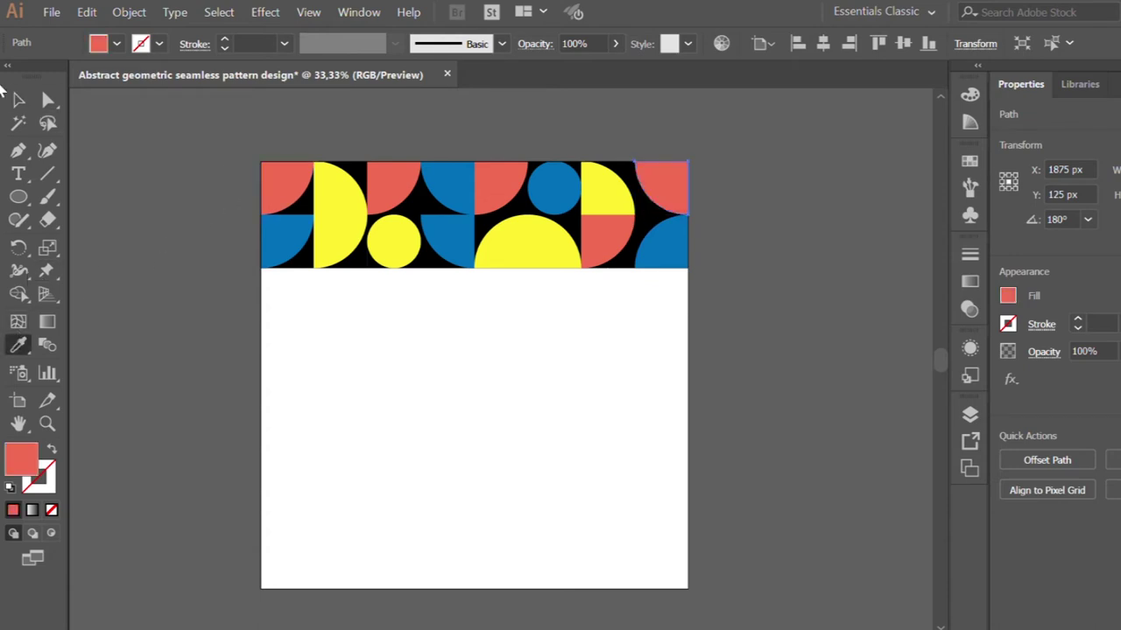
{"action": "left_click", "coordinate": [16, 98]}
Turn the lower-left red quarter-circle blue, then select the right-hand tile
{"action": "left_click", "coordinate": [606, 243]}
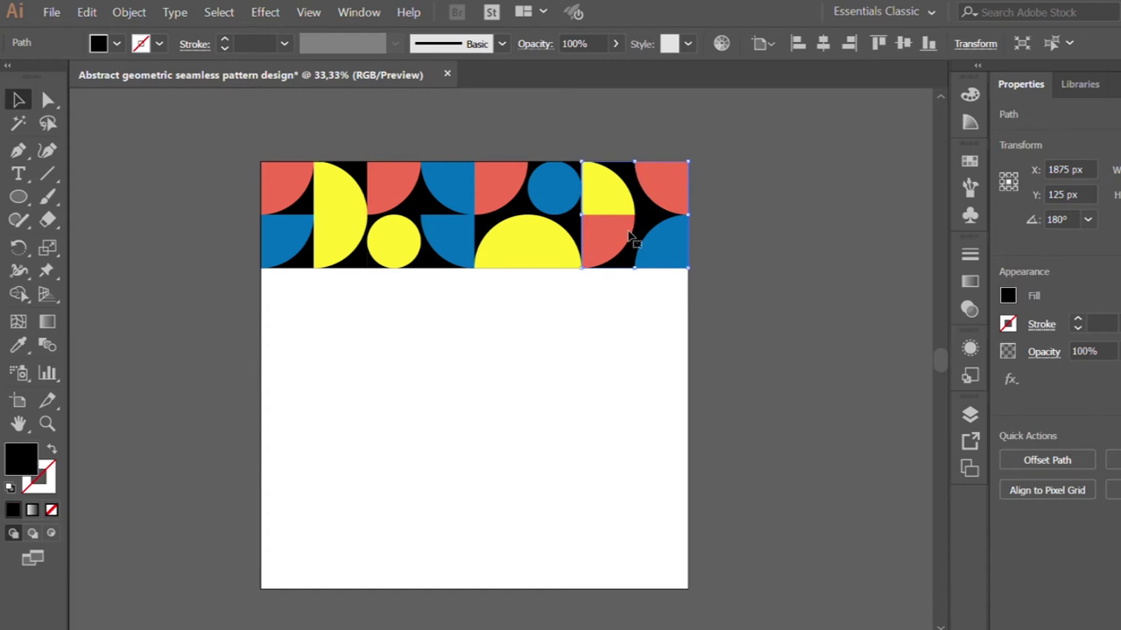
{"action": "left_click", "coordinate": [606, 243]}
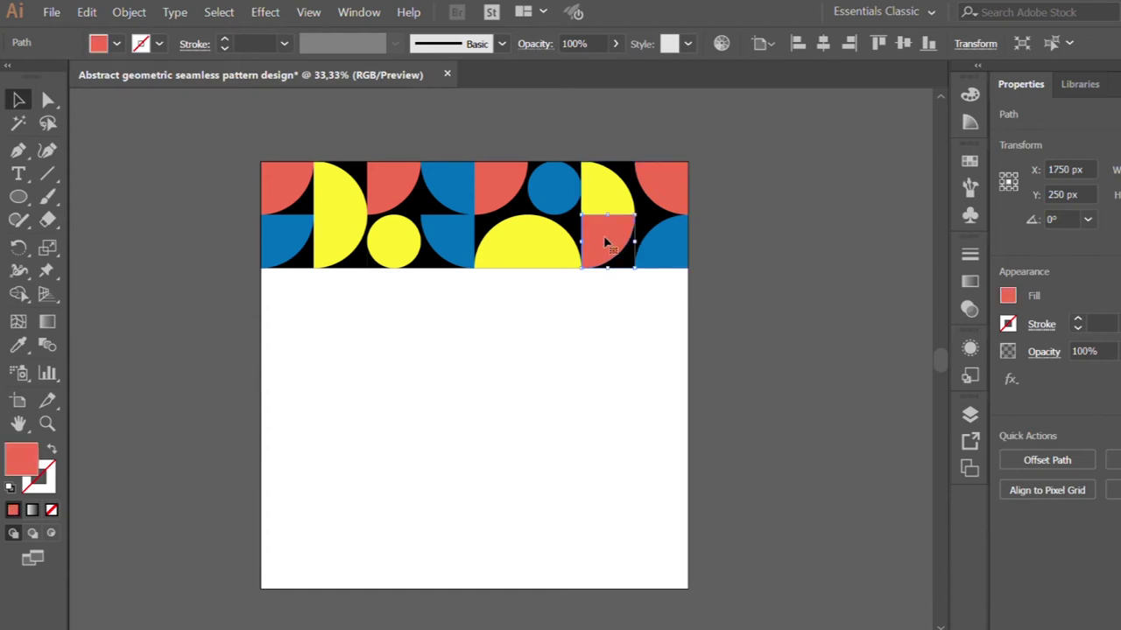
{"action": "left_click", "coordinate": [21, 345]}
{"action": "left_click", "coordinate": [295, 242]}
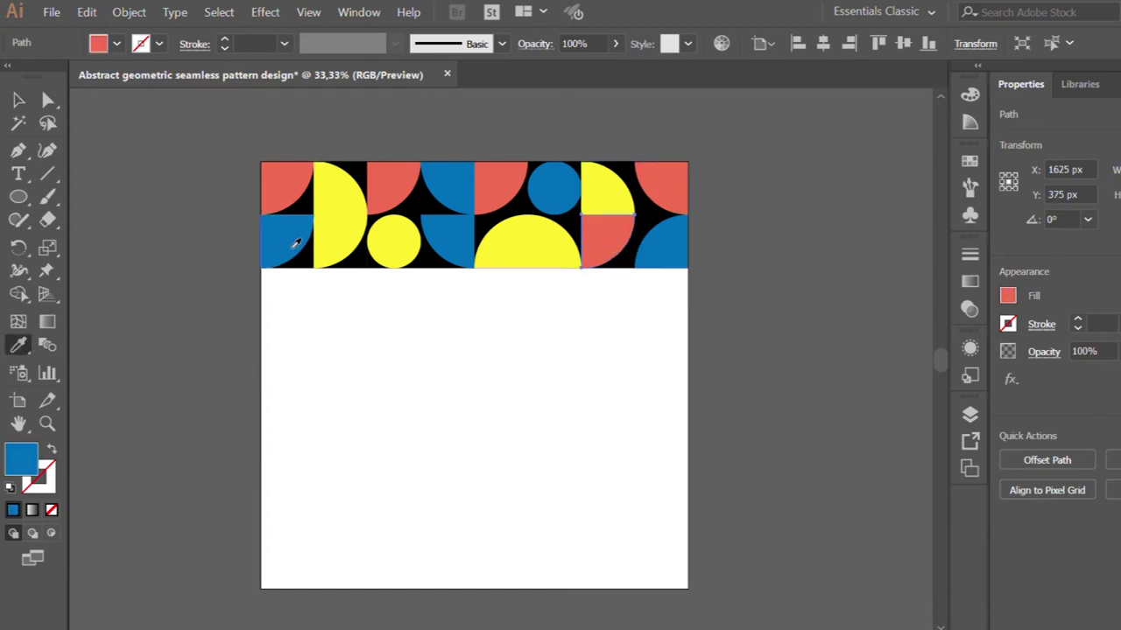
{"action": "left_click", "coordinate": [25, 99]}
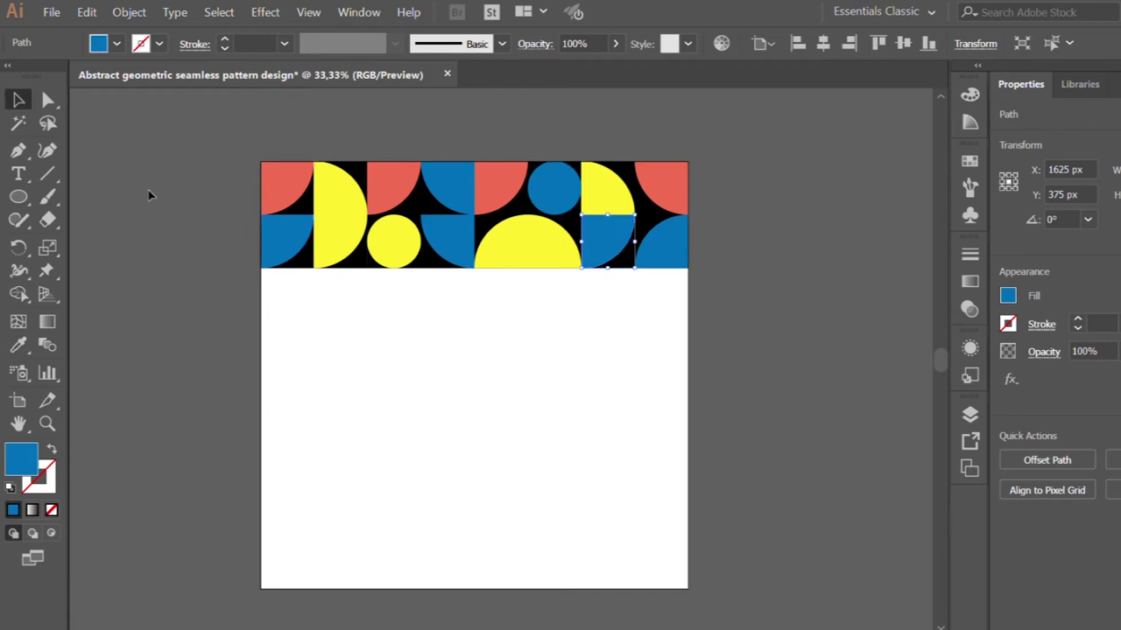
{"action": "left_click", "coordinate": [219, 214]}
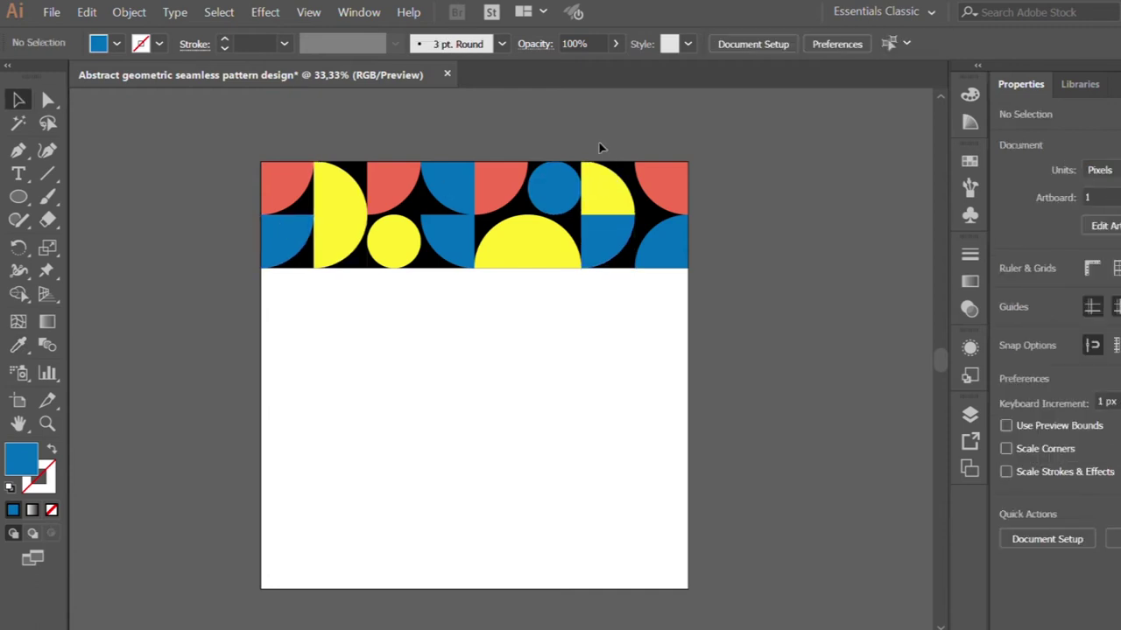
{"action": "left_click_drag", "start_coordinate": [595, 138], "coordinate": [705, 272]}
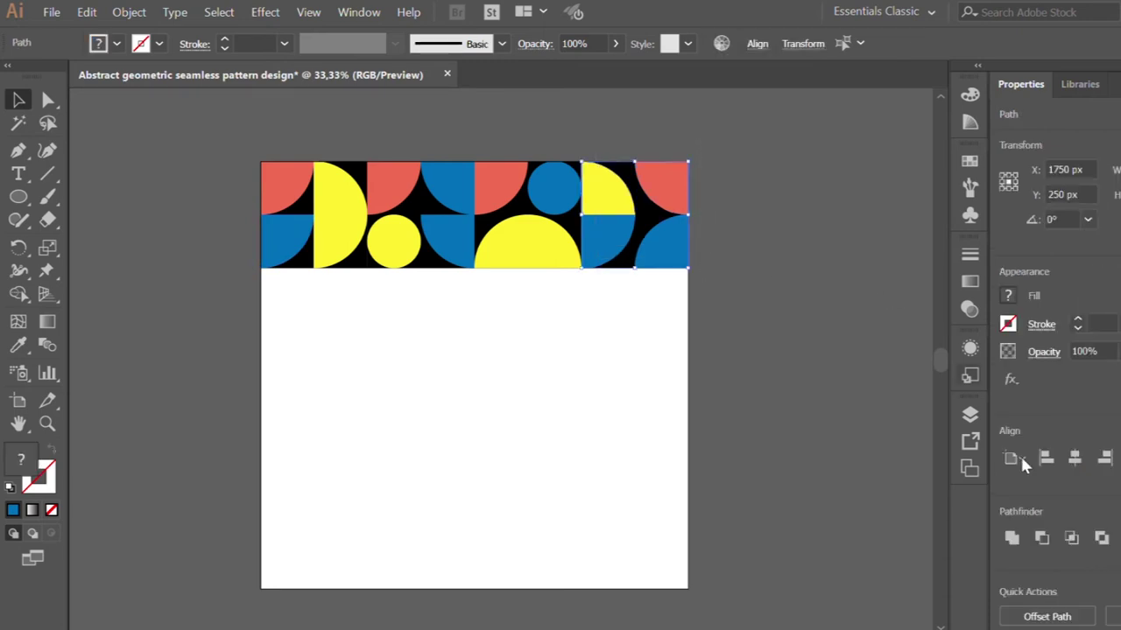
Copy the top row's rightmost tile to the artboard's left edge, below the first tile
{"action": "left_click", "coordinate": [672, 358]}
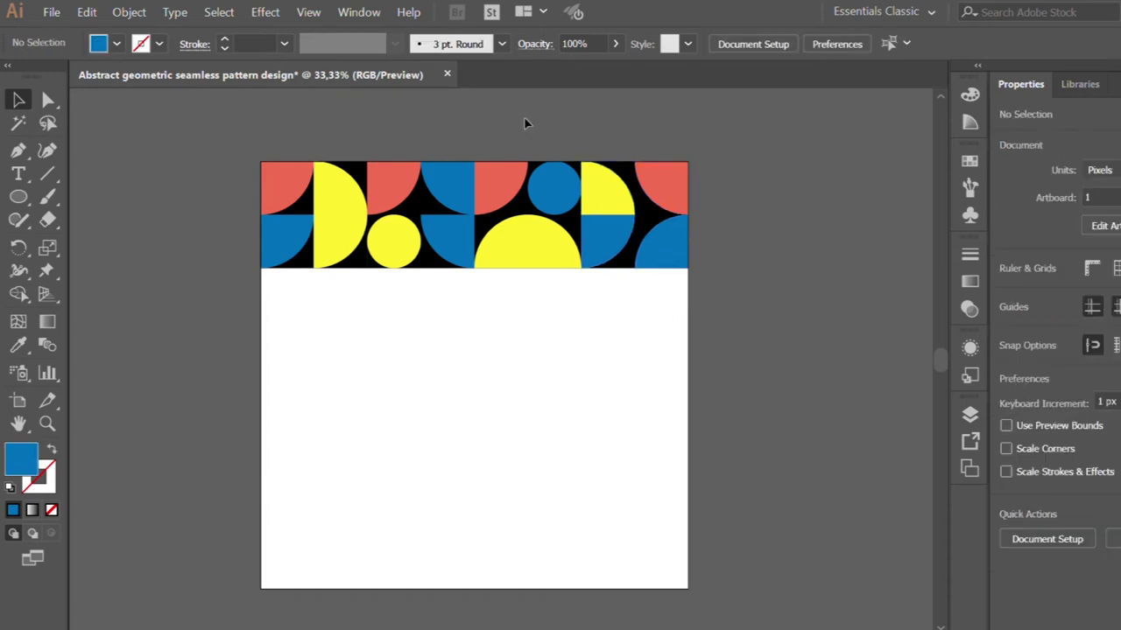
{"action": "left_click_drag", "start_coordinate": [583, 139], "coordinate": [683, 258]}
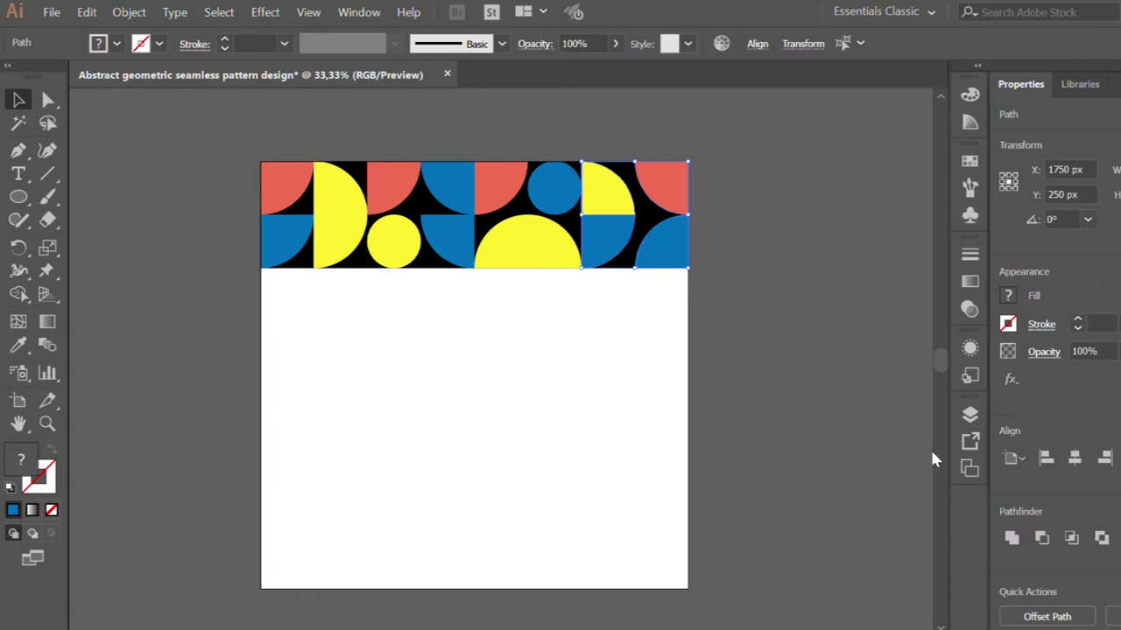
{"action": "left_click_drag", "start_coordinate": [637, 238], "coordinate": [316, 346]}
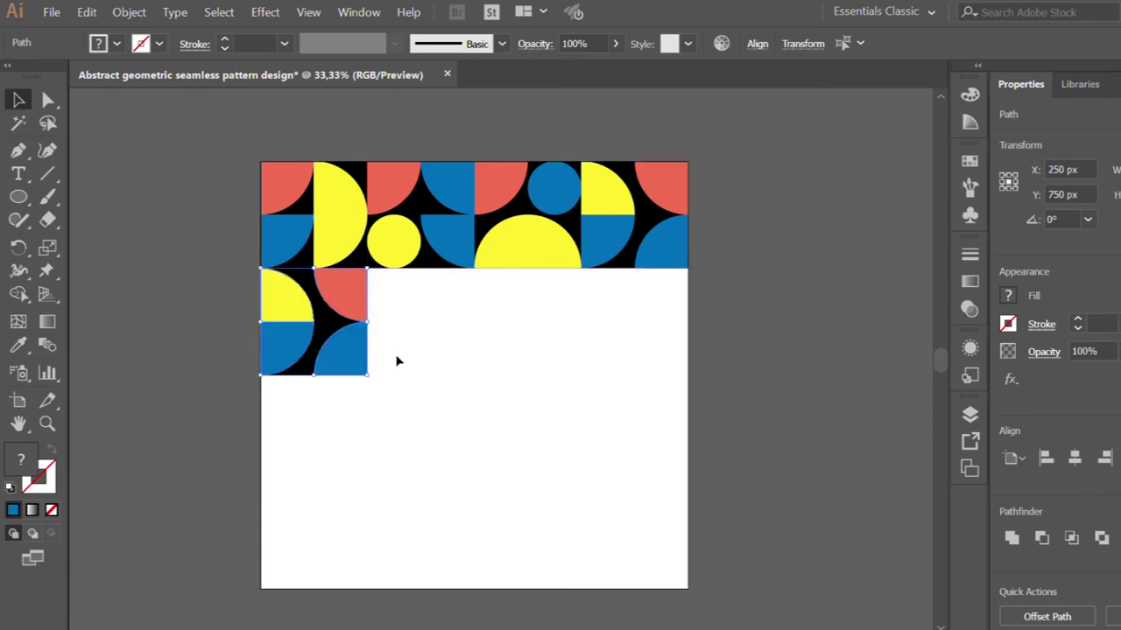
{"action": "left_click", "coordinate": [441, 342]}
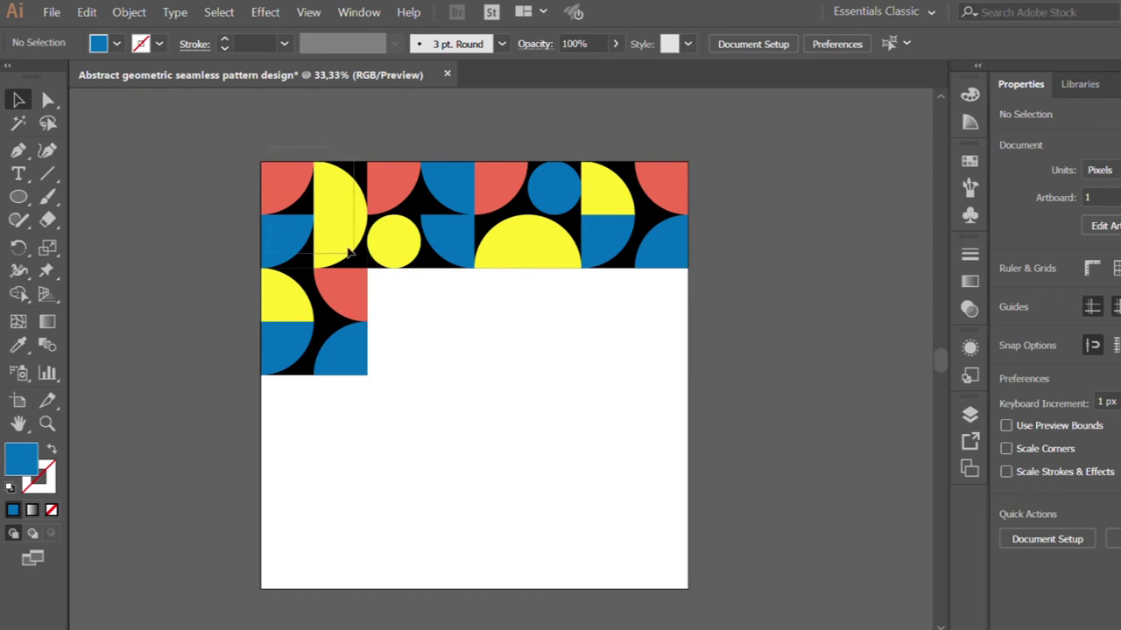
Copy the top-left and small-yellow-circle tiles into the second row's second and third slots
{"action": "left_click", "coordinate": [329, 194]}
{"action": "left_click_drag", "start_coordinate": [329, 194], "coordinate": [439, 309]}
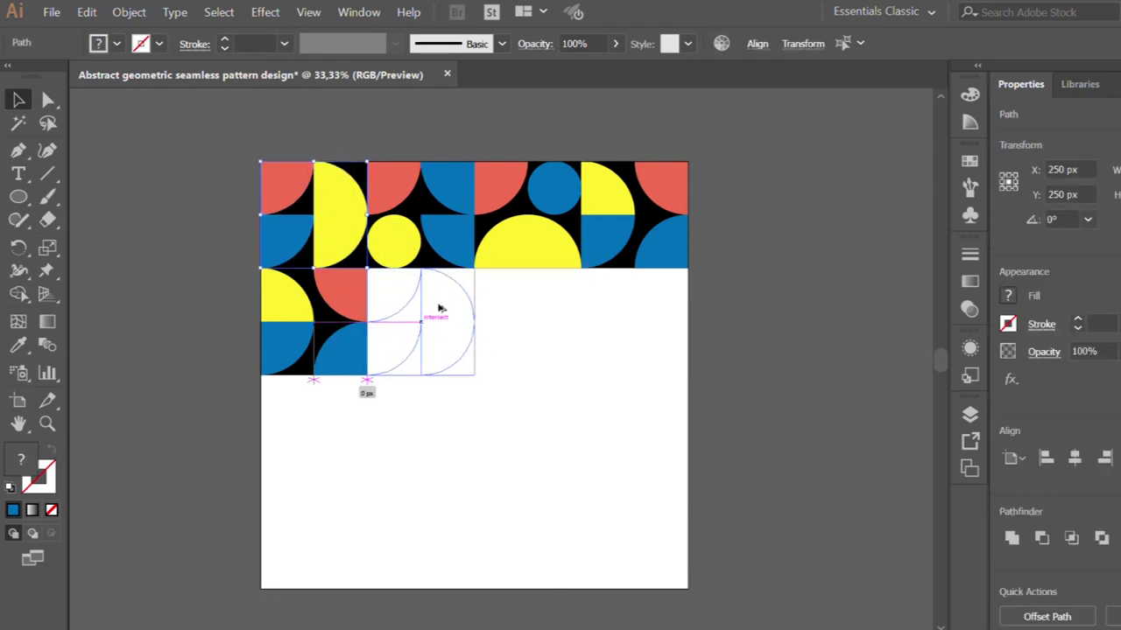
{"action": "left_click_drag", "start_coordinate": [440, 308], "coordinate": [440, 309]}
{"action": "left_click", "coordinate": [516, 331]}
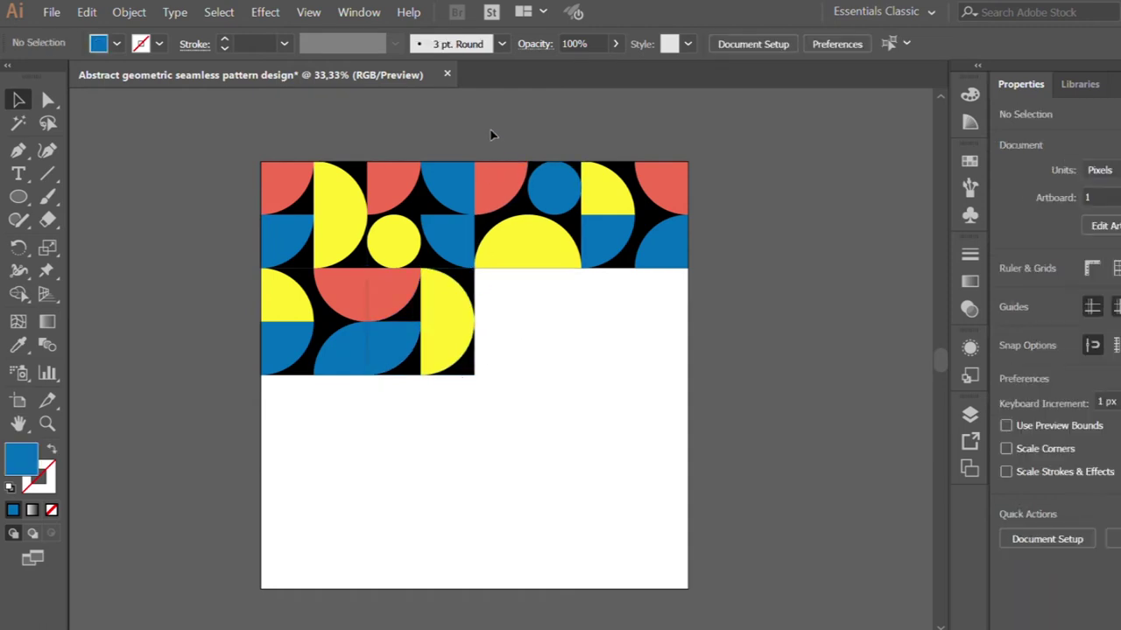
{"action": "left_click_drag", "start_coordinate": [380, 140], "coordinate": [449, 240]}
{"action": "left_click_drag", "start_coordinate": [449, 240], "coordinate": [452, 254]}
{"action": "left_click_drag", "start_coordinate": [437, 180], "coordinate": [541, 287]}
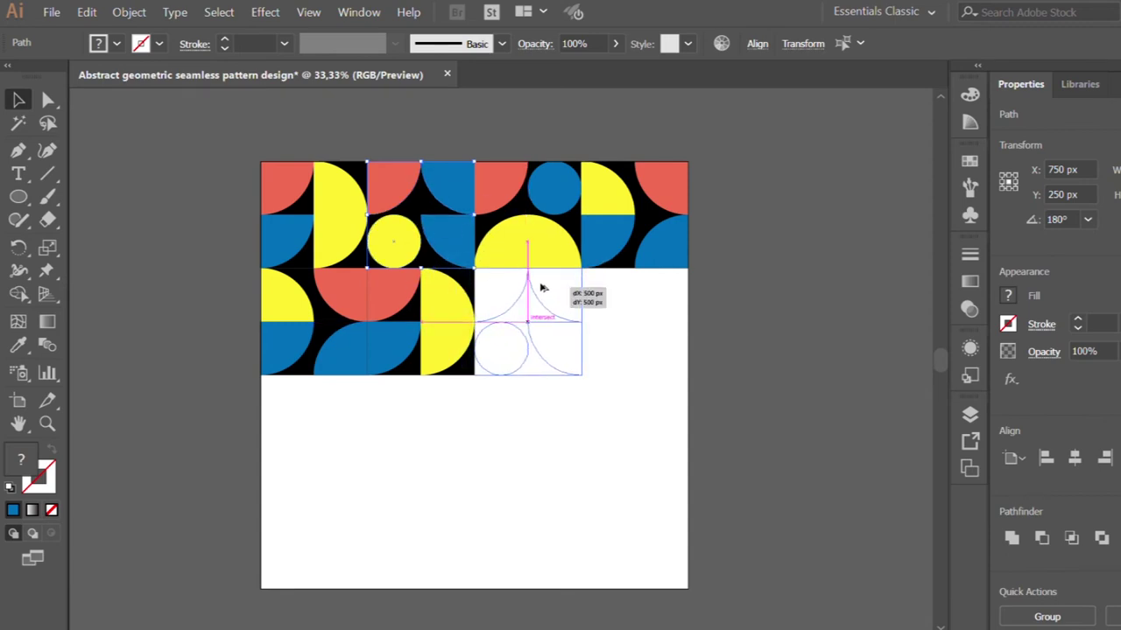
{"action": "left_click_drag", "start_coordinate": [542, 287], "coordinate": [542, 288]}
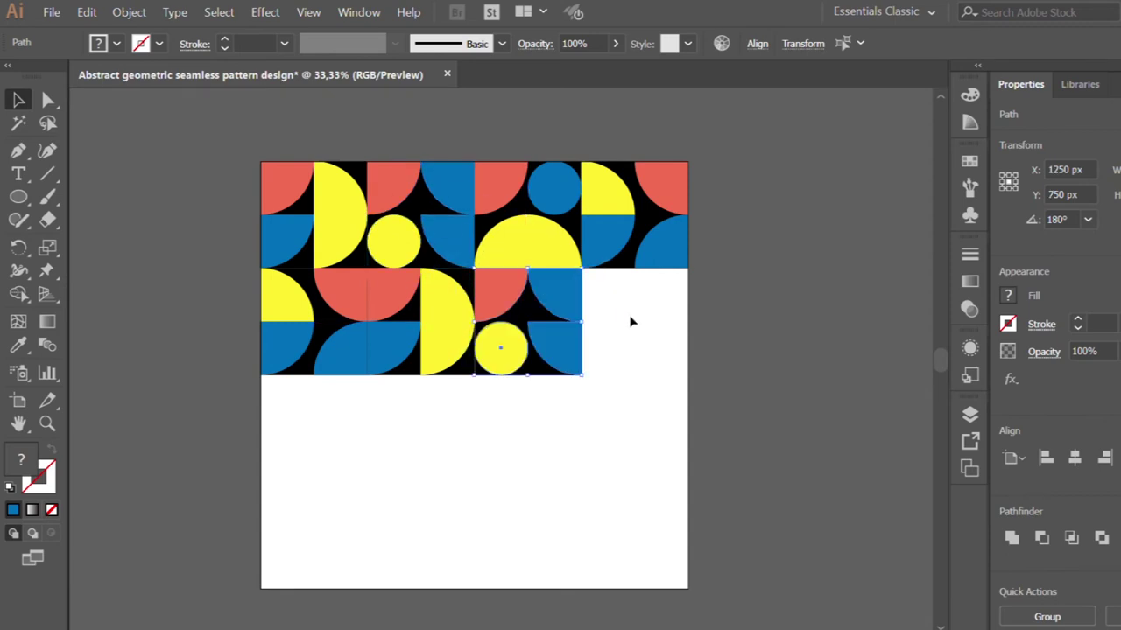
{"action": "left_click", "coordinate": [631, 322]}
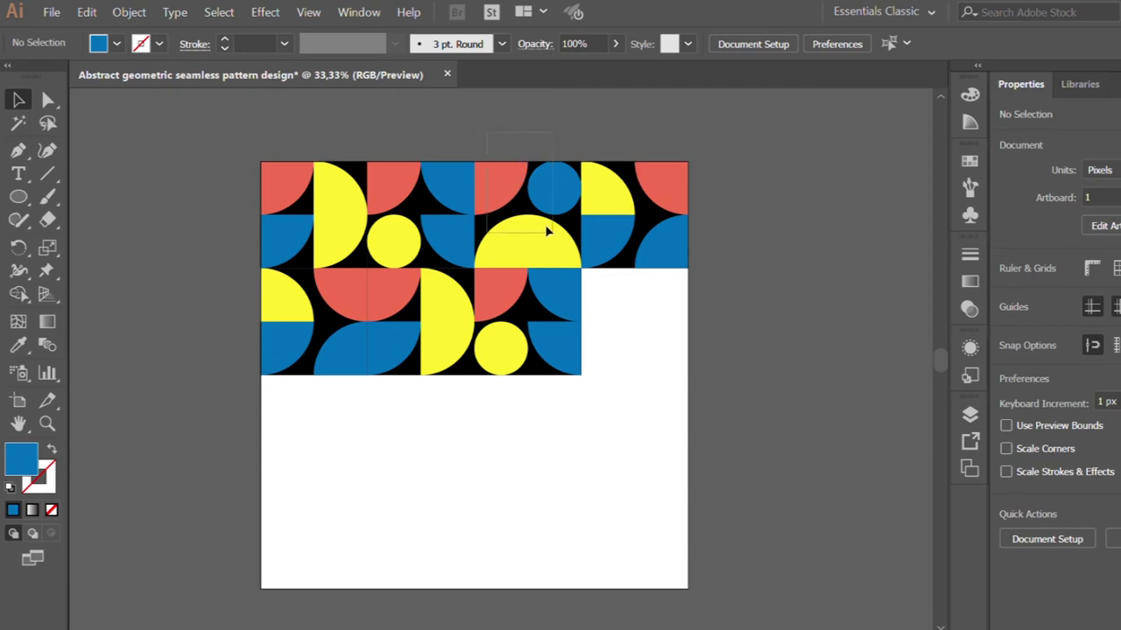
Copy the blue-circle tile into the last second-row slot and start a third row
{"action": "left_click", "coordinate": [560, 254]}
{"action": "left_click_drag", "start_coordinate": [546, 191], "coordinate": [659, 305]}
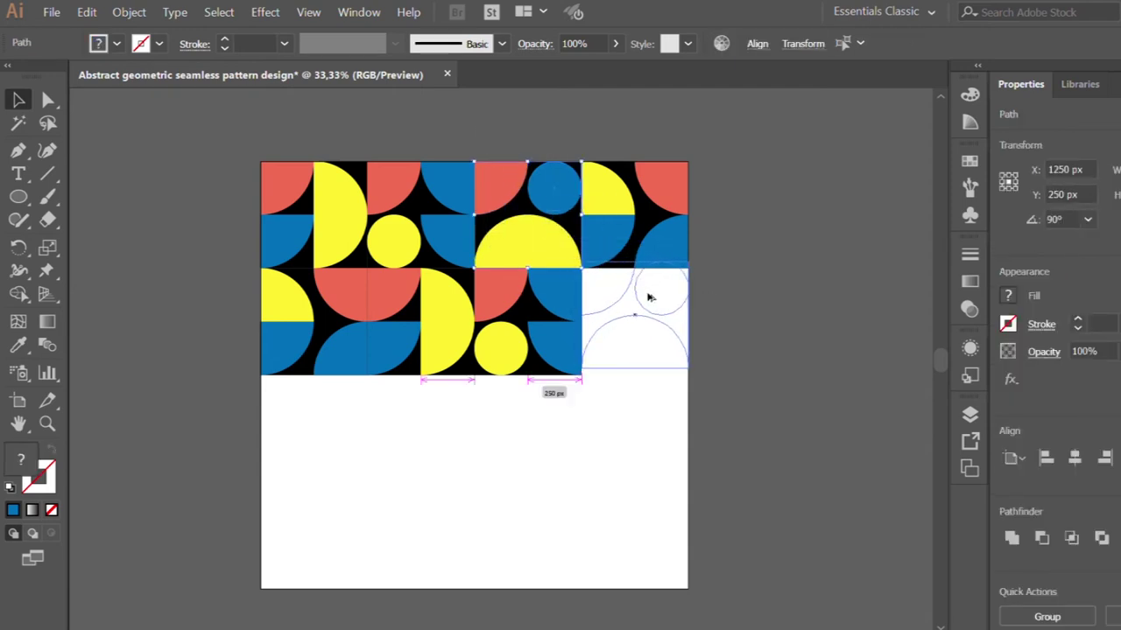
{"action": "left_click_drag", "start_coordinate": [658, 305], "coordinate": [649, 304]}
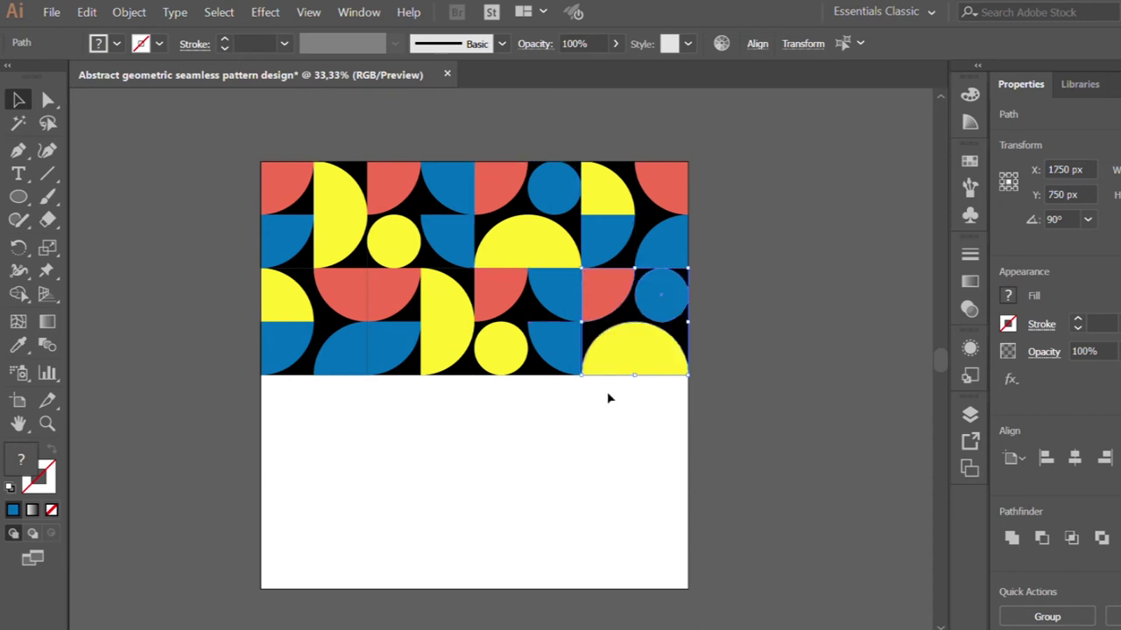
{"action": "left_click", "coordinate": [610, 398]}
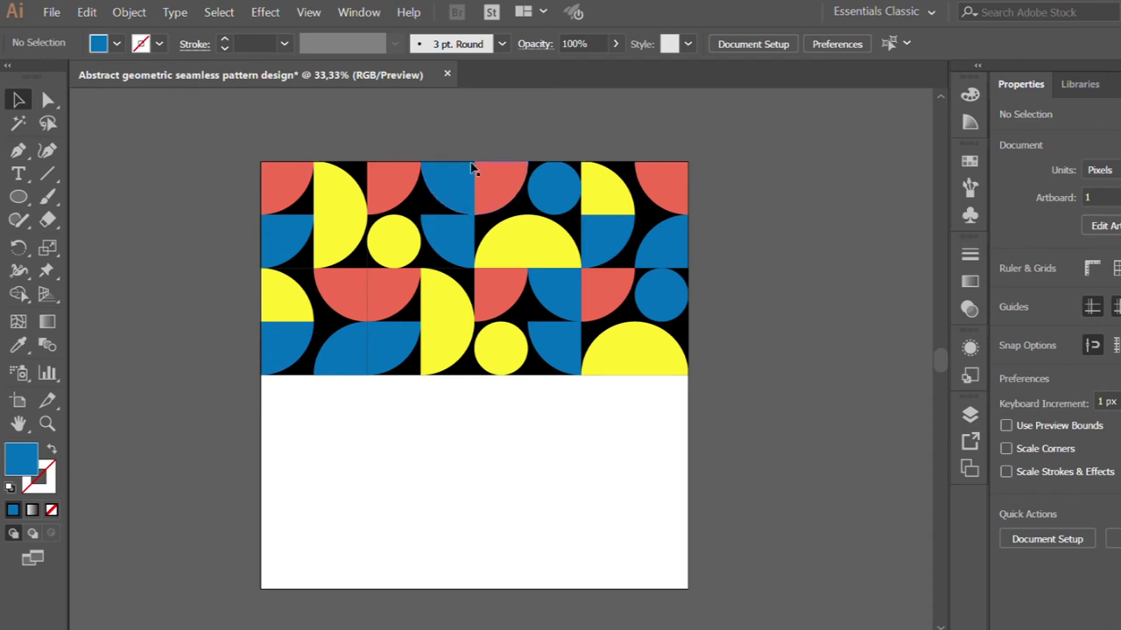
{"action": "mouse_move", "coordinate": [493, 123]}
{"action": "left_mouse_down"}
{"action": "mouse_move", "coordinate": [555, 243]}
{"action": "mouse_move", "coordinate": [534, 186]}
{"action": "mouse_move", "coordinate": [313, 391]}
{"action": "left_mouse_up"}
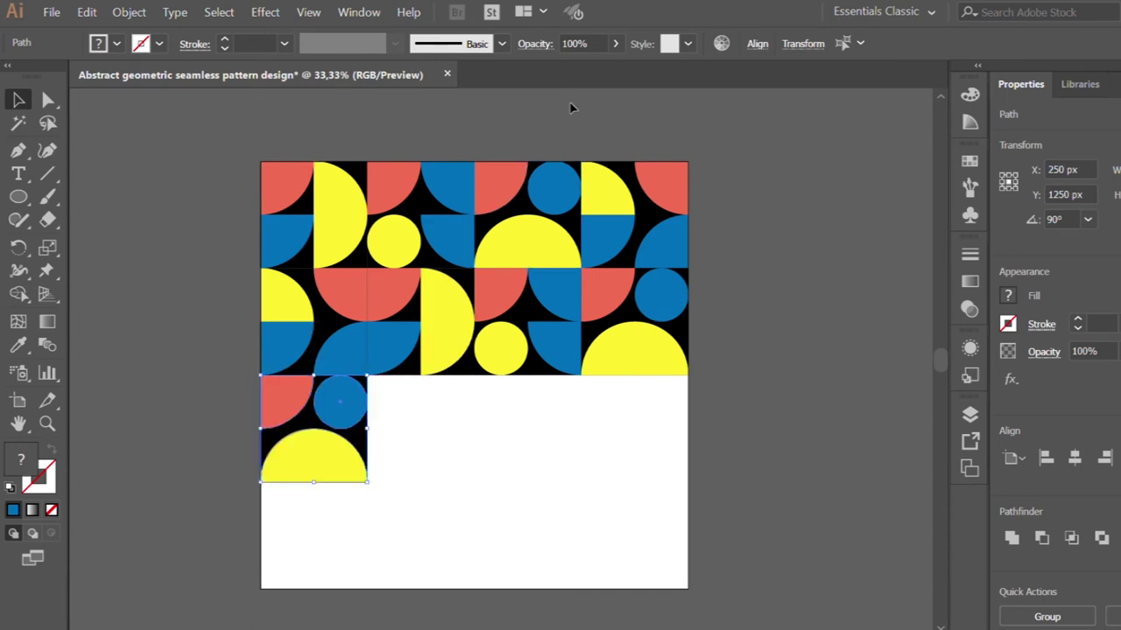
Undo a misplaced copy and place the top-right tile as the third row's second tile
{"action": "left_click", "coordinate": [671, 240]}
{"action": "left_click_drag", "start_coordinate": [652, 195], "coordinate": [495, 375]}
{"action": "key", "text": "ctrl+z"}
{"action": "left_click", "coordinate": [596, 134]}
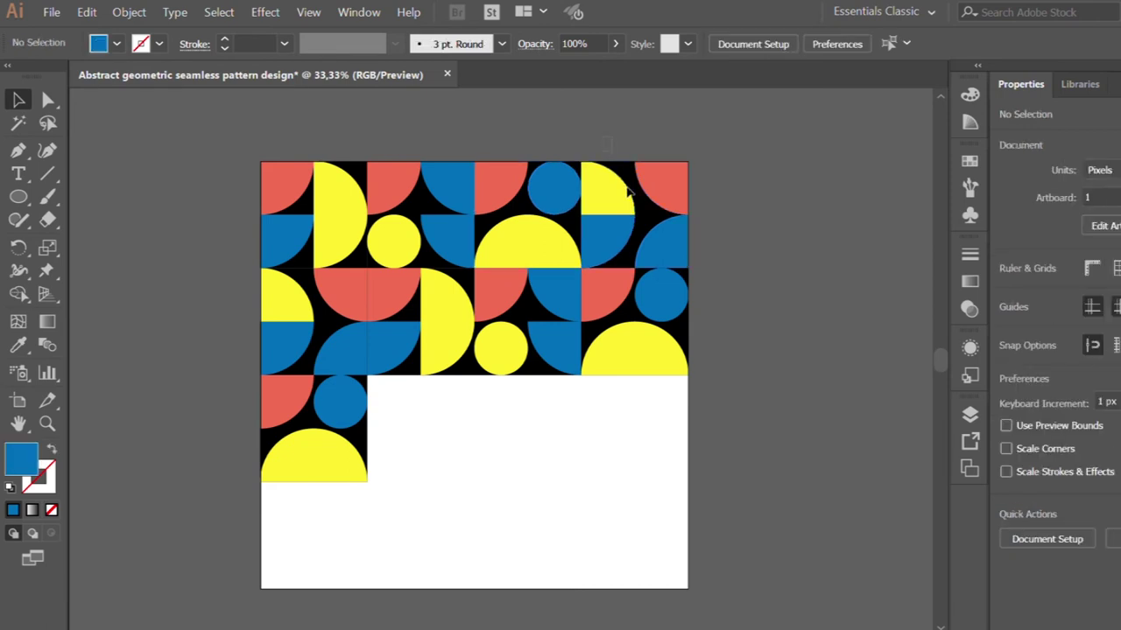
{"action": "left_click", "coordinate": [664, 237]}
{"action": "left_click_drag", "start_coordinate": [662, 194], "coordinate": [445, 400]}
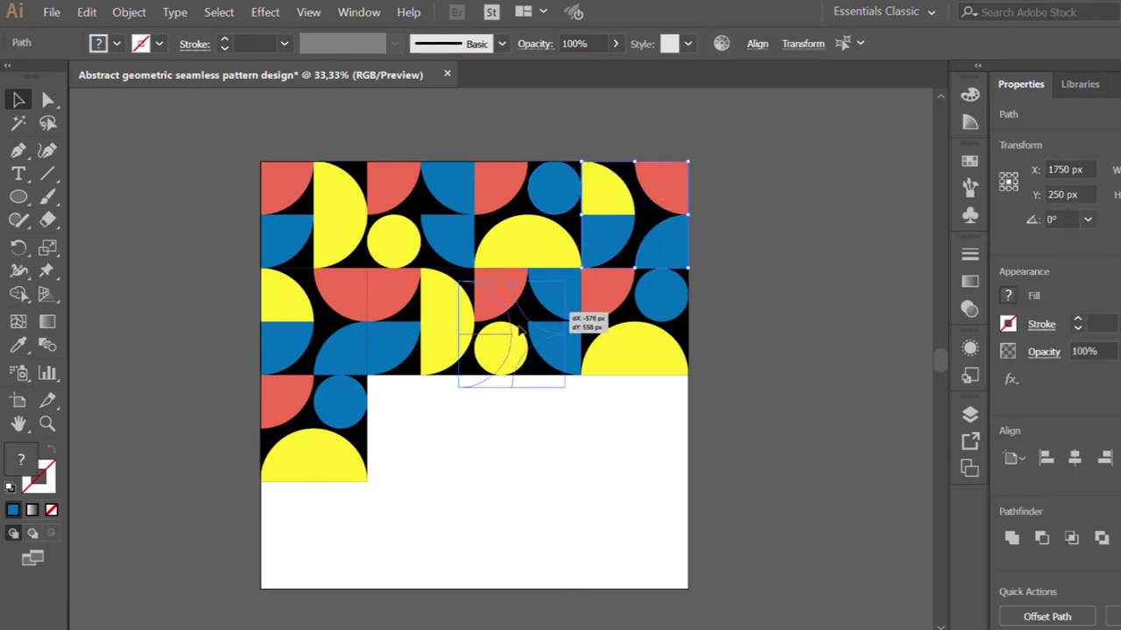
{"action": "left_click_drag", "start_coordinate": [445, 401], "coordinate": [446, 404]}
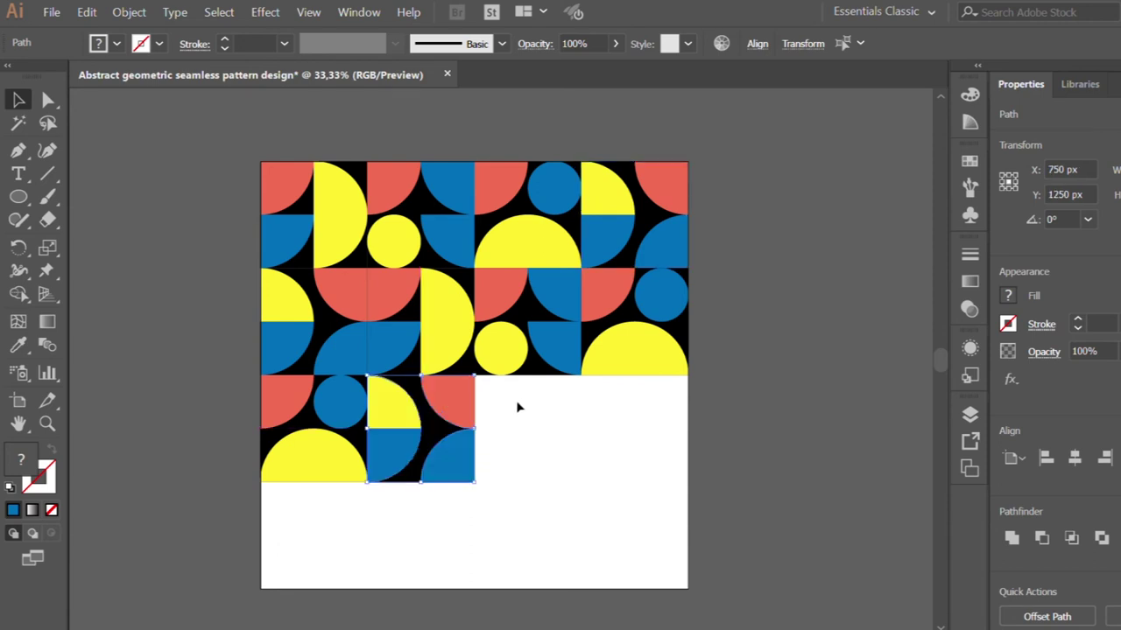
{"action": "left_click", "coordinate": [517, 406]}
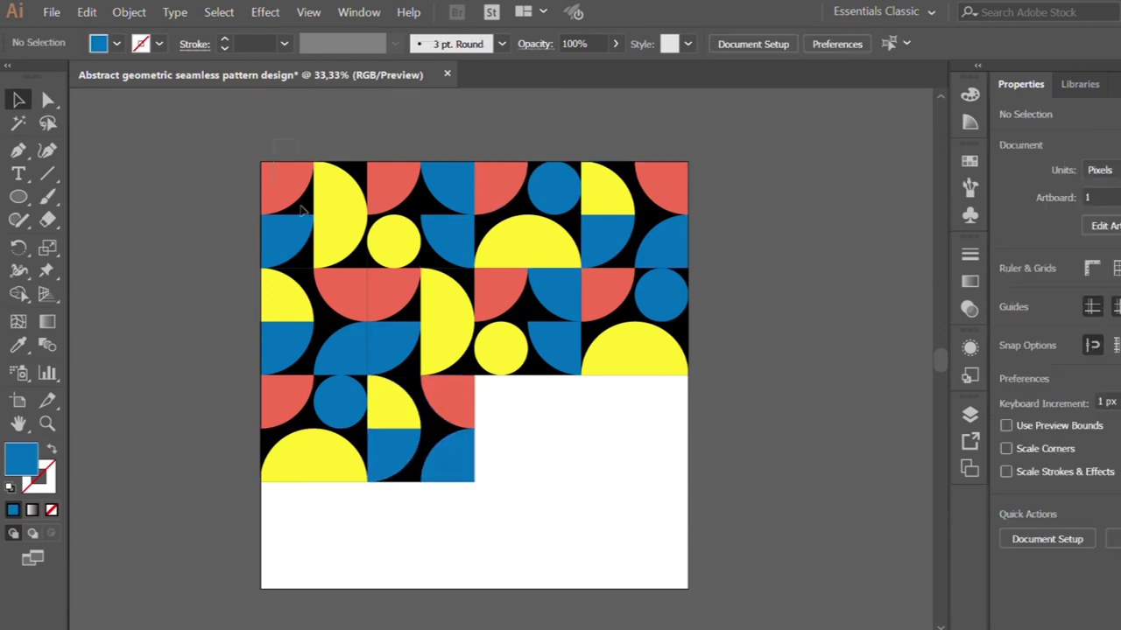
Fill the third row's last two slots with the top-left and small-circle tiles
{"action": "left_click", "coordinate": [338, 250]}
{"action": "left_click_drag", "start_coordinate": [323, 191], "coordinate": [538, 409]}
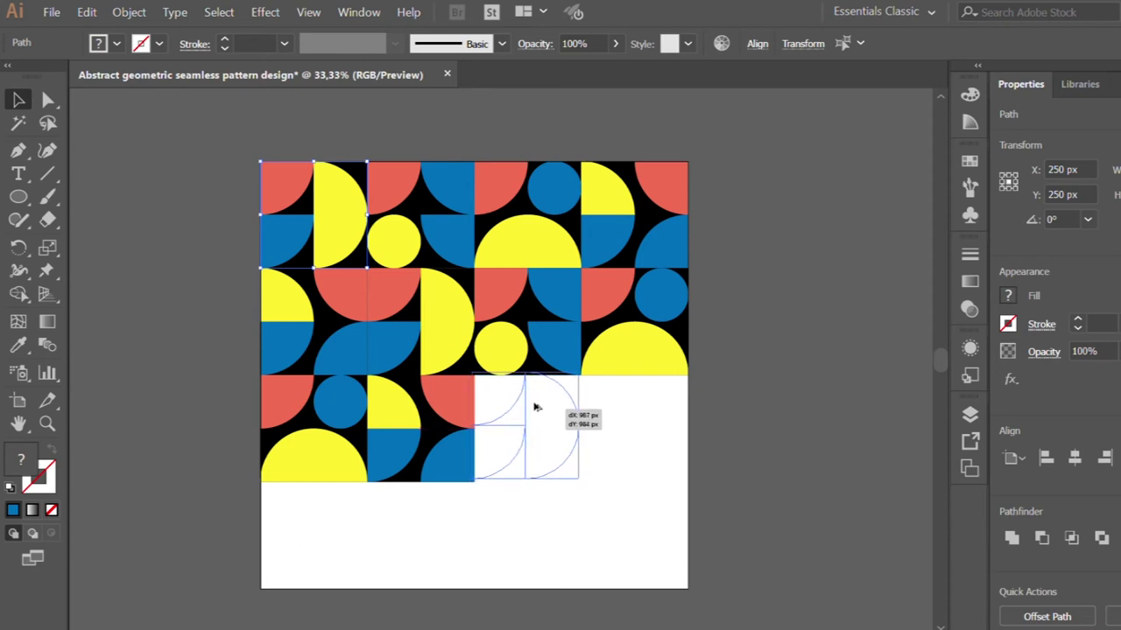
{"action": "left_click_drag", "start_coordinate": [537, 410], "coordinate": [537, 410]}
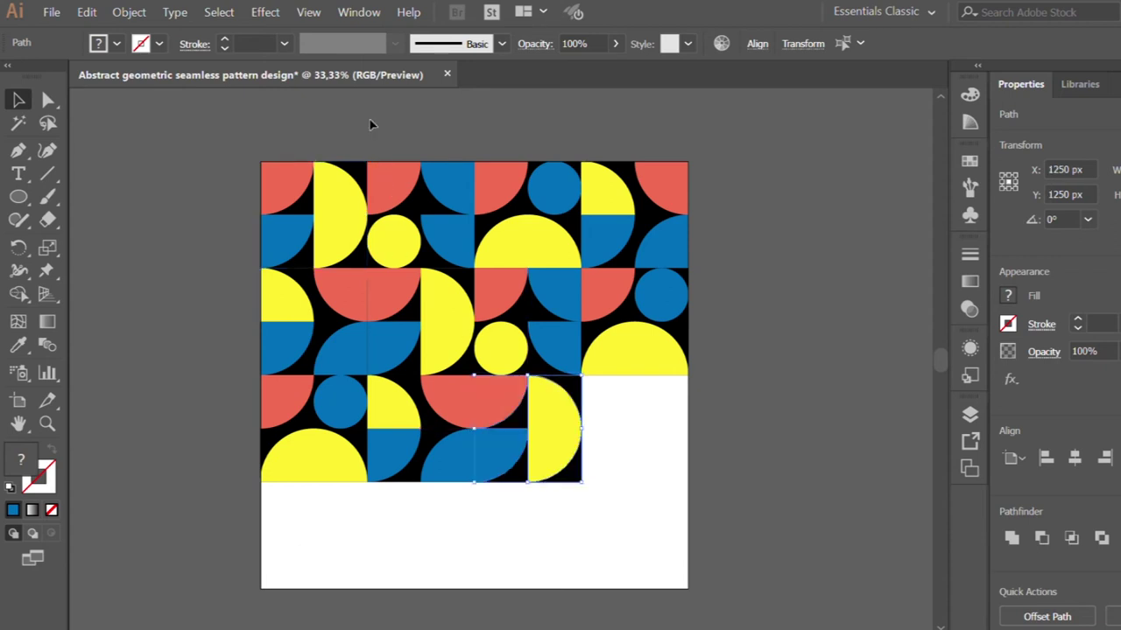
{"action": "left_click", "coordinate": [393, 237]}
{"action": "mouse_move", "coordinate": [445, 194]}
{"action": "left_mouse_down"}
{"action": "mouse_move", "coordinate": [528, 256]}
{"action": "mouse_move", "coordinate": [655, 403]}
{"action": "left_mouse_up"}
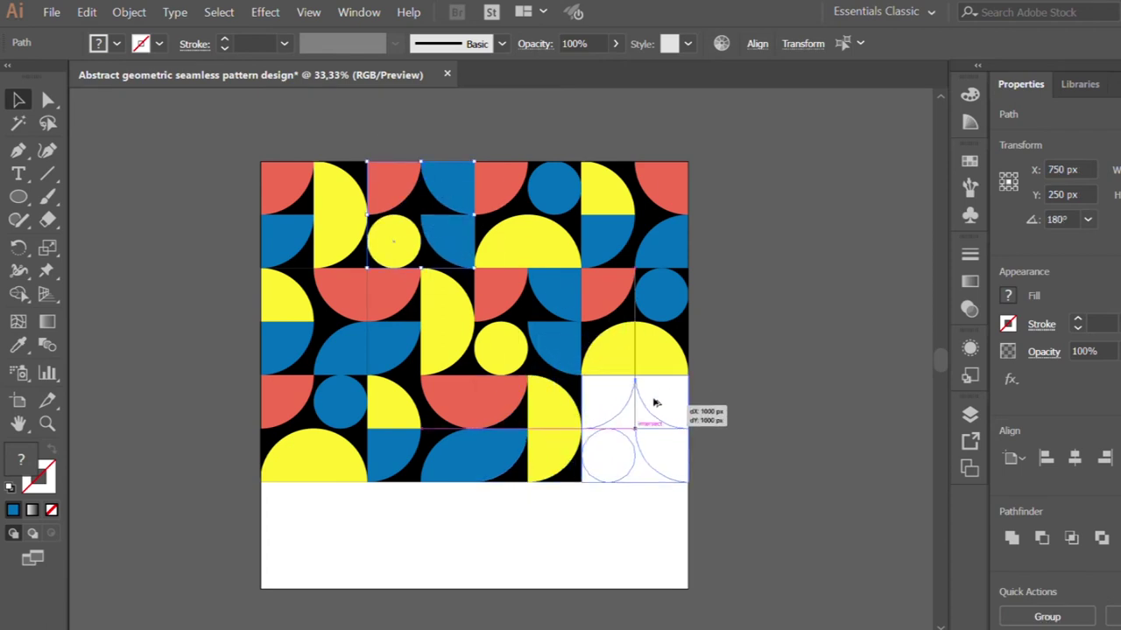
{"action": "left_click_drag", "start_coordinate": [655, 403], "coordinate": [657, 404]}
{"action": "left_click", "coordinate": [712, 415]}
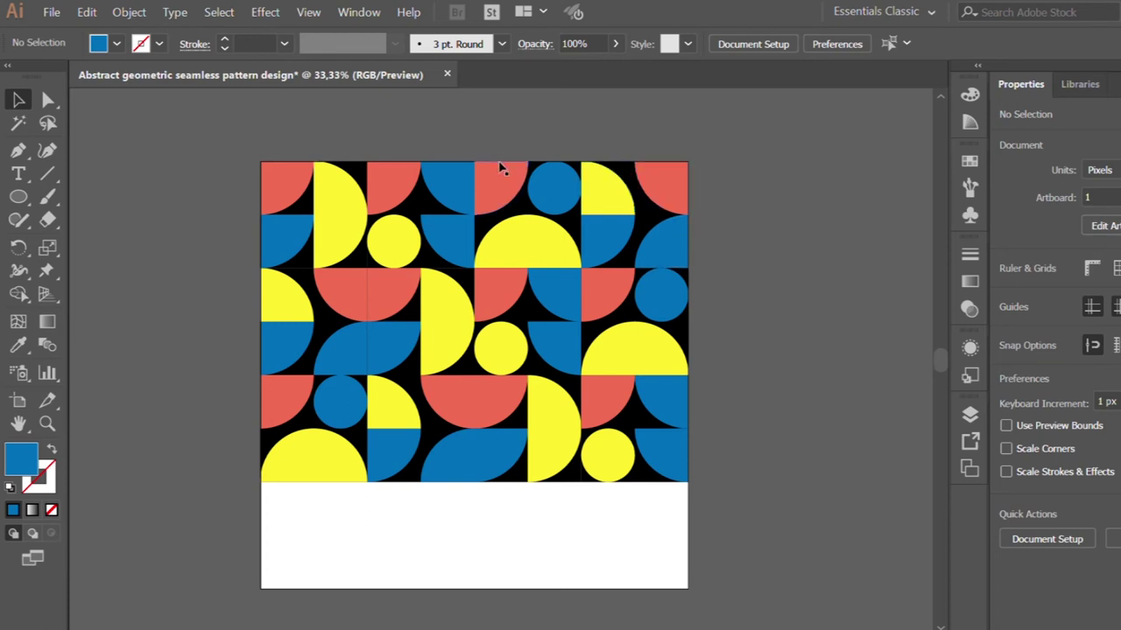
Start the fourth row with copies of the small-circle and blue-circle tiles
{"action": "left_click", "coordinate": [438, 230]}
{"action": "left_click_drag", "start_coordinate": [429, 194], "coordinate": [319, 515]}
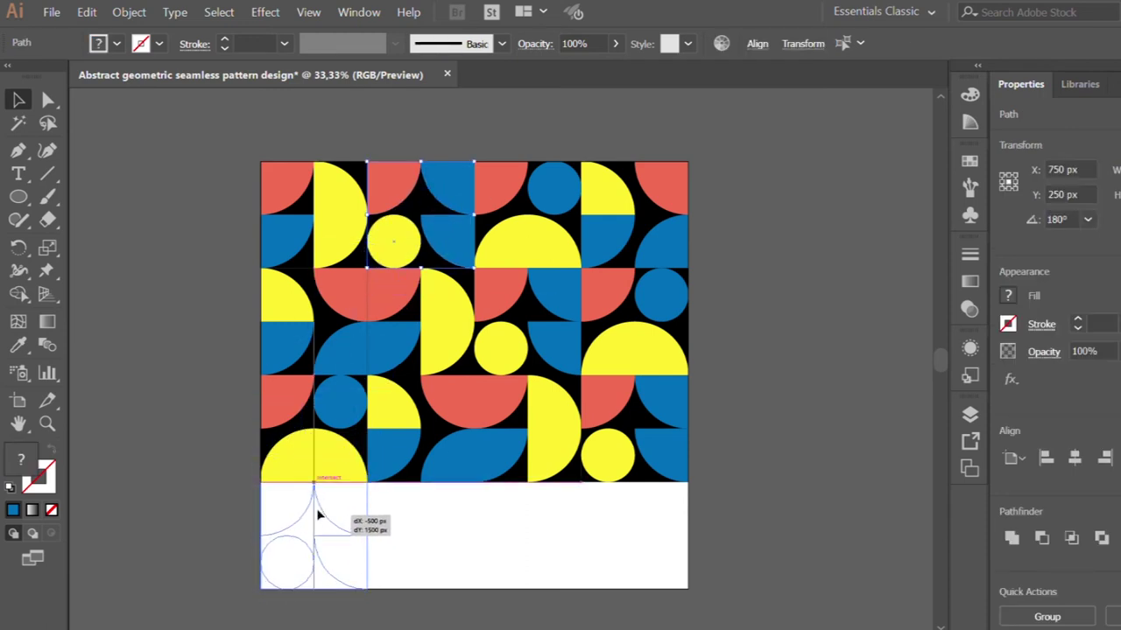
{"action": "left_click_drag", "start_coordinate": [319, 514], "coordinate": [319, 515]}
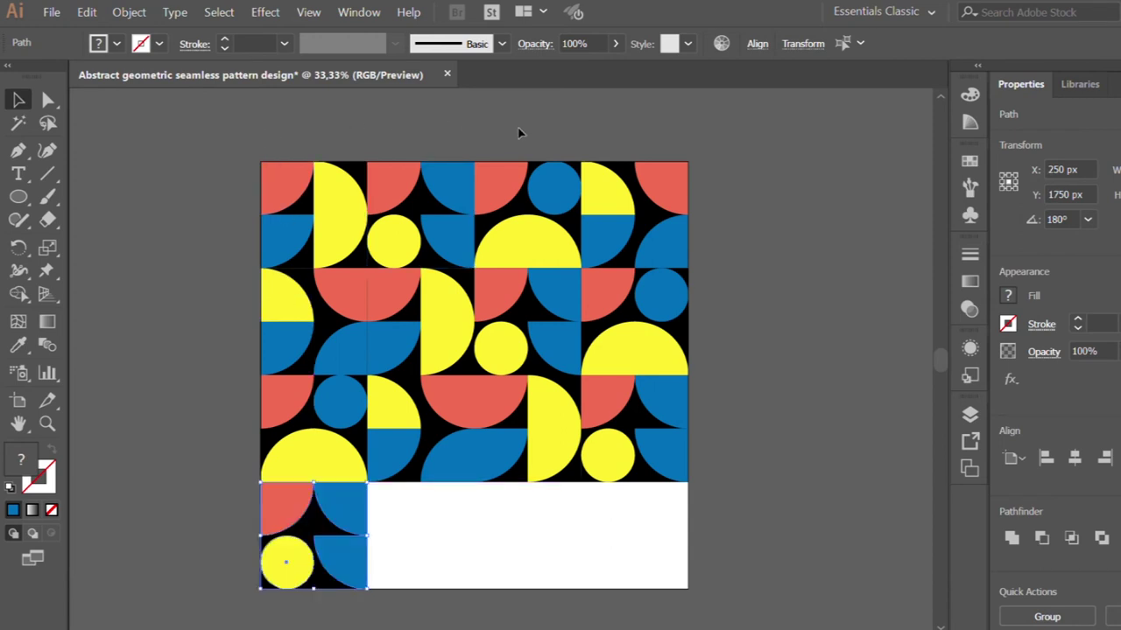
{"action": "left_click", "coordinate": [556, 240]}
{"action": "mouse_move", "coordinate": [552, 185]}
{"action": "left_mouse_down"}
{"action": "mouse_move", "coordinate": [480, 350]}
{"action": "mouse_move", "coordinate": [445, 500]}
{"action": "left_mouse_up"}
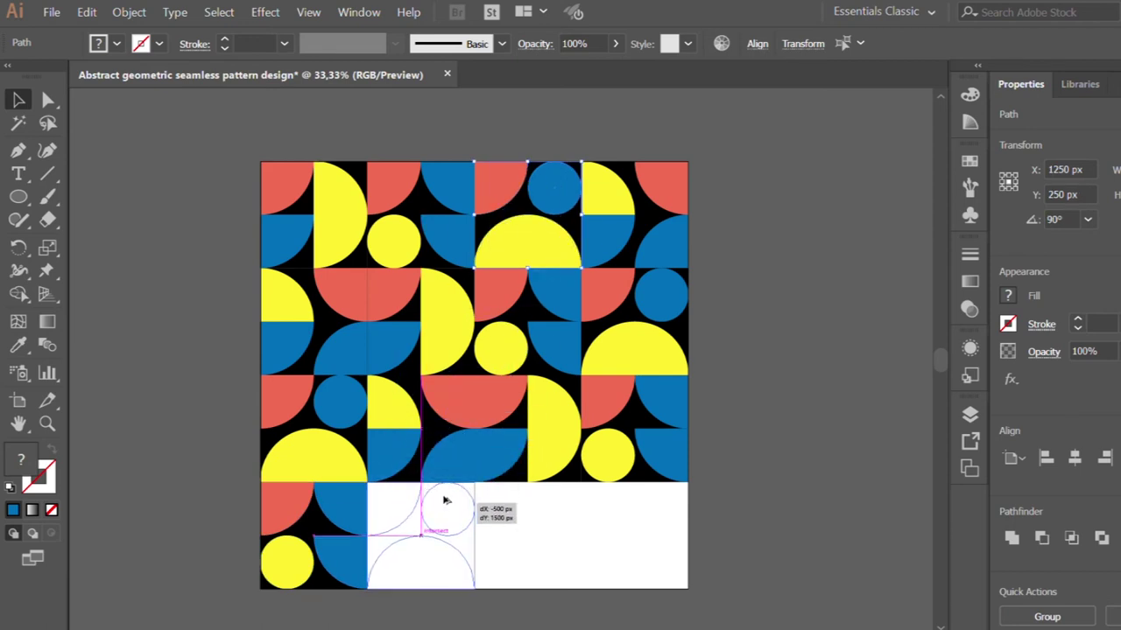
{"action": "left_click_drag", "start_coordinate": [445, 500], "coordinate": [444, 500]}
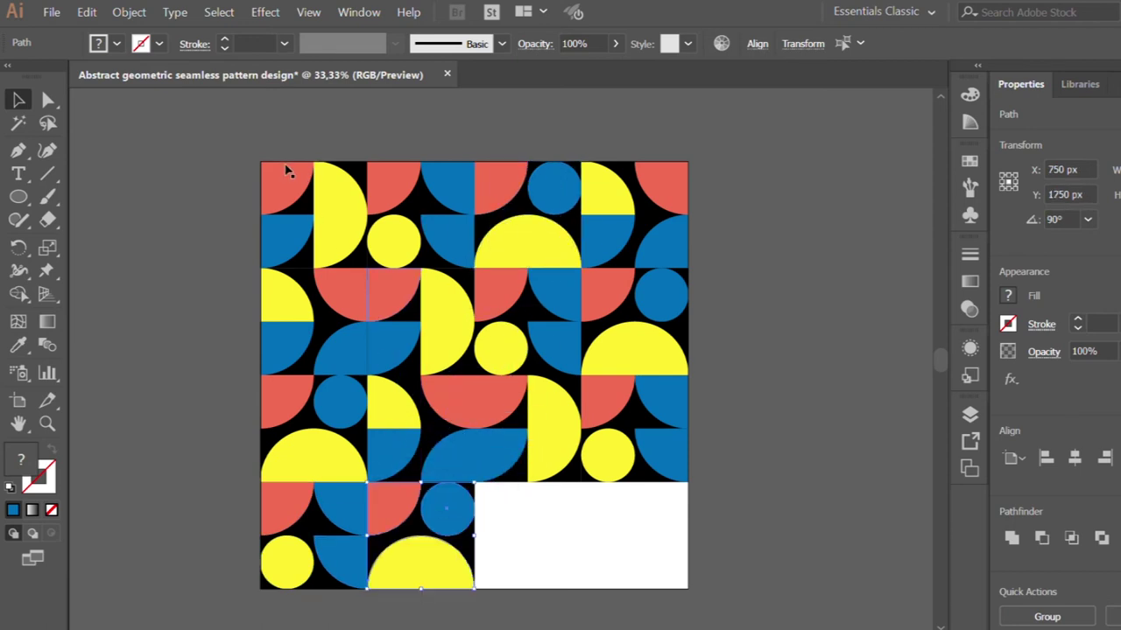
Copy the top-right tile into the fourth row and the top-left tile bottom-right
{"action": "left_click_drag", "start_coordinate": [608, 126], "coordinate": [677, 251]}
{"action": "left_click_drag", "start_coordinate": [665, 185], "coordinate": [558, 507]}
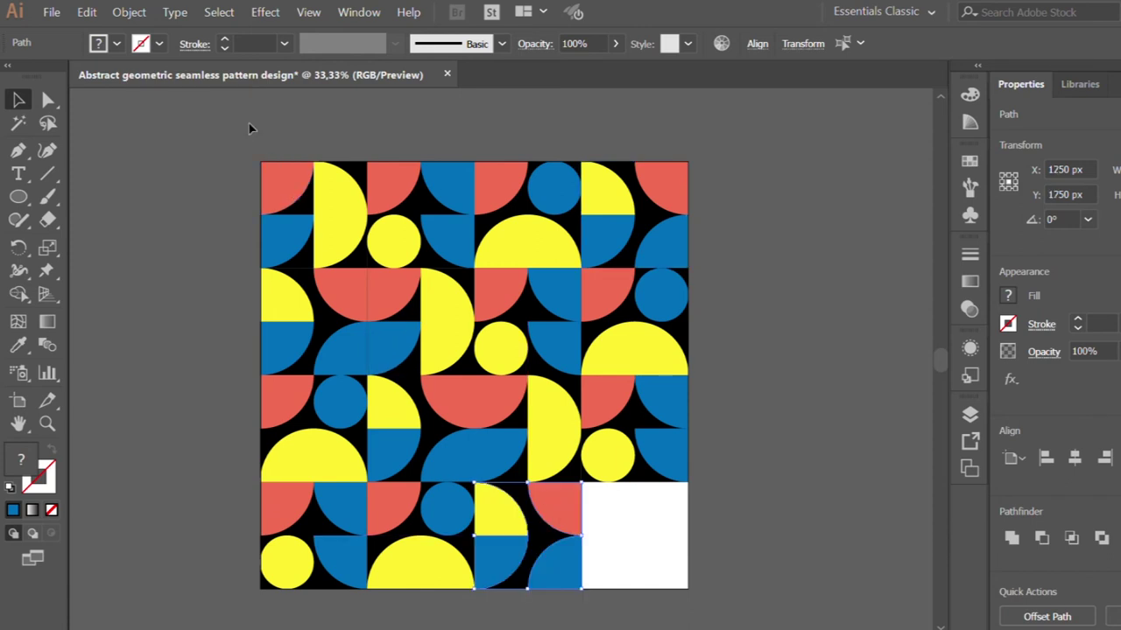
{"action": "left_click", "coordinate": [333, 244]}
{"action": "left_click_drag", "start_coordinate": [315, 205], "coordinate": [632, 525]}
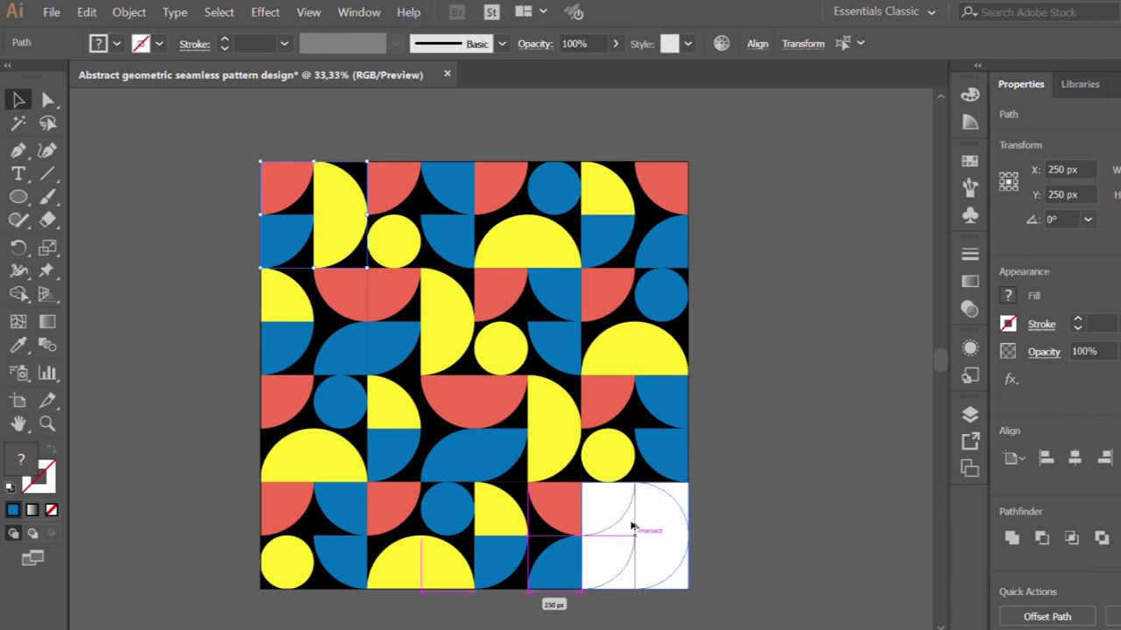
{"action": "left_click_drag", "start_coordinate": [633, 526], "coordinate": [633, 525]}
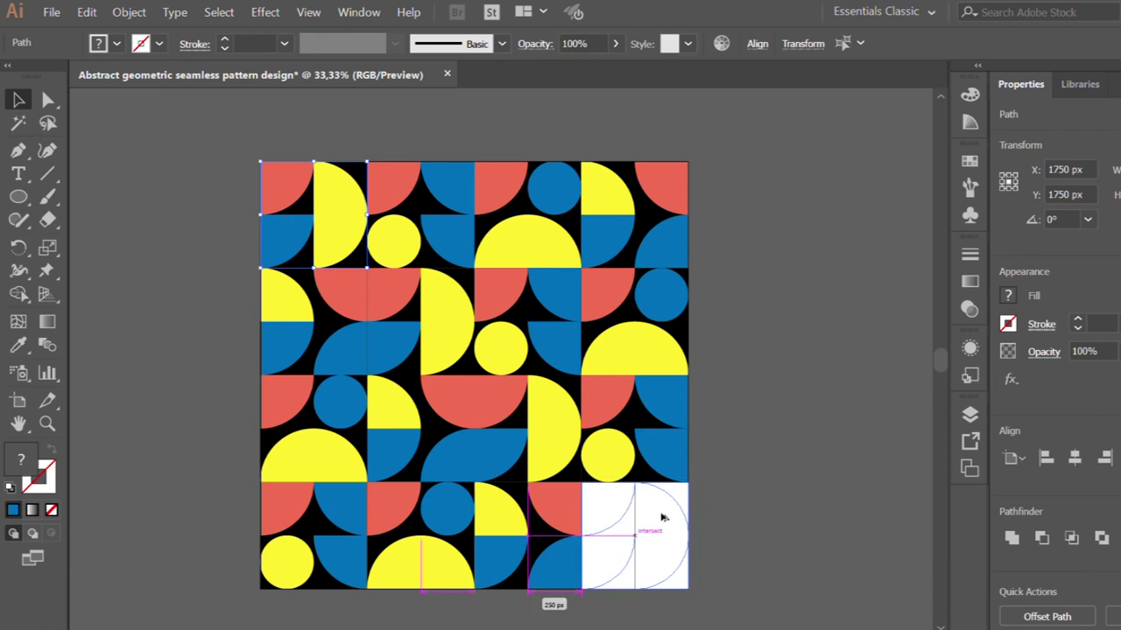
{"action": "left_click", "coordinate": [753, 497]}
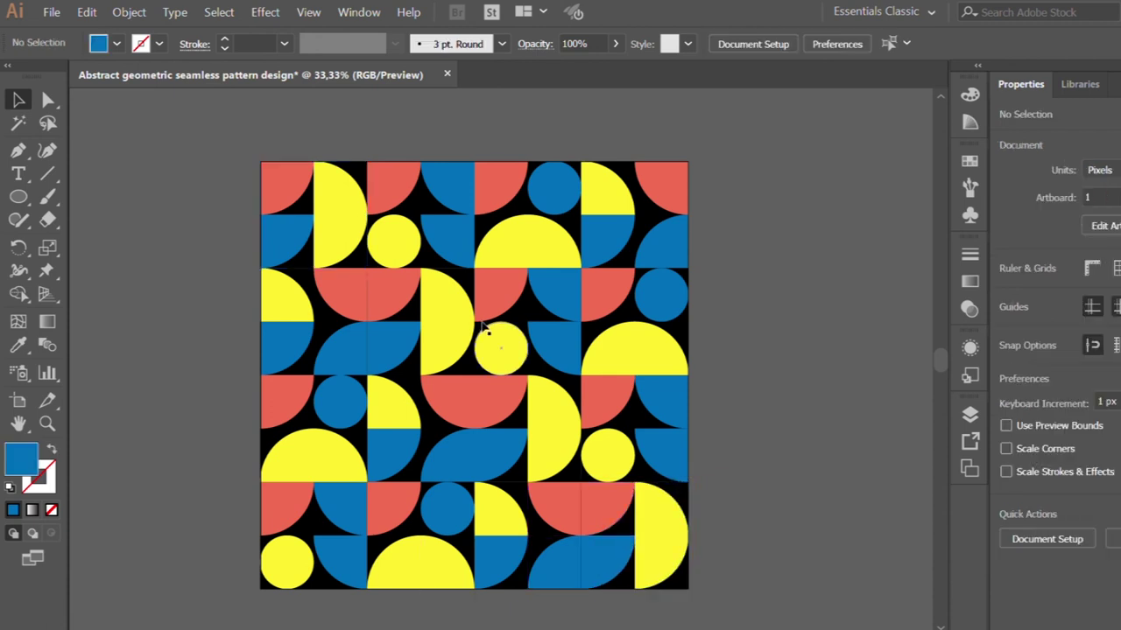
{"action": "left_click", "coordinate": [298, 262]}
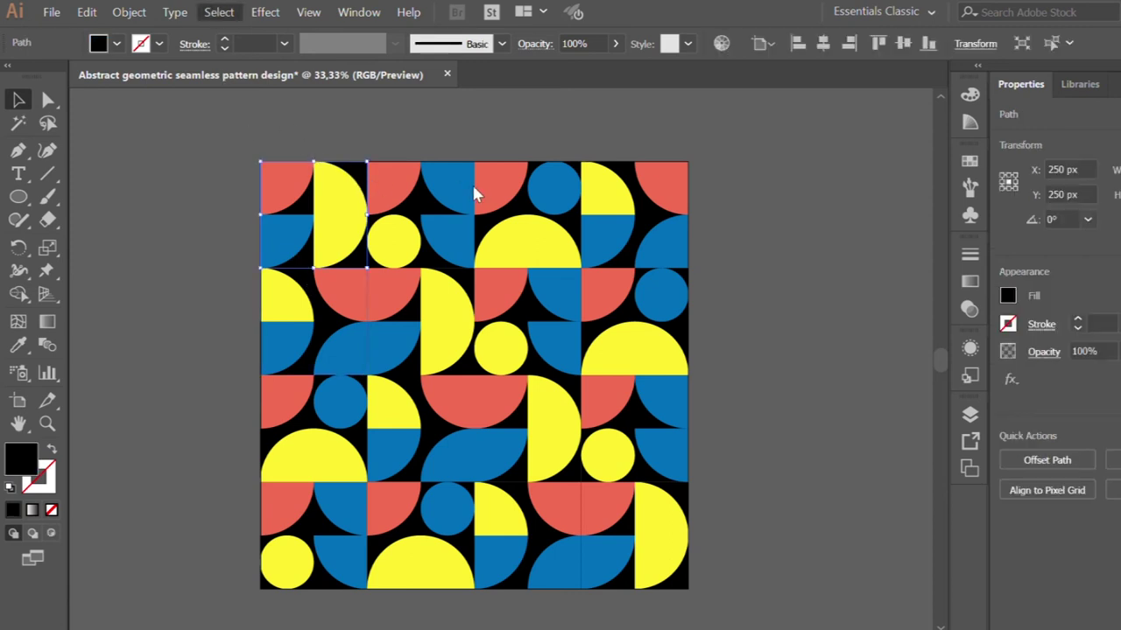
Delete all black background squares and draw a square covering the whole tile
{"action": "key", "text": "ctrl+a"}
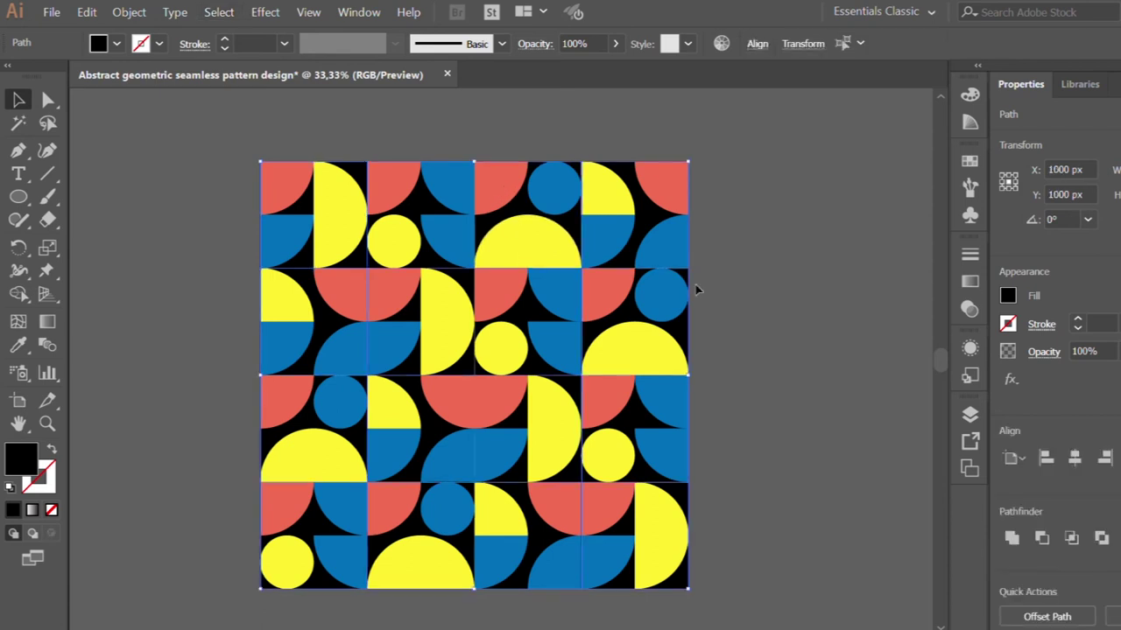
{"action": "key", "text": "ctrl+z"}
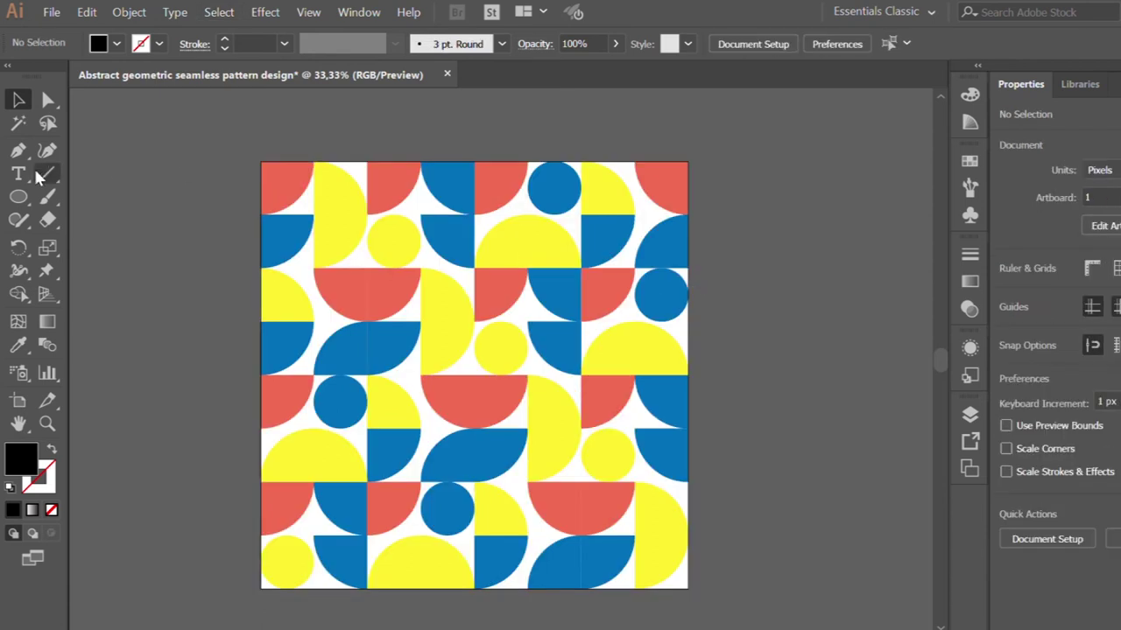
{"action": "left_click", "coordinate": [17, 191]}
{"action": "key", "text": "m"}
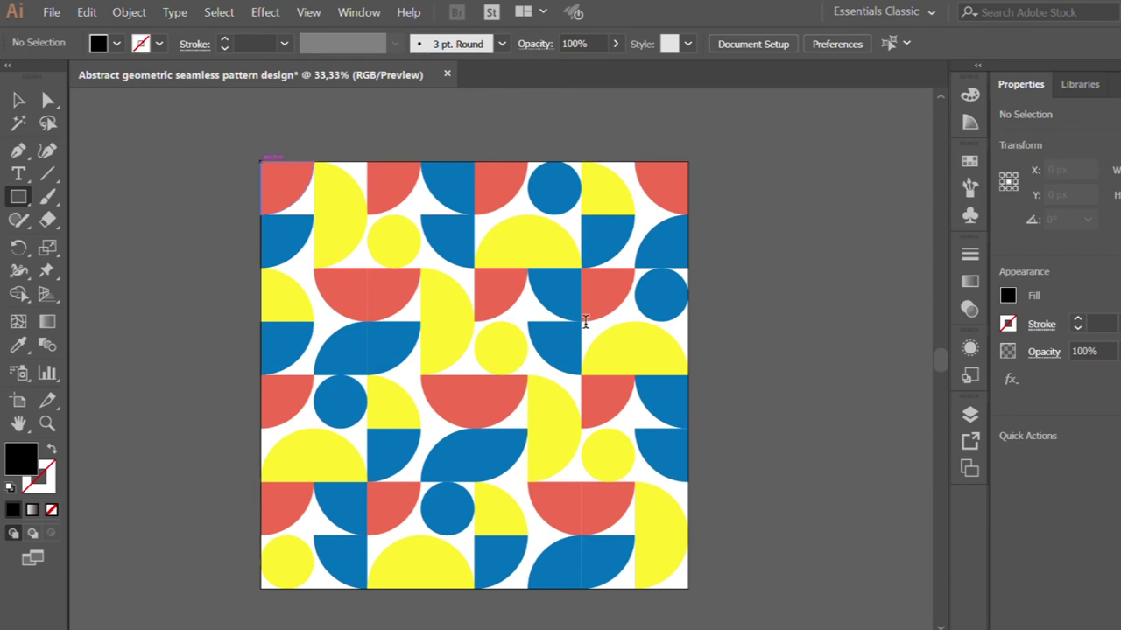
{"action": "left_click_drag", "start_coordinate": [260, 162], "coordinate": [688, 588]}
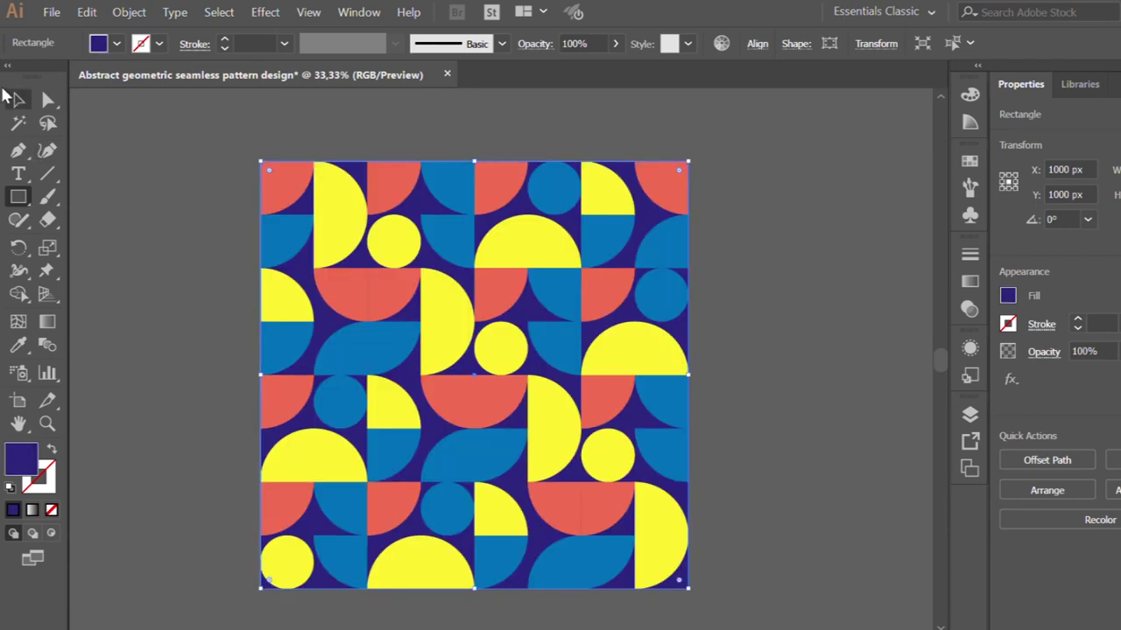
Send the dark indigo square behind the shapes, group the whole tile, and zoom out
{"action": "left_click", "coordinate": [18, 100]}
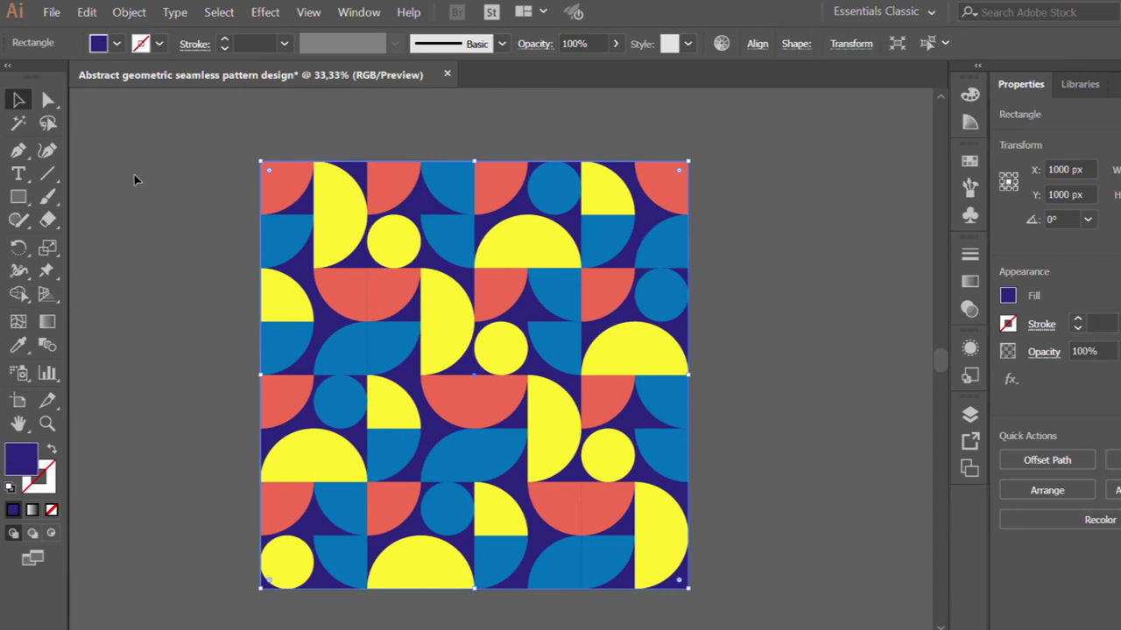
{"action": "left_click", "coordinate": [134, 178]}
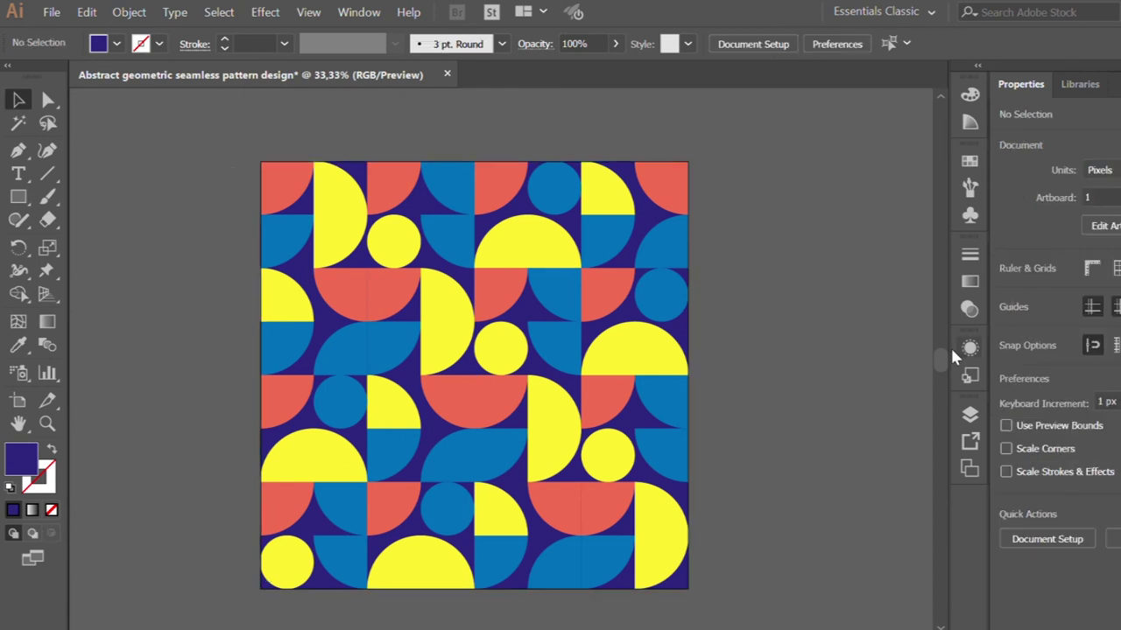
{"action": "scroll", "coordinate": [938, 349], "scroll_direction": "down", "scroll_amount": 1}
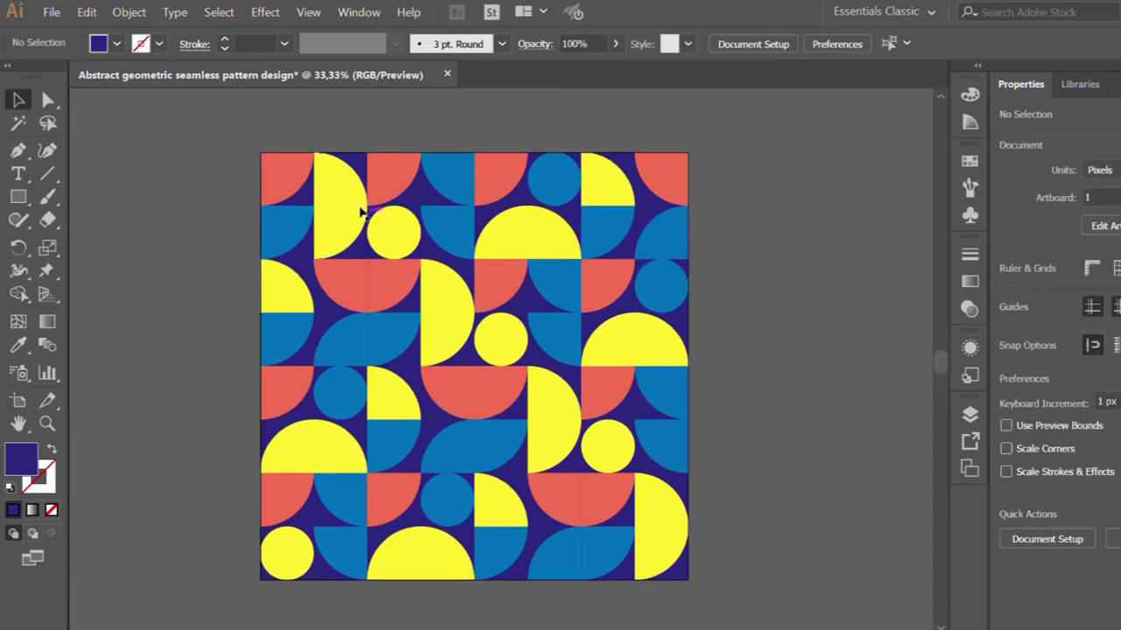
{"action": "mouse_move", "coordinate": [208, 136]}
{"action": "left_mouse_down"}
{"action": "mouse_move", "coordinate": [695, 555]}
{"action": "mouse_move", "coordinate": [733, 600]}
{"action": "left_mouse_up"}
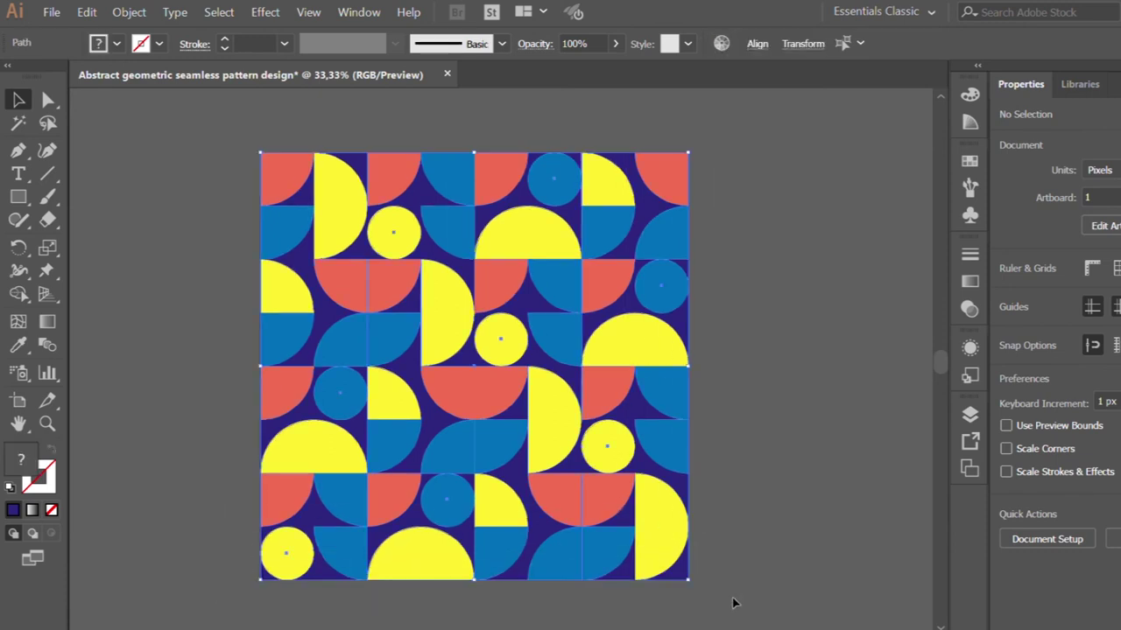
{"action": "left_click", "coordinate": [1046, 618]}
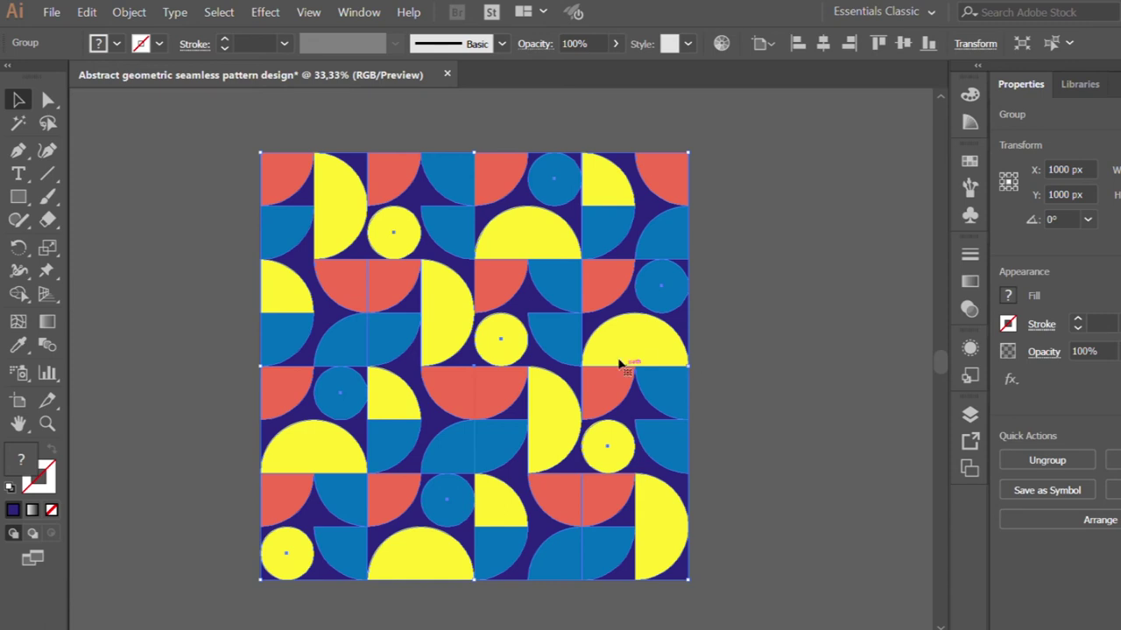
{"action": "key", "text": "ctrl+minus"}
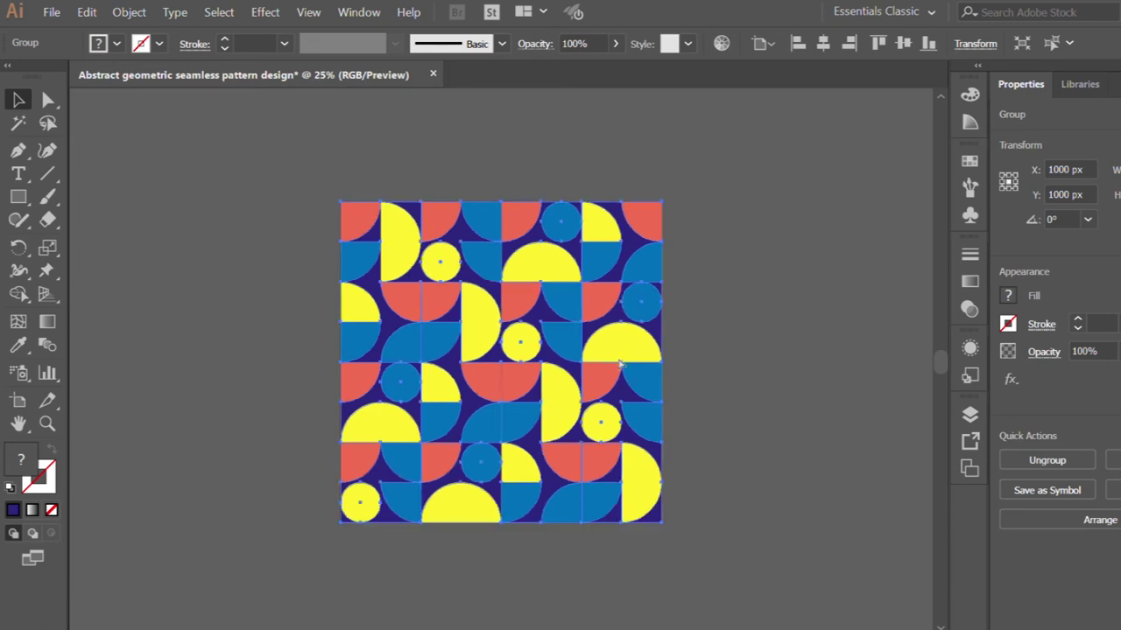
{"action": "left_click", "coordinate": [724, 376]}
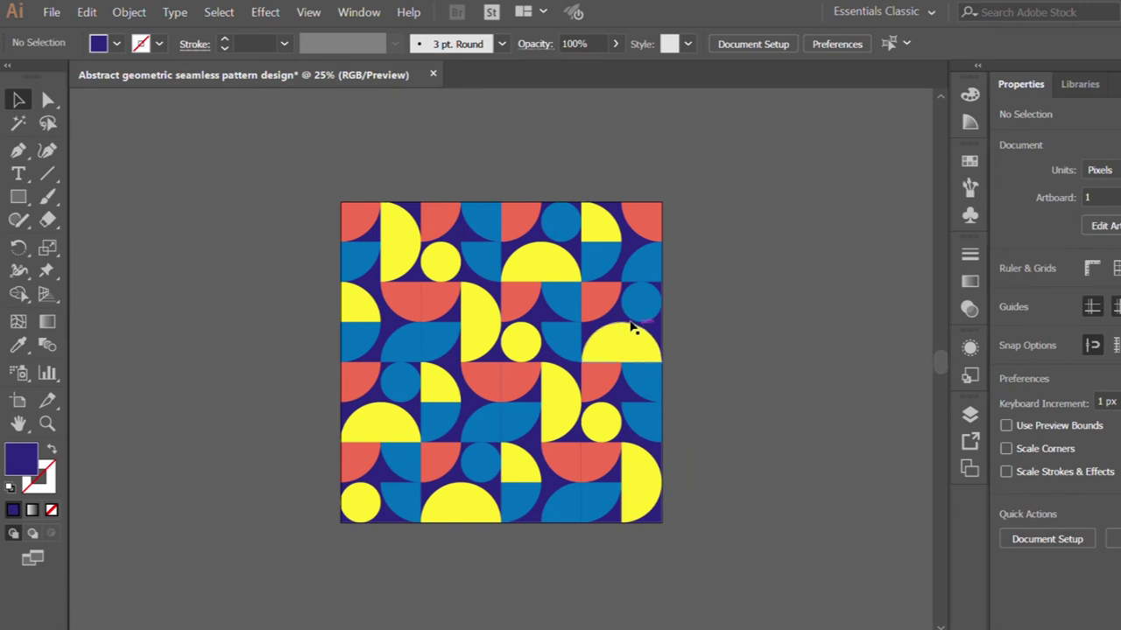
{"action": "left_click", "coordinate": [20, 198]}
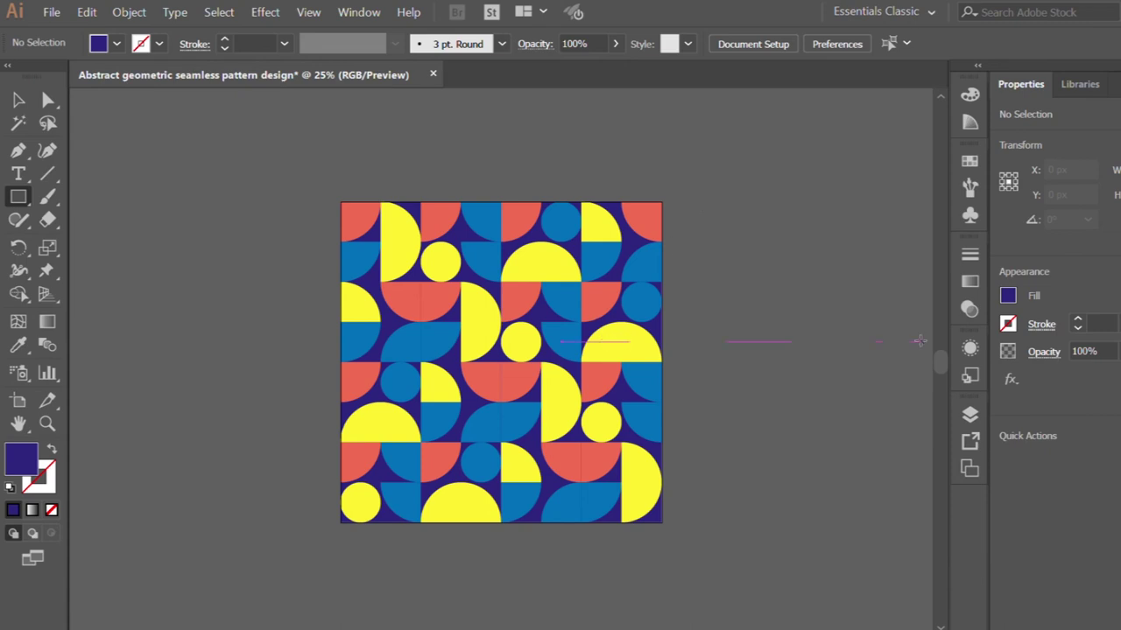
Give the wide rectangle beside the tile a white fill, then select the tile group
{"action": "key", "text": "ctrl+minus"}
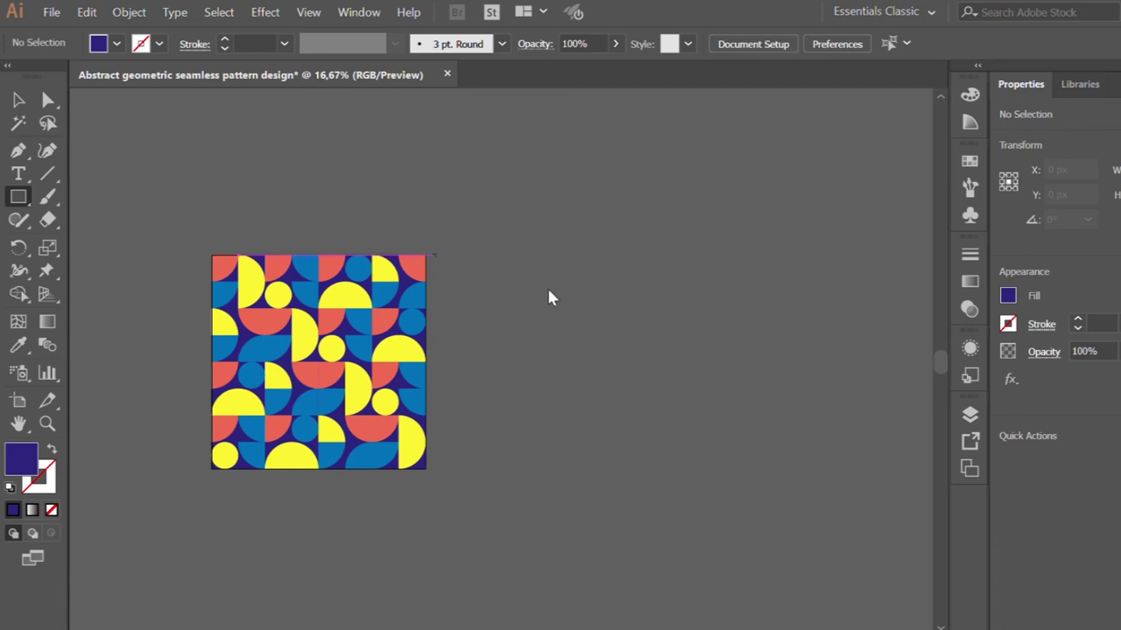
{"action": "left_click", "coordinate": [17, 99]}
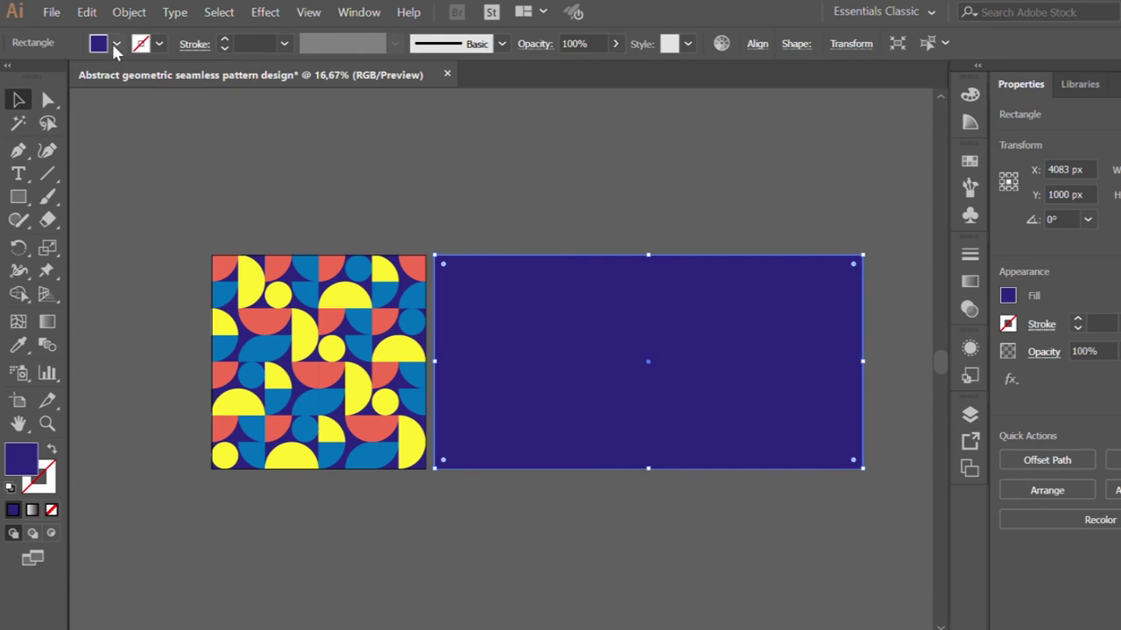
{"action": "key", "text": "ctrl+z"}
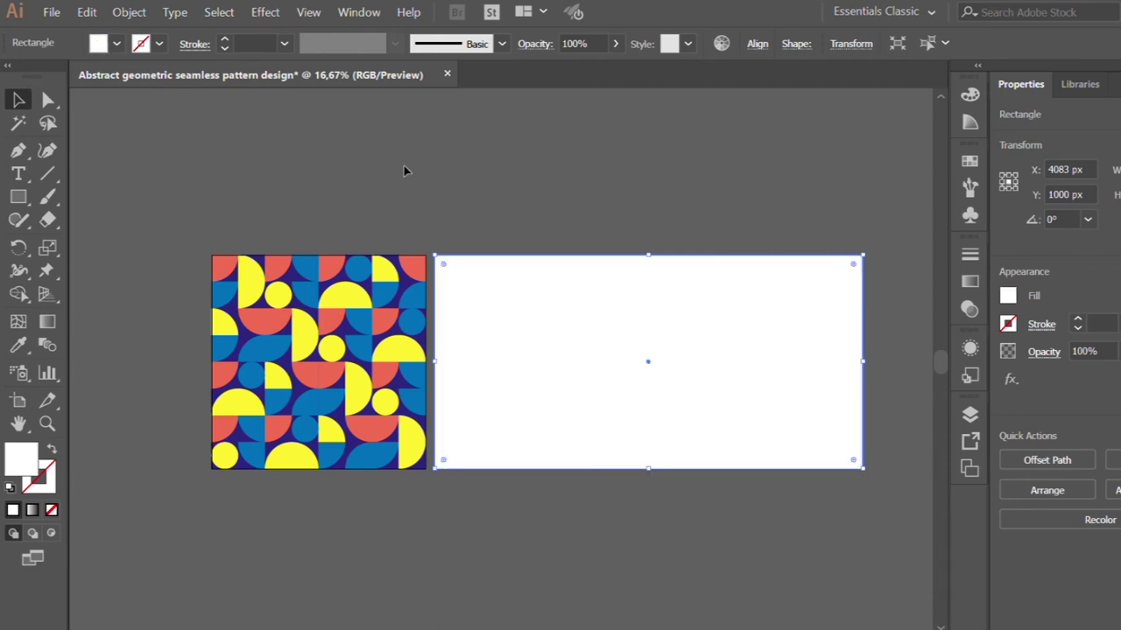
{"action": "left_click", "coordinate": [392, 300]}
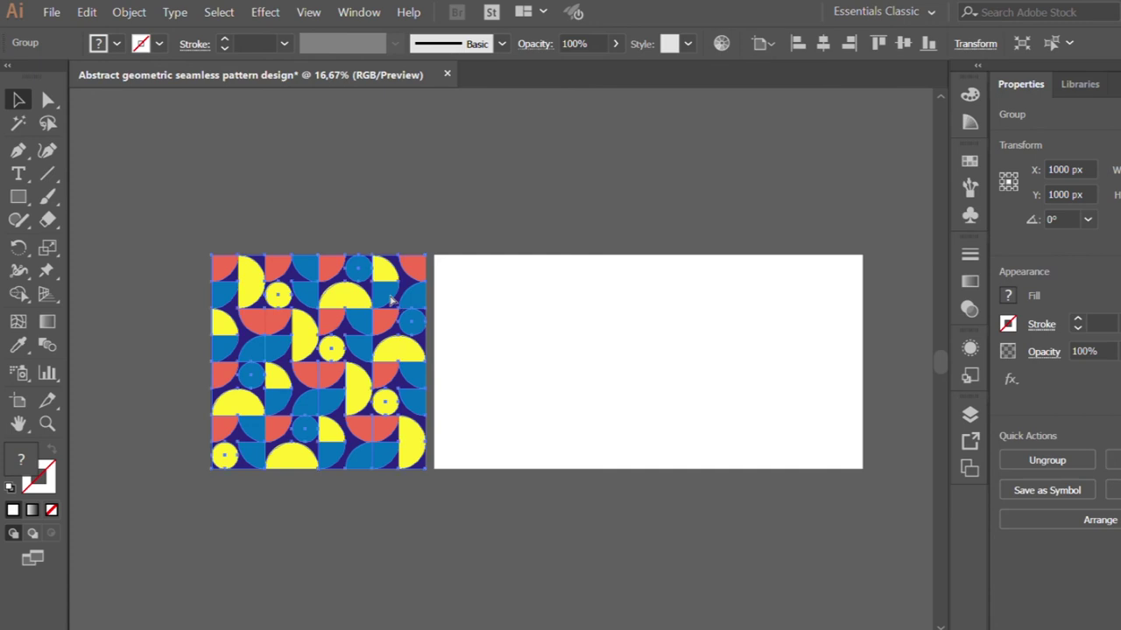
Fill the wide white rectangle with a sample blob pattern swatch and open that swatch for editing
{"action": "left_click", "coordinate": [570, 306]}
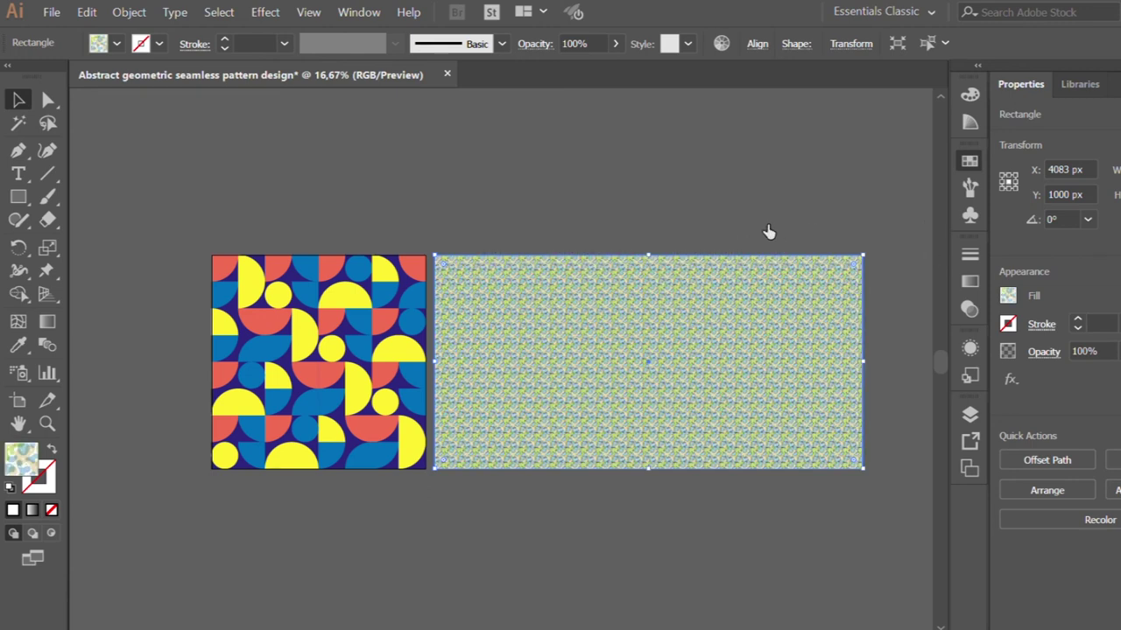
{"action": "double_click", "coordinate": [837, 265]}
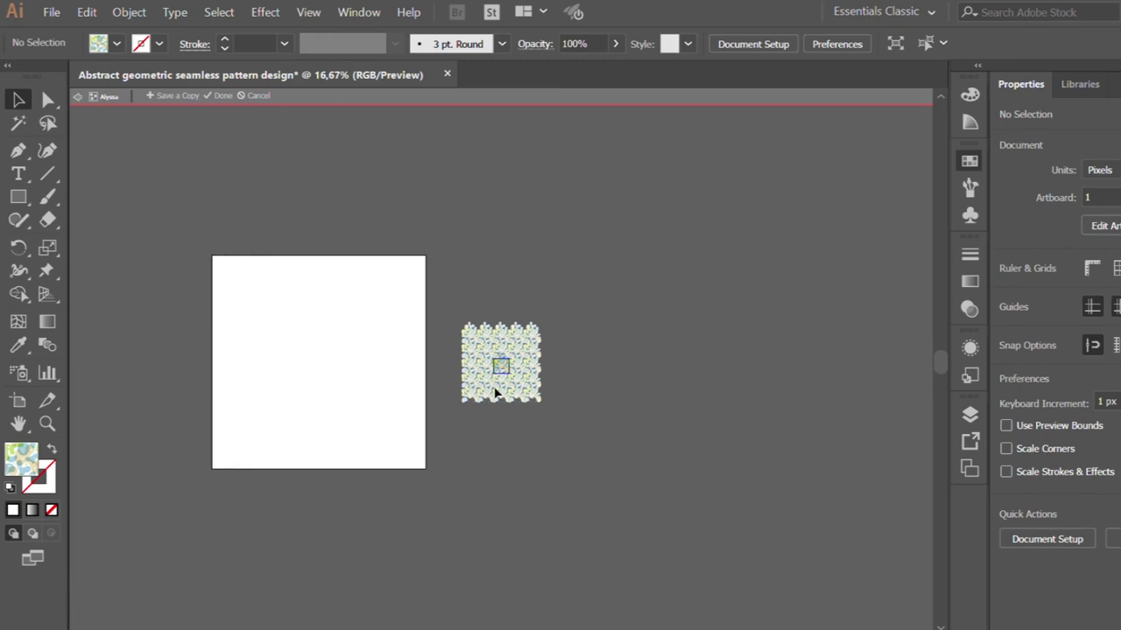
Clear the sample blob artwork out of the pattern editor
{"action": "scroll", "coordinate": [494, 393], "scroll_direction": "up", "scroll_amount": 1}
{"action": "scroll", "coordinate": [495, 392], "scroll_direction": "up", "scroll_amount": 1}
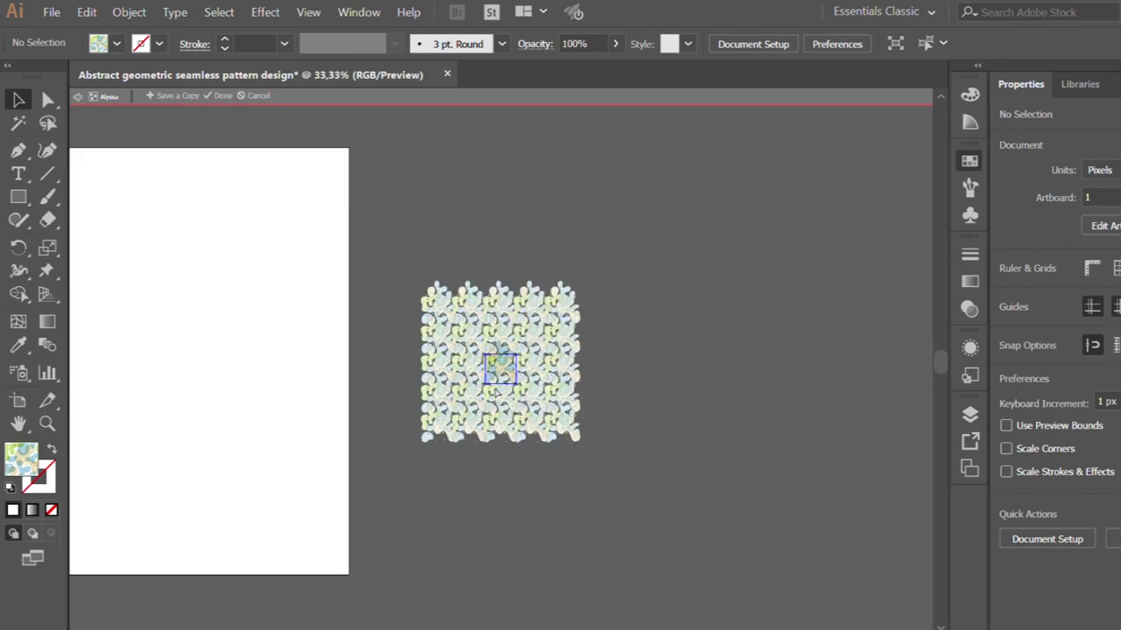
{"action": "scroll", "coordinate": [495, 392], "scroll_direction": "up", "scroll_amount": 3}
{"action": "left_click_drag", "start_coordinate": [429, 326], "coordinate": [558, 420]}
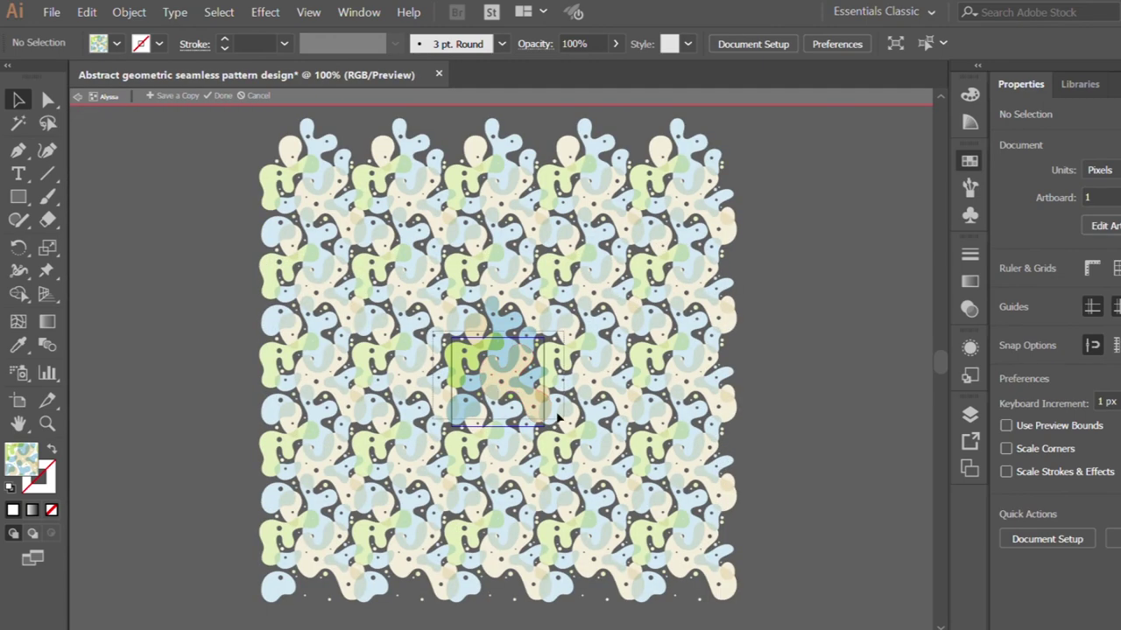
{"action": "key", "text": "Delete"}
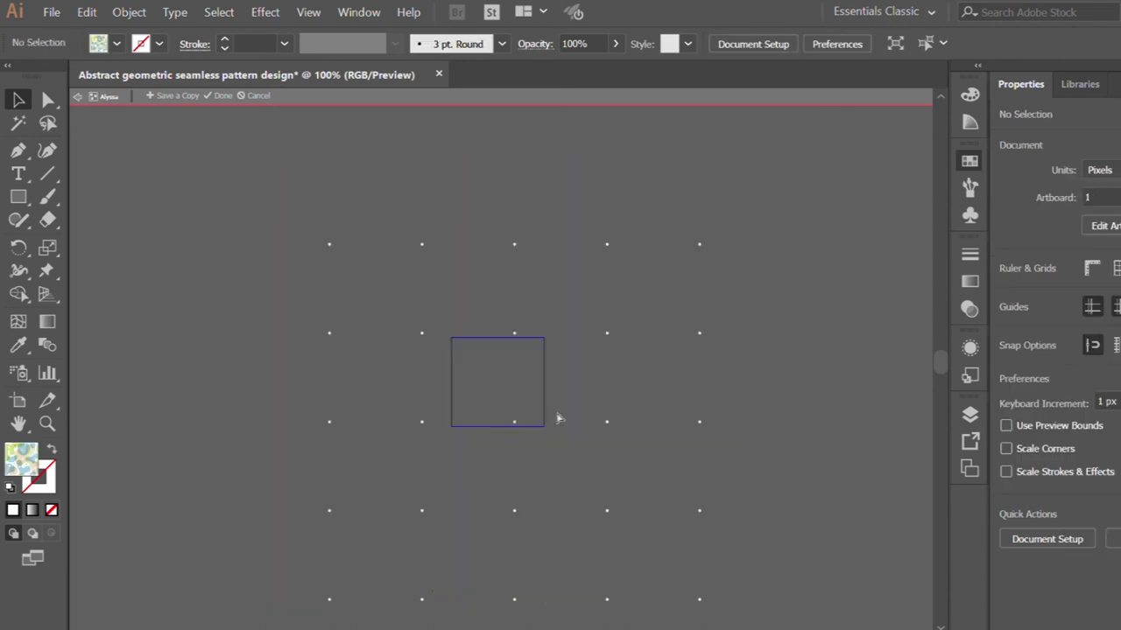
{"action": "key", "text": "ctrl+f"}
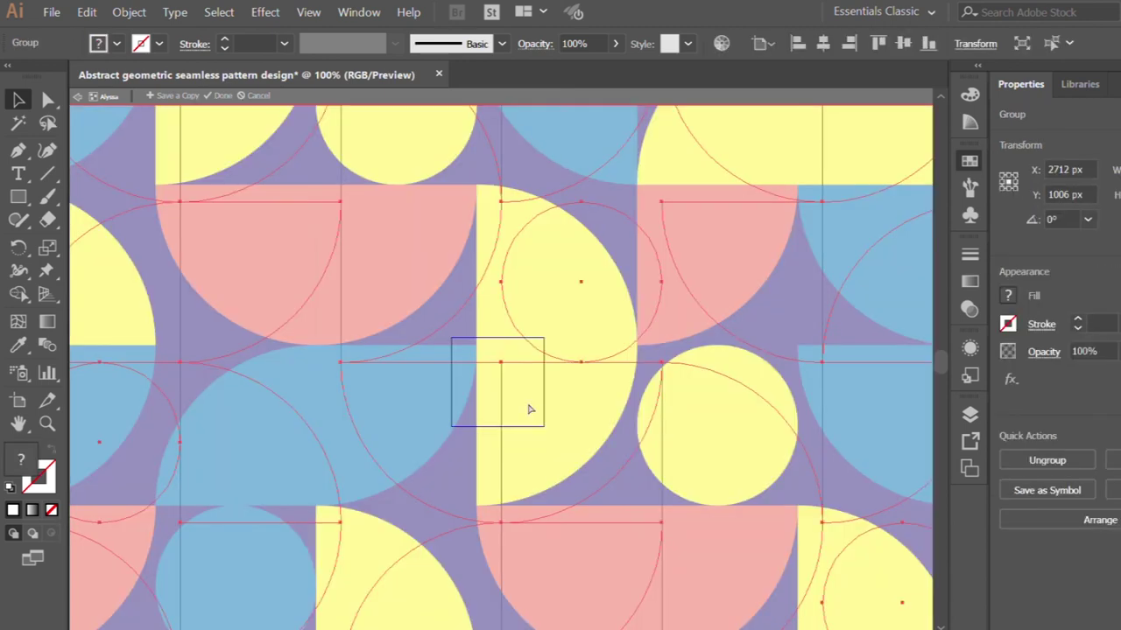
{"action": "key", "text": "Delete"}
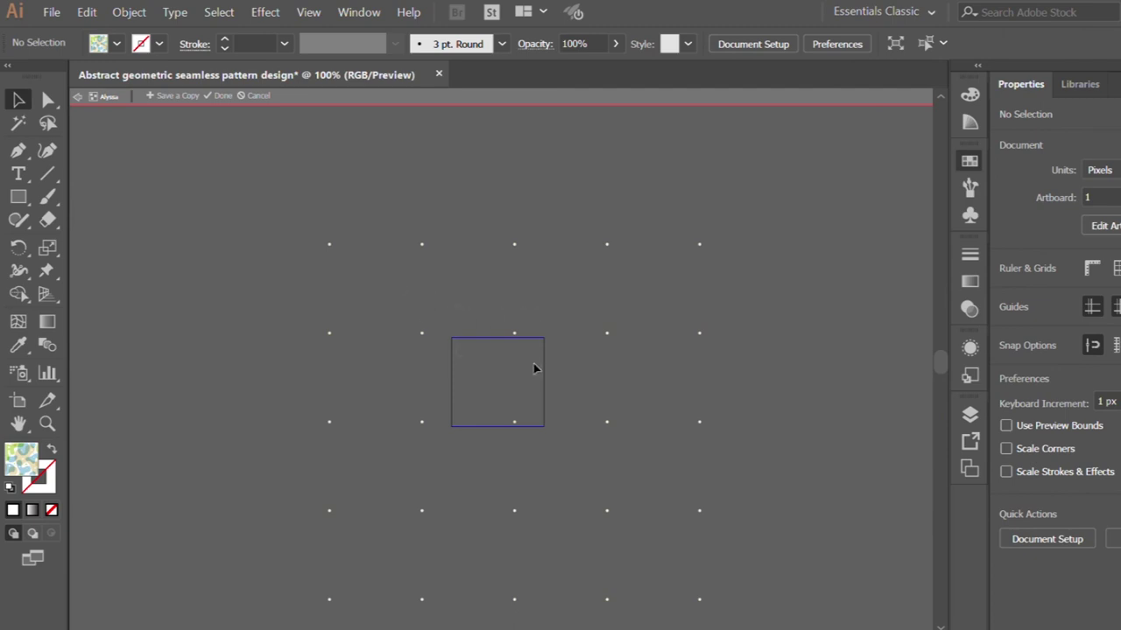
Remove the leftover dots, paste in the geometric tile, and shrink the pattern tile to 250 px
{"action": "left_click_drag", "start_coordinate": [476, 395], "coordinate": [529, 457]}
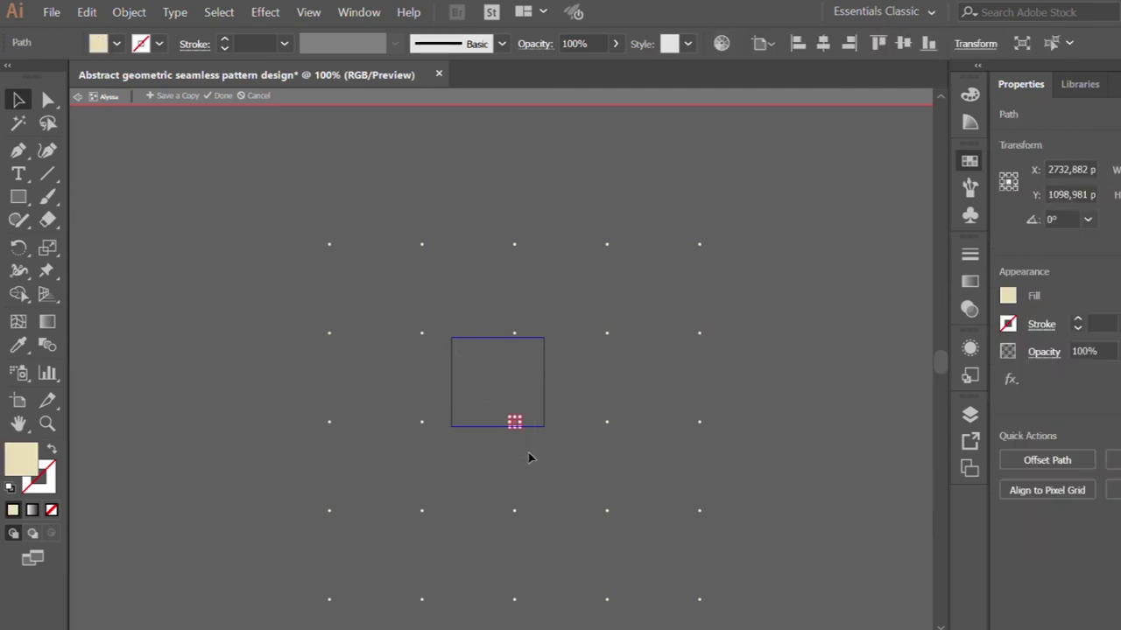
{"action": "key", "text": "Delete"}
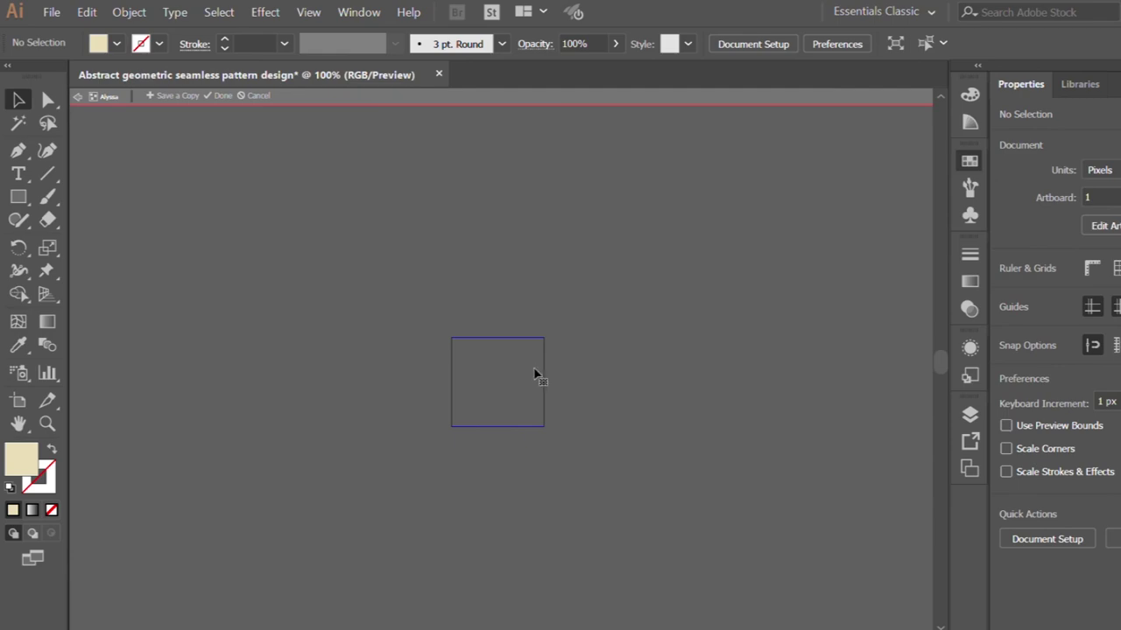
{"action": "key", "text": "ctrl+v"}
{"action": "key", "text": "ctrl+minus"}
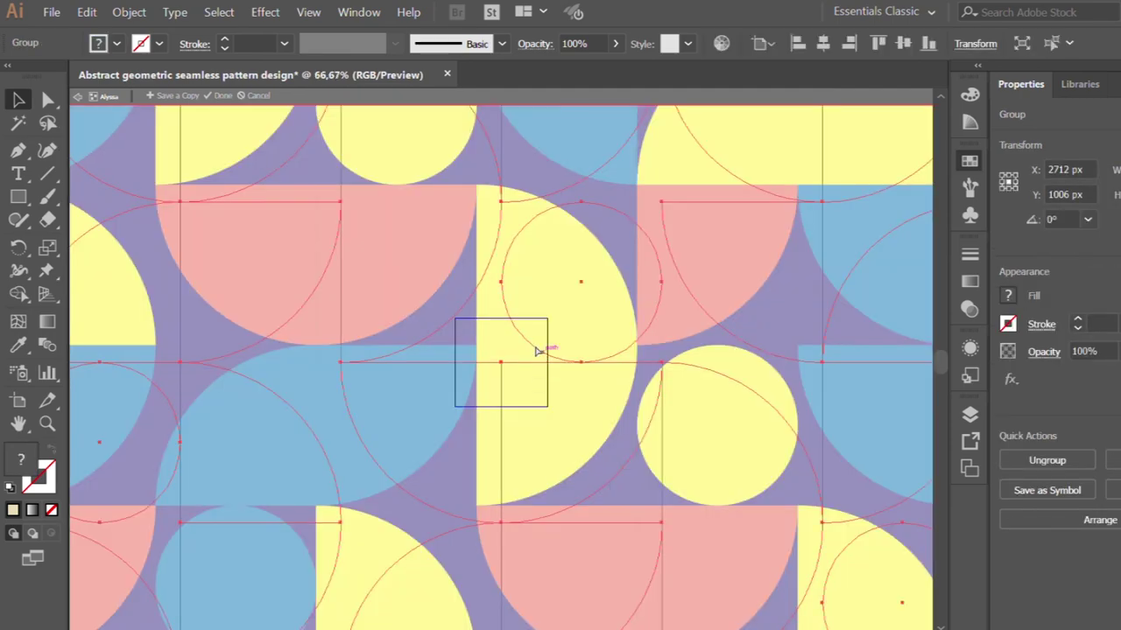
{"action": "key", "text": "ctrl+minus"}
{"action": "key", "text": "ctrl+minus"}
{"action": "key", "text": "ctrl+minus"}
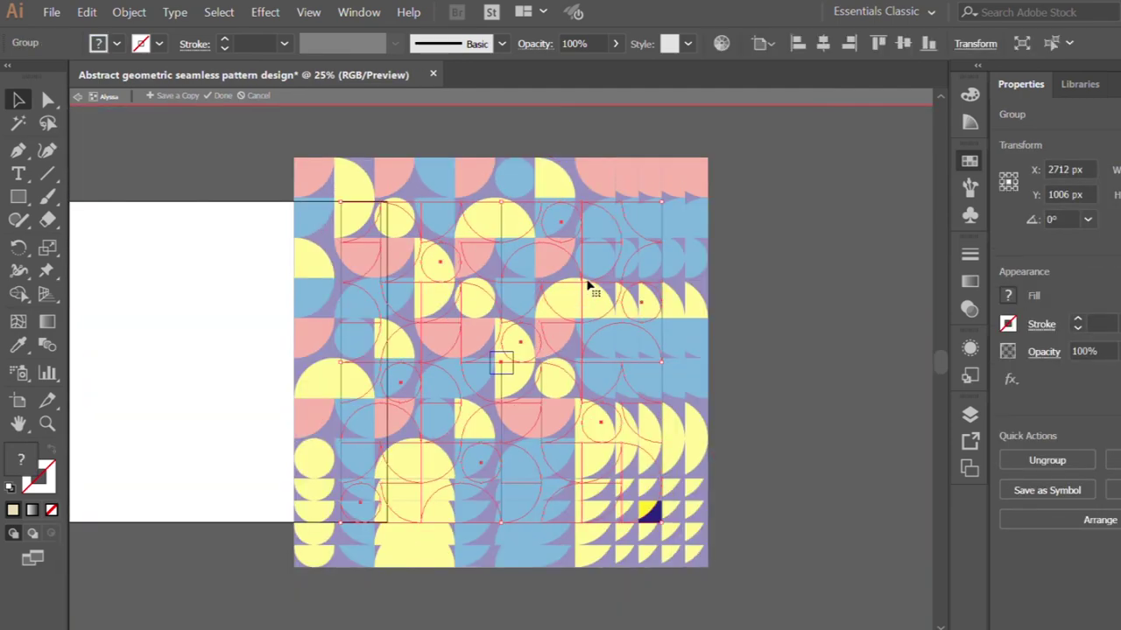
{"action": "left_click_drag", "start_coordinate": [661, 204], "coordinate": [537, 339]}
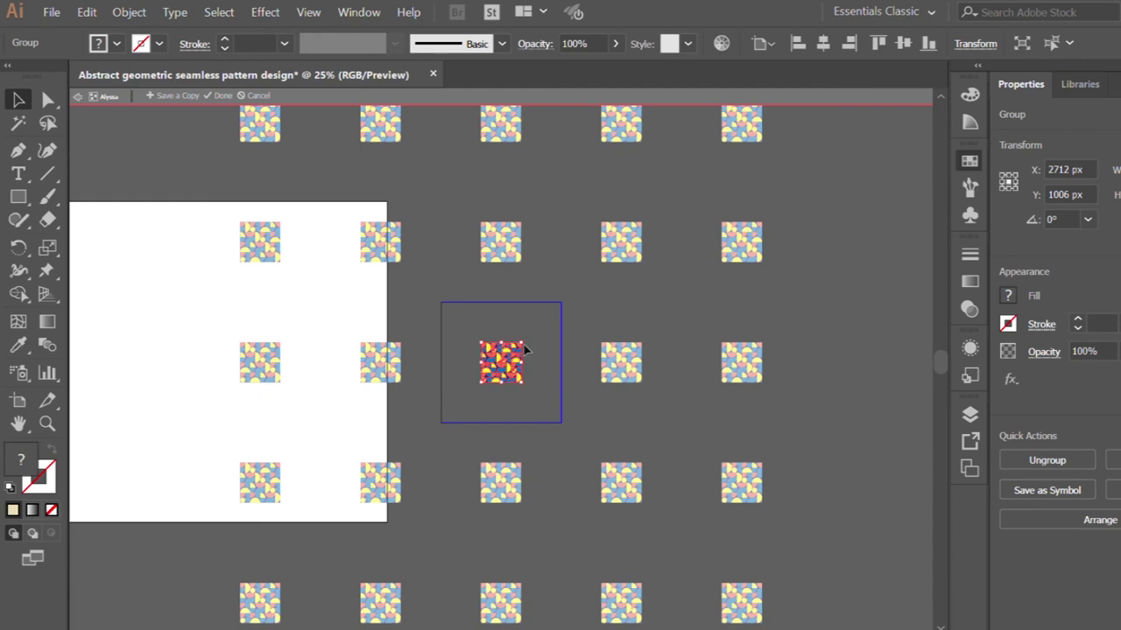
Resize the pattern tile boundary to 750 x 750 px so the repeats meet without gaps
{"action": "left_click_drag", "start_coordinate": [522, 383], "coordinate": [563, 425]}
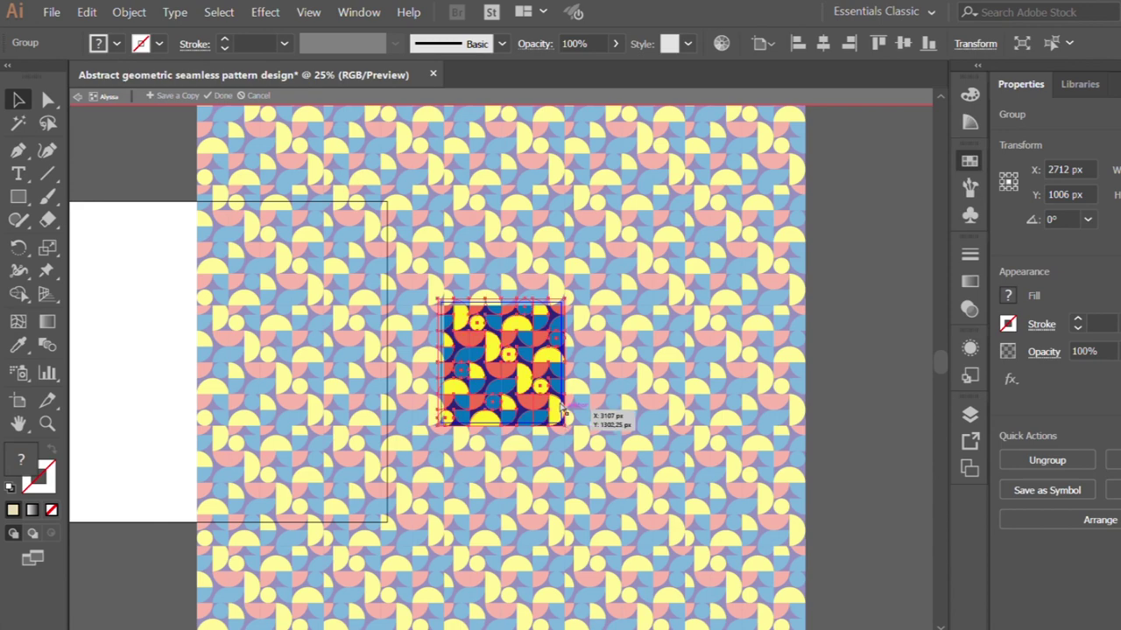
{"action": "key", "text": "ctrl+plus"}
{"action": "key", "text": "ctrl+plus"}
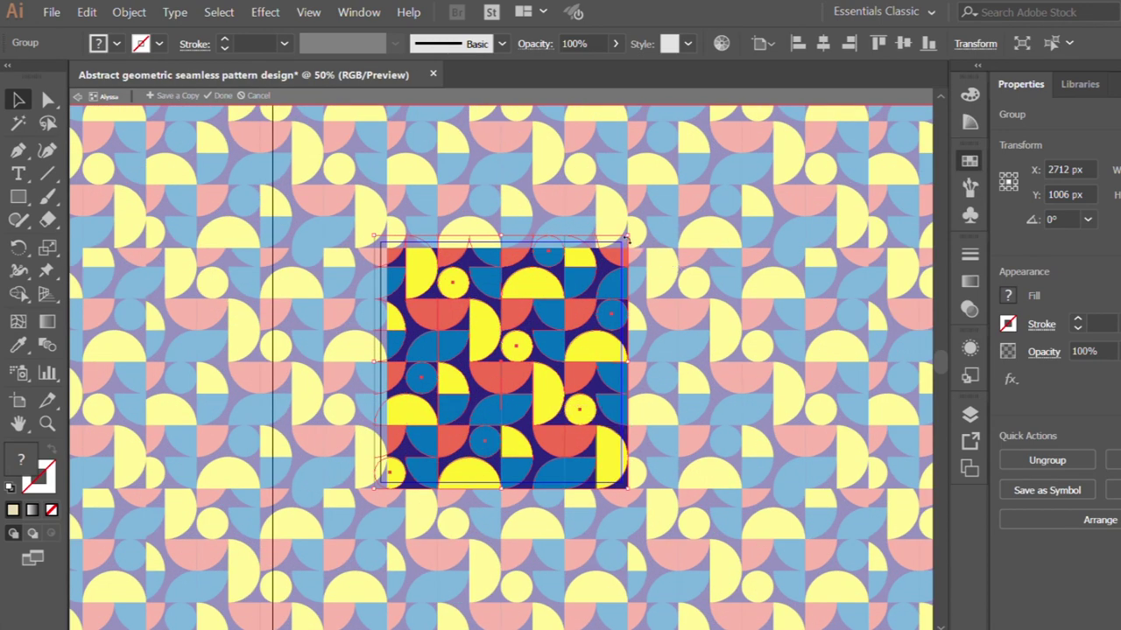
{"action": "left_click_drag", "start_coordinate": [626, 236], "coordinate": [622, 242]}
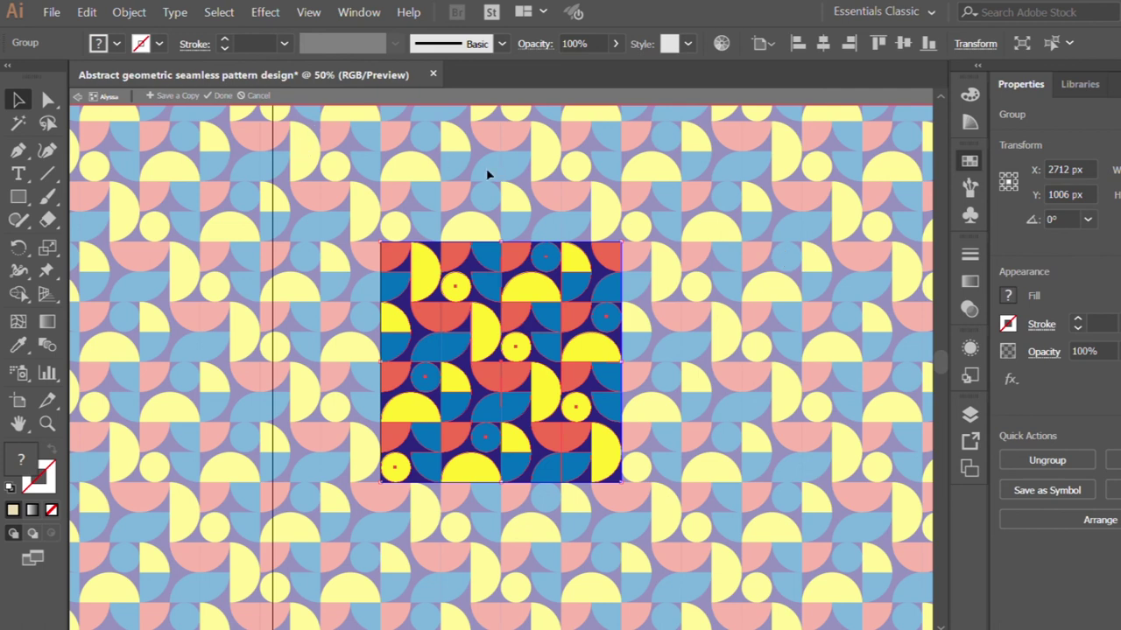
Finish pattern editing and check the wide rectangle now shows the seamless geometric pattern fill
{"action": "left_click", "coordinate": [215, 95]}
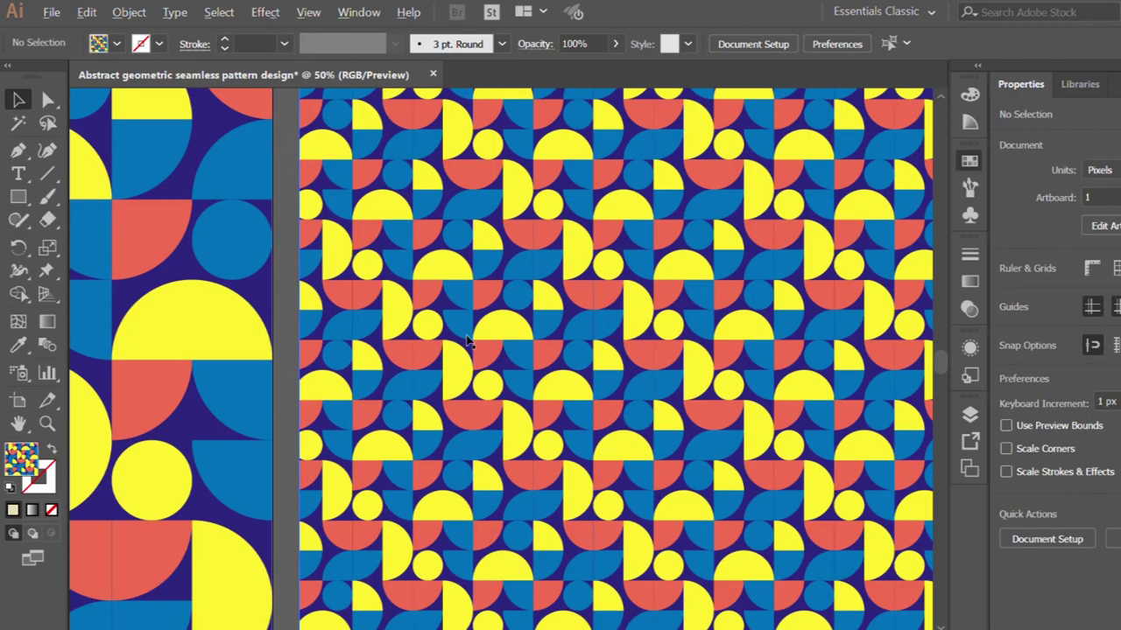
{"action": "left_click", "coordinate": [468, 339]}
{"action": "key", "text": "ctrl+minus"}
{"action": "key", "text": "ctrl+minus"}
{"action": "key", "text": "ctrl+minus"}
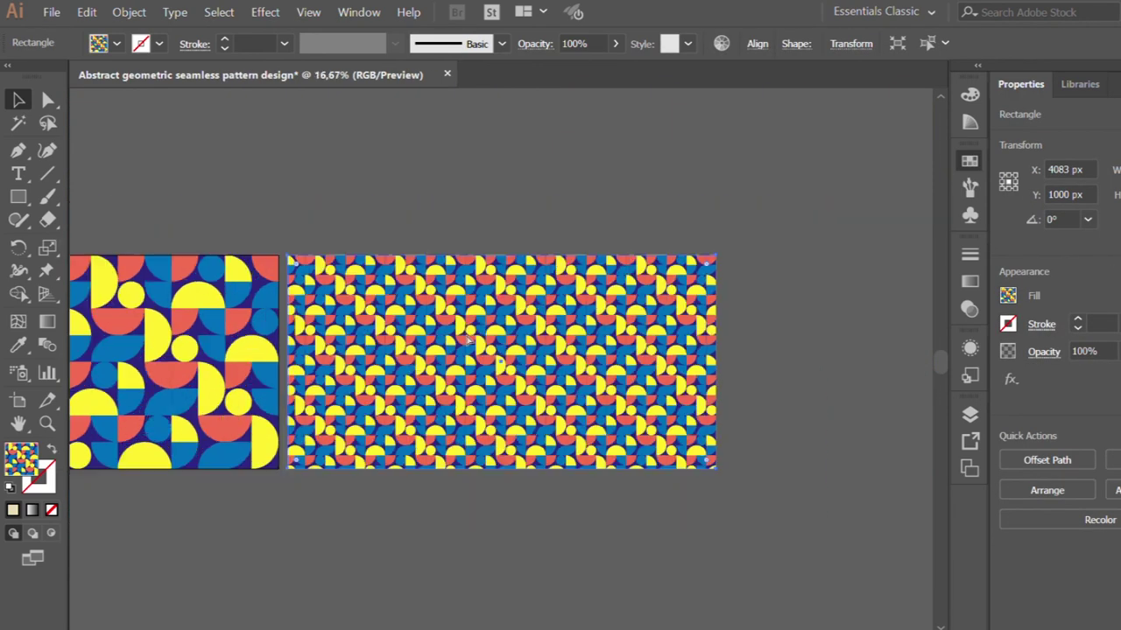
{"action": "key", "text": "ctrl+shift+b"}
{"action": "key", "text": "ctrl+minus"}
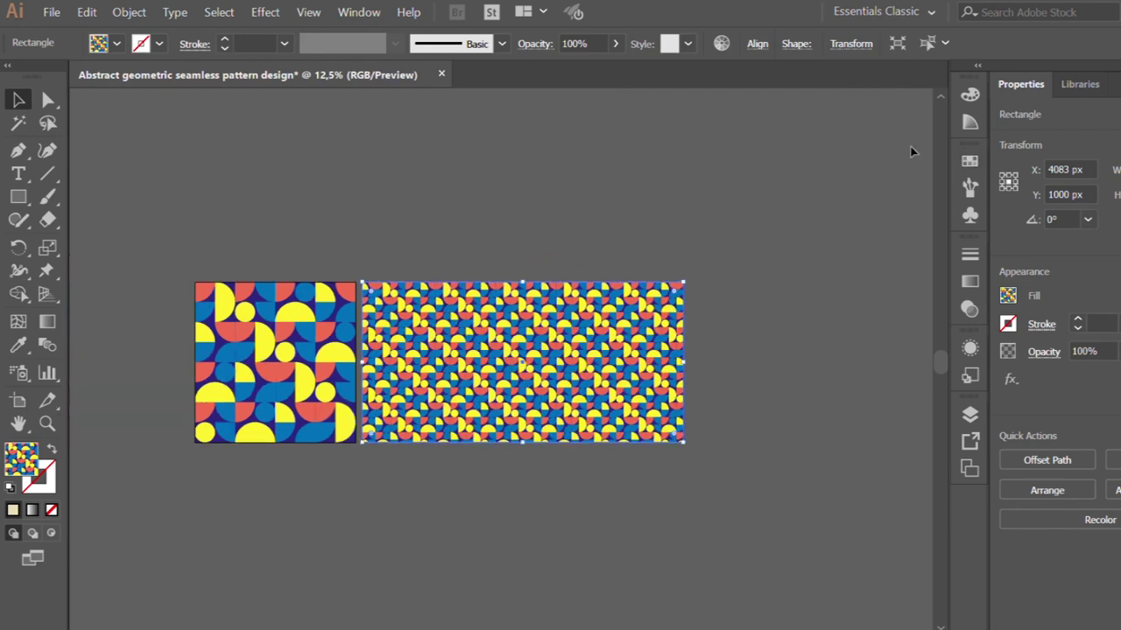
{"action": "left_click_drag", "start_coordinate": [935, 353], "coordinate": [936, 385]}
{"action": "left_click", "coordinate": [18, 196]}
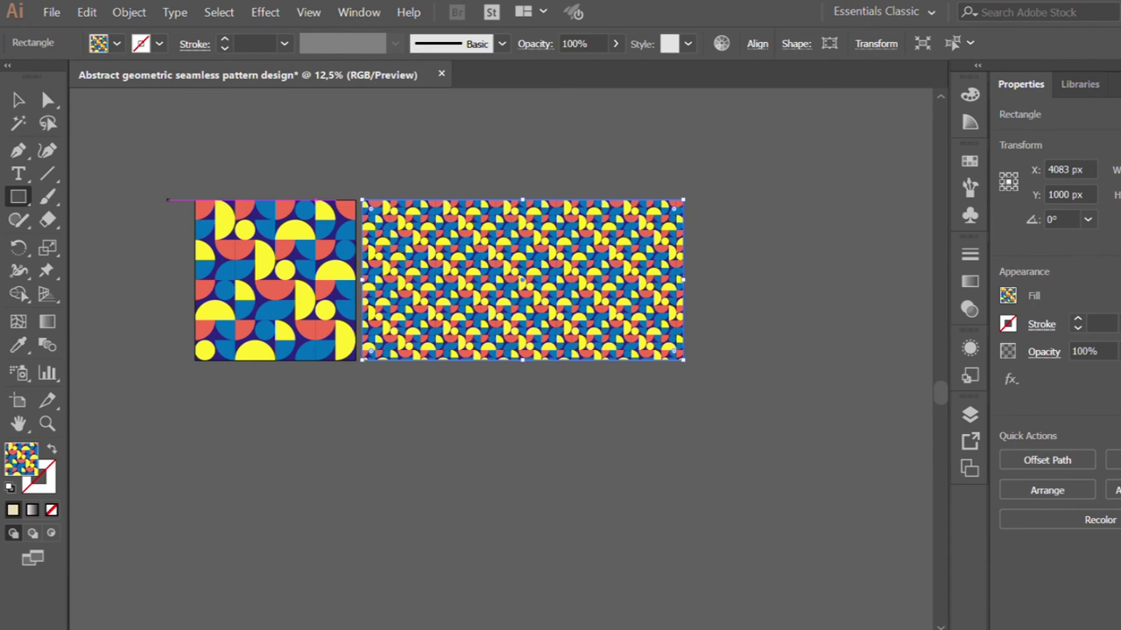
Draw a tall pattern-filled rectangle and move it to the left of the tile
{"action": "left_click_drag", "start_coordinate": [167, 201], "coordinate": [330, 440]}
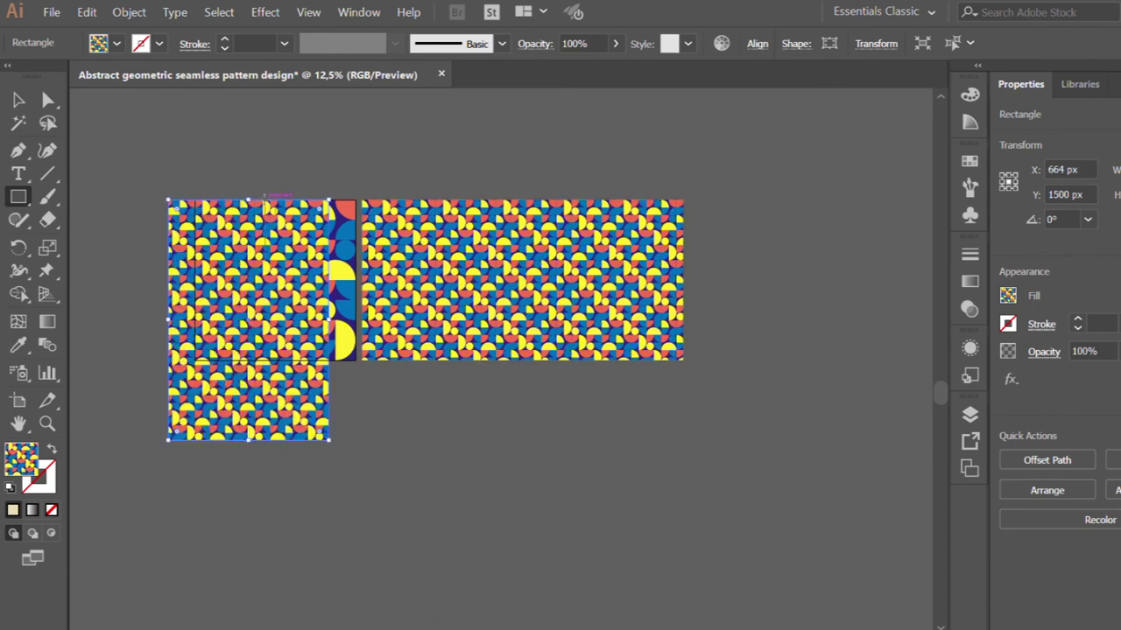
{"action": "key", "text": "v"}
{"action": "mouse_move", "coordinate": [219, 235]}
{"action": "left_mouse_down"}
{"action": "mouse_move", "coordinate": [109, 222]}
{"action": "mouse_move", "coordinate": [114, 234]}
{"action": "left_mouse_up"}
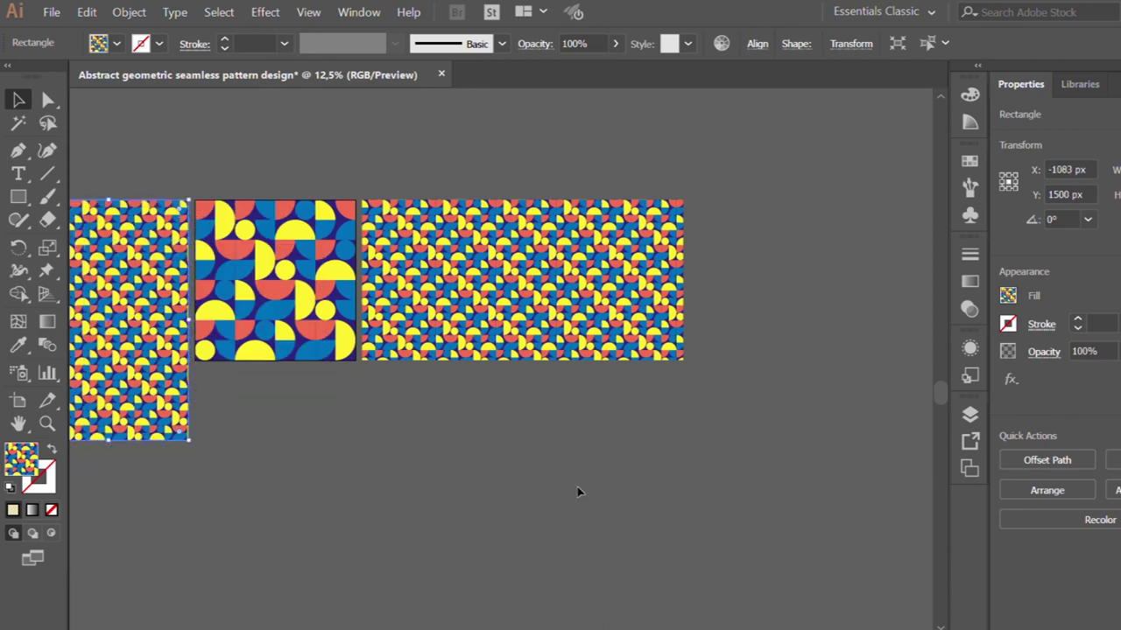
{"action": "left_click_drag", "start_coordinate": [785, 599], "coordinate": [923, 598]}
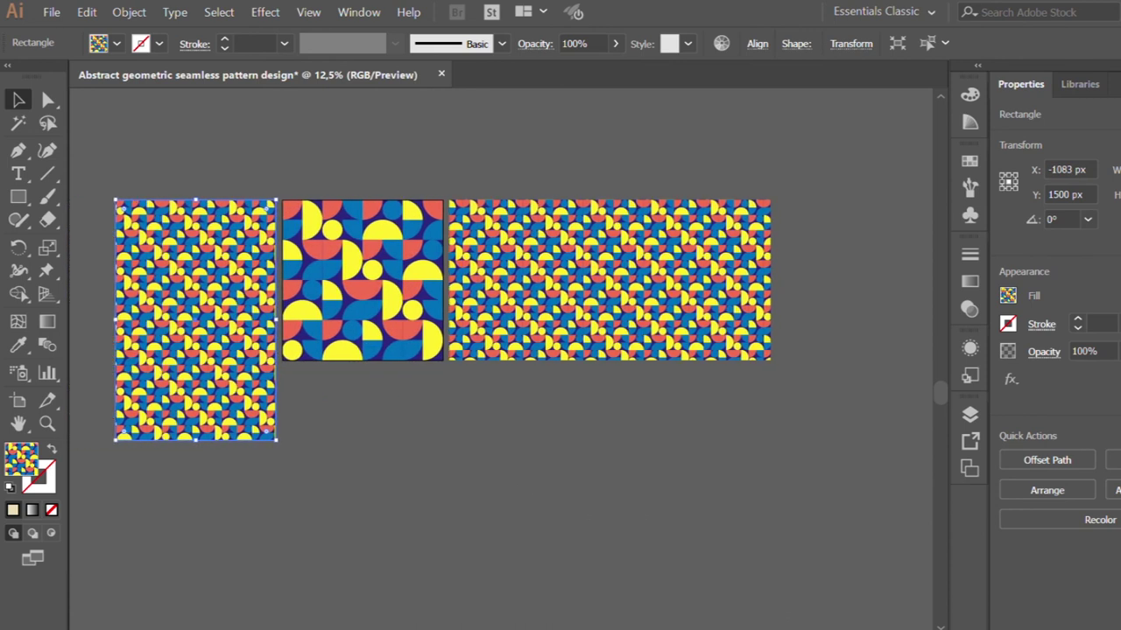
{"action": "left_click", "coordinate": [590, 552]}
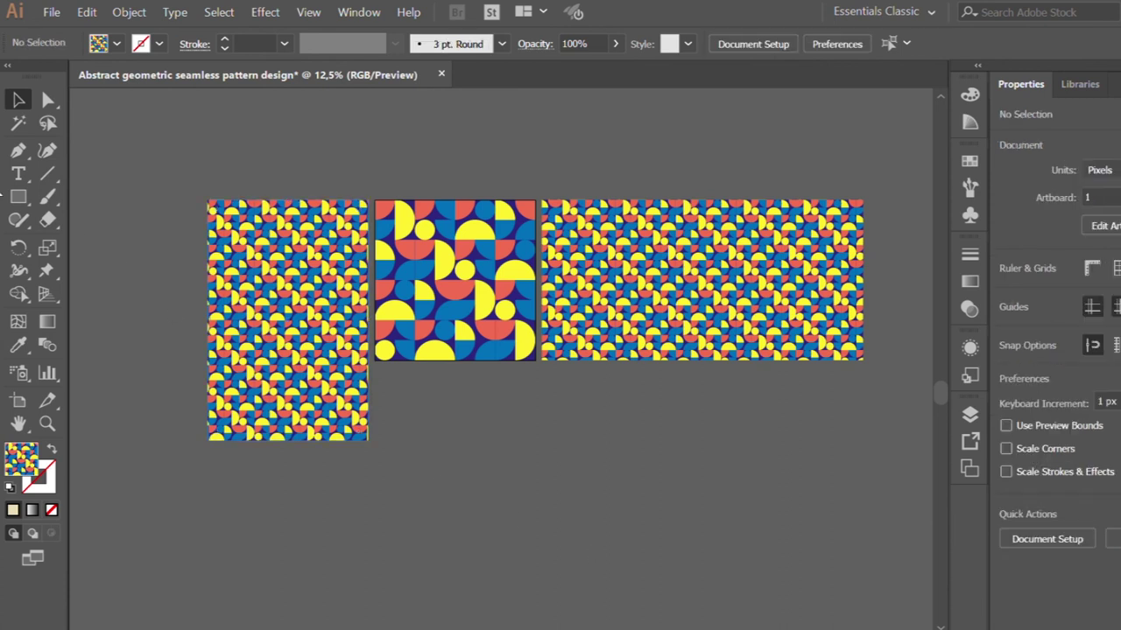
{"action": "key", "text": "m"}
{"action": "key", "text": "l"}
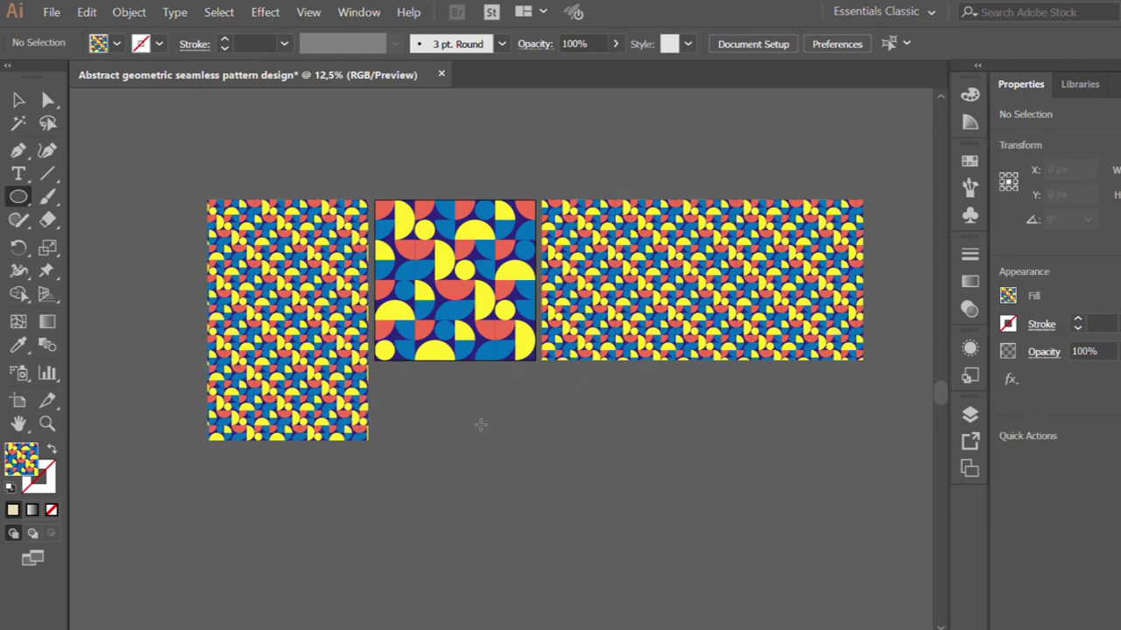
Draw a pattern-filled circle and nudge it into place under the tile
{"action": "left_click_drag", "start_coordinate": [462, 452], "coordinate": [541, 522]}
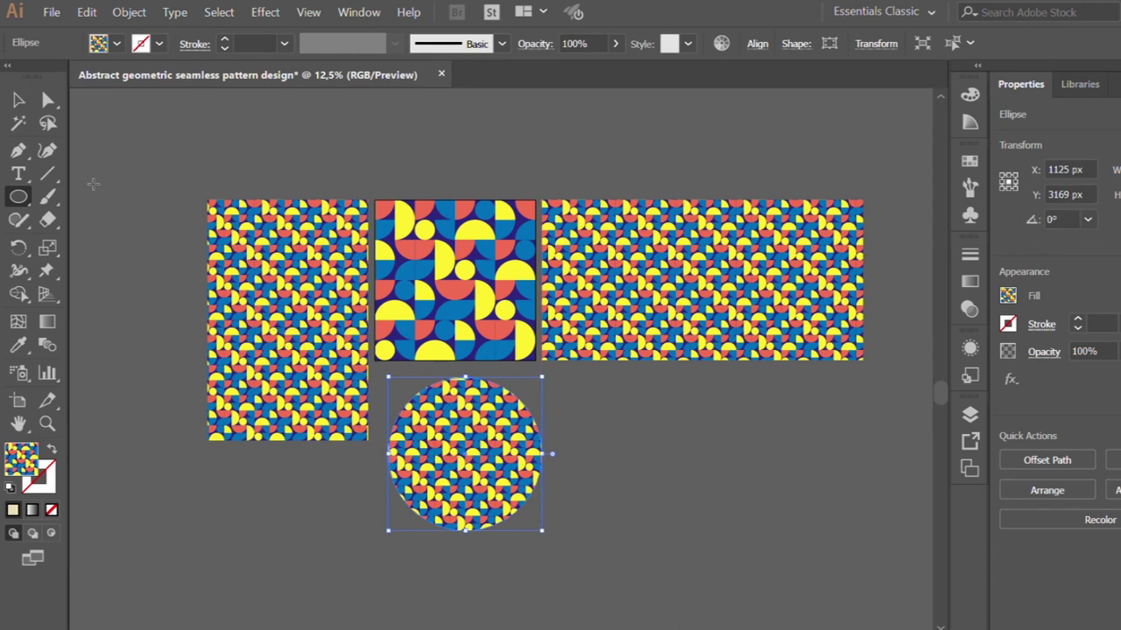
{"action": "left_click", "coordinate": [17, 99]}
{"action": "left_click_drag", "start_coordinate": [456, 430], "coordinate": [450, 430]}
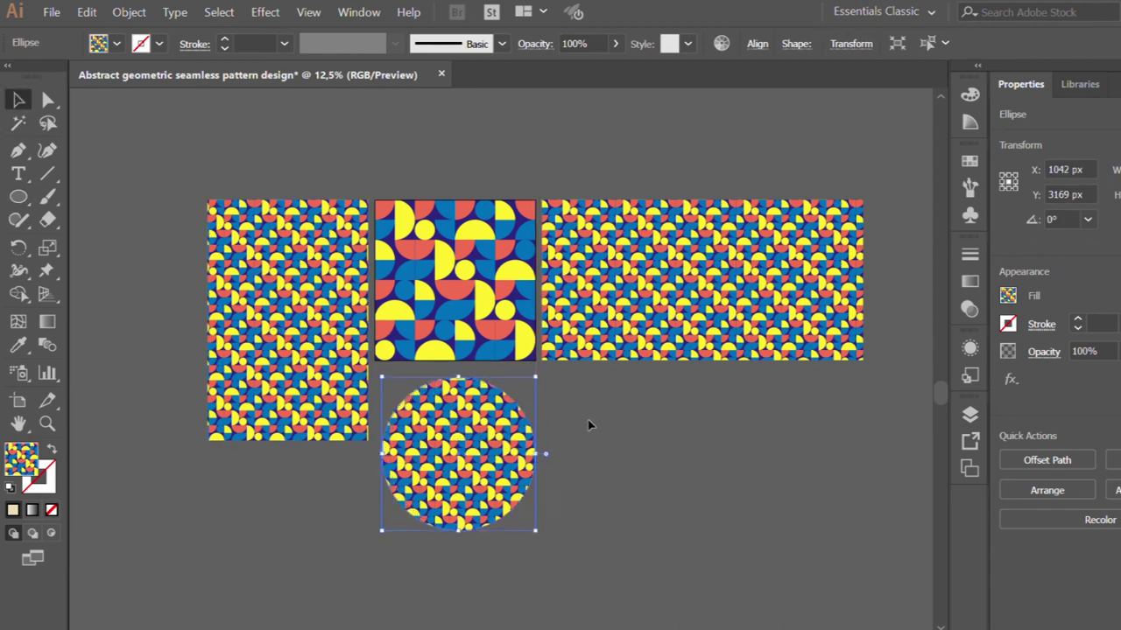
{"action": "left_click", "coordinate": [601, 421]}
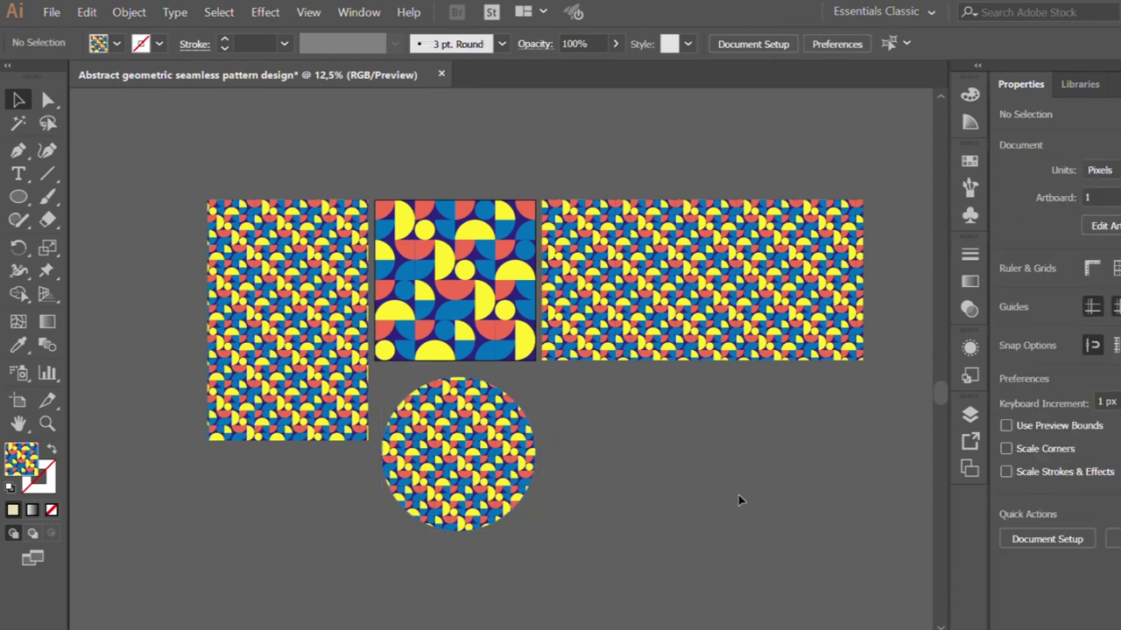
{"action": "left_click", "coordinate": [530, 457]}
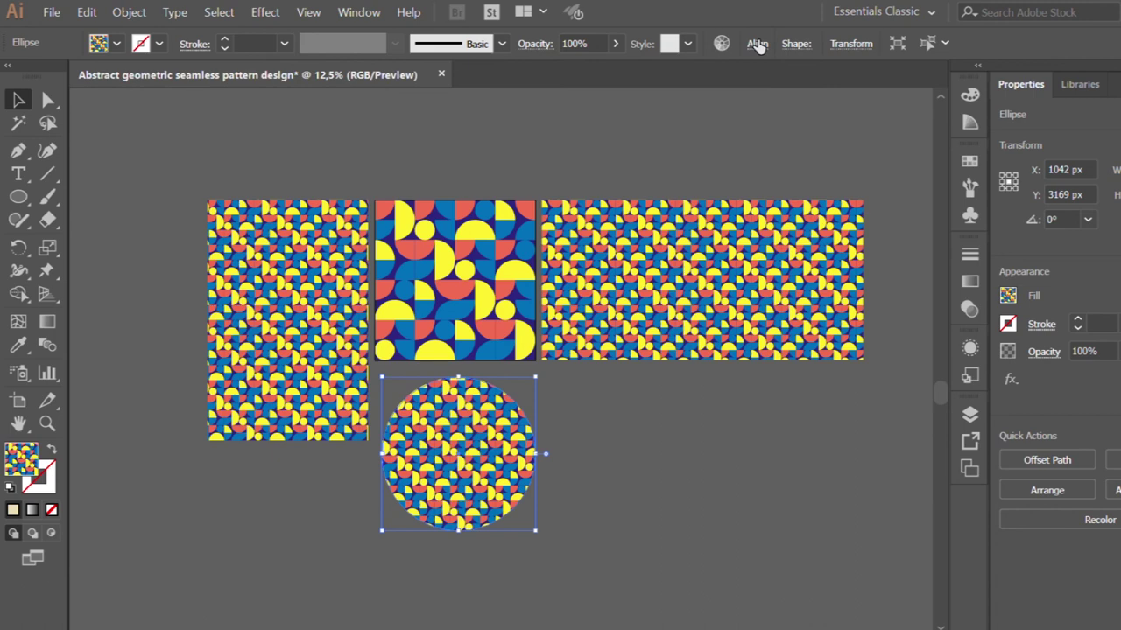
{"action": "key", "text": "Left"}
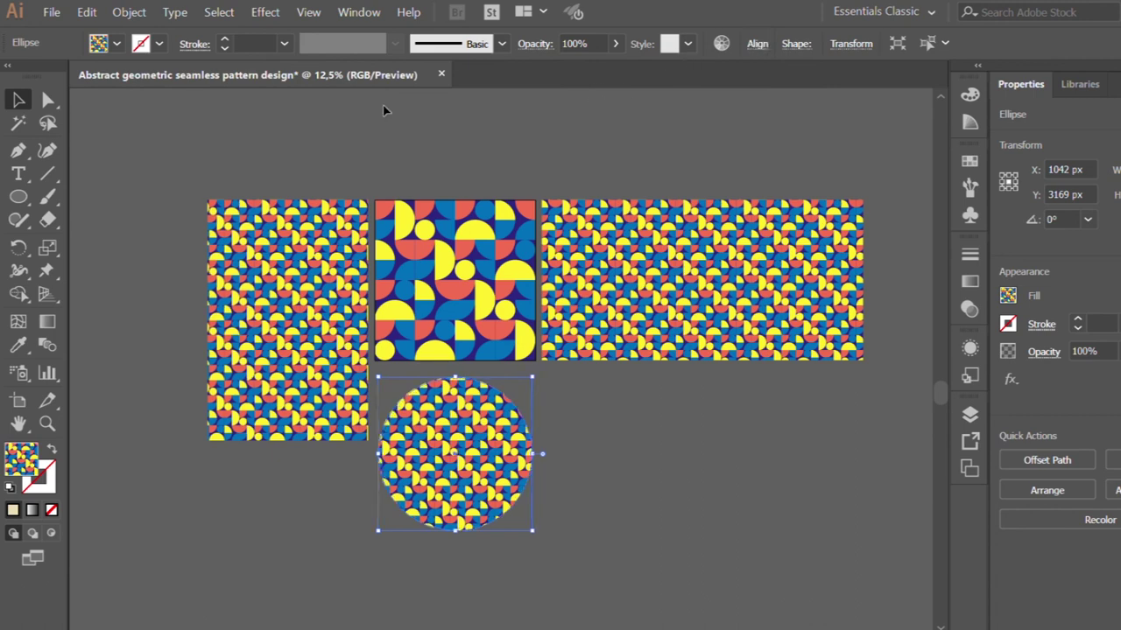
{"action": "left_click", "coordinate": [356, 143]}
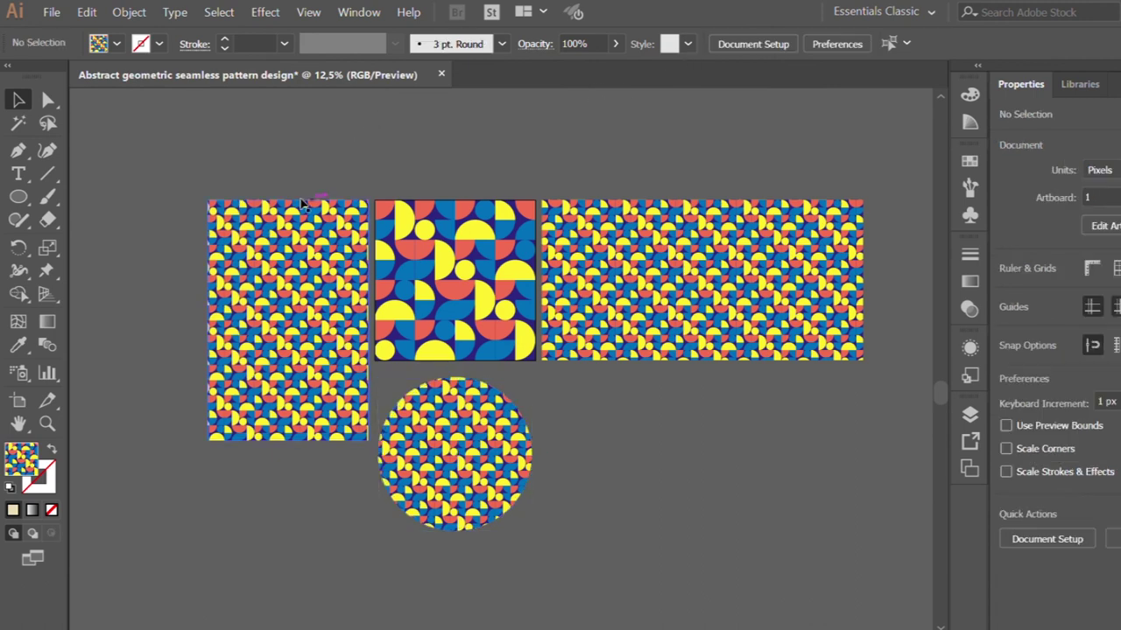
{"action": "left_click", "coordinate": [10, 195]}
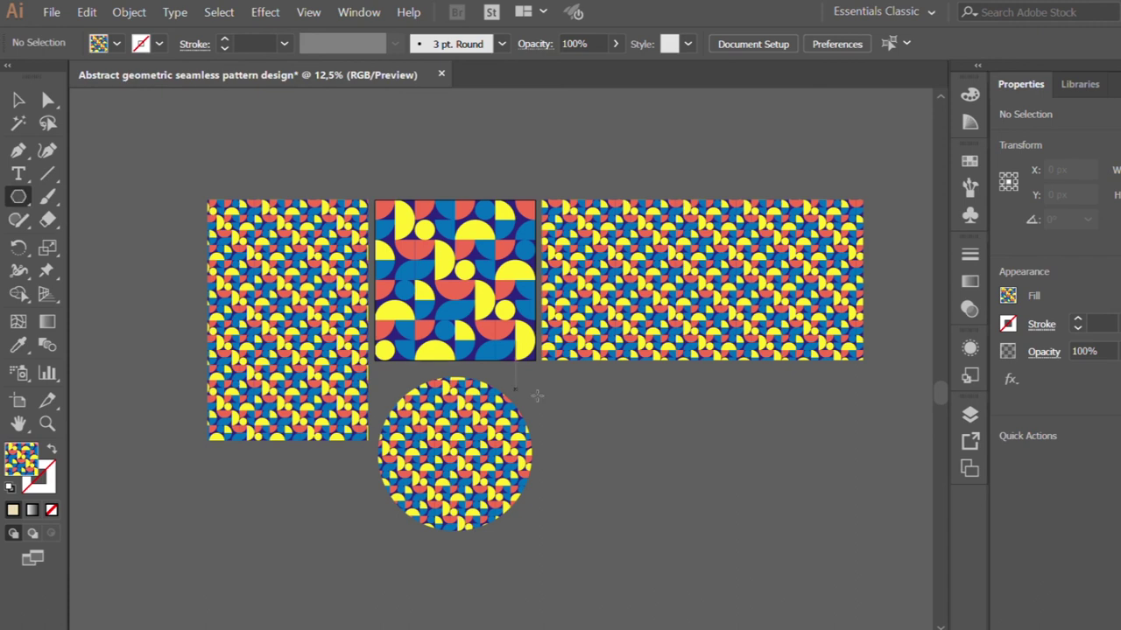
Draw a pattern-filled hexagon to the right of the circle, then deselect it
{"action": "left_click_drag", "start_coordinate": [670, 454], "coordinate": [750, 504]}
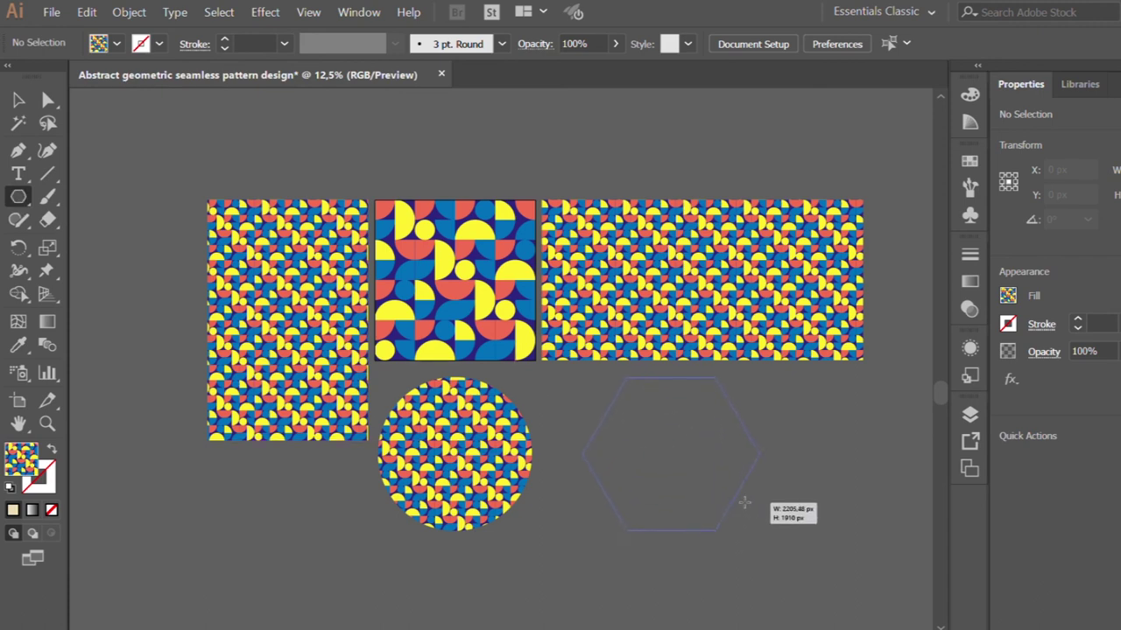
{"action": "left_click_drag", "start_coordinate": [750, 504], "coordinate": [744, 502]}
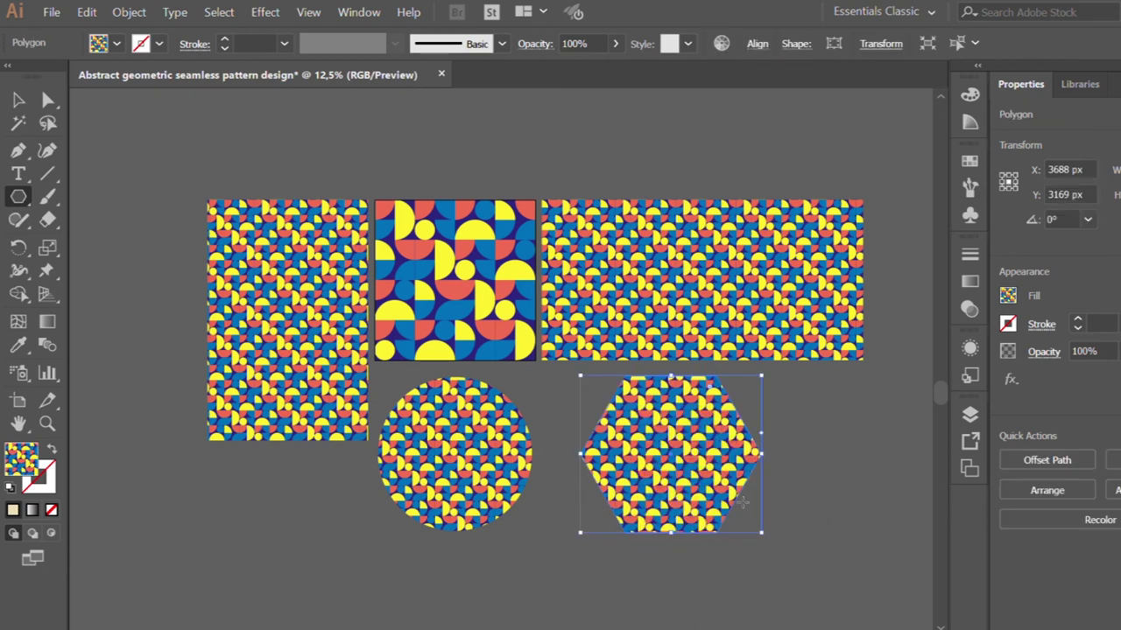
{"action": "left_click", "coordinate": [19, 100]}
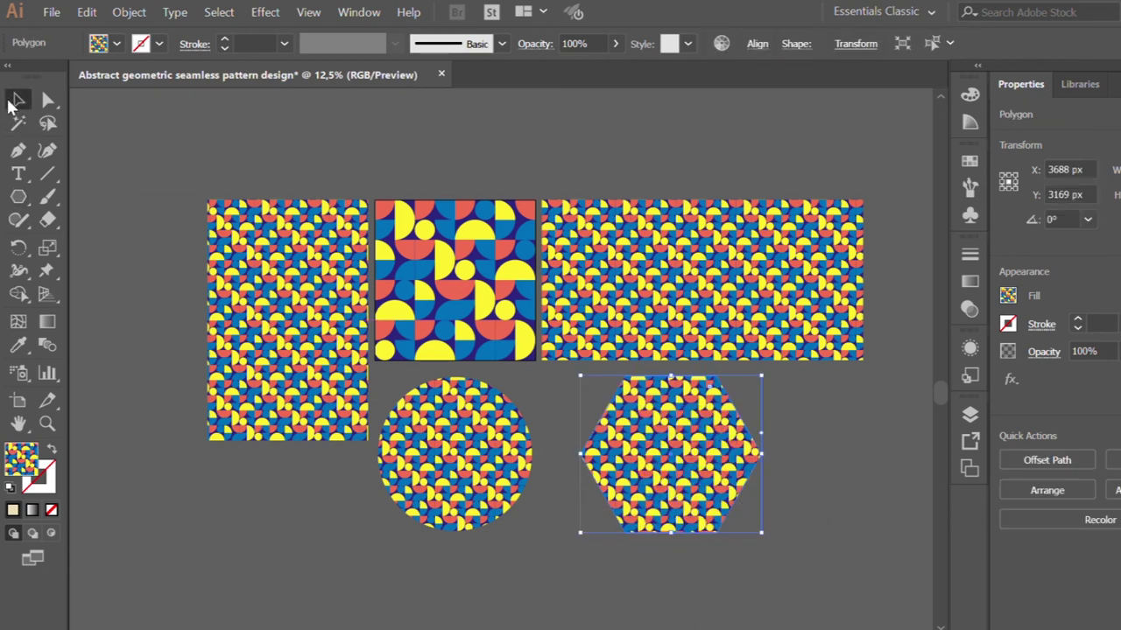
{"action": "left_click", "coordinate": [343, 137]}
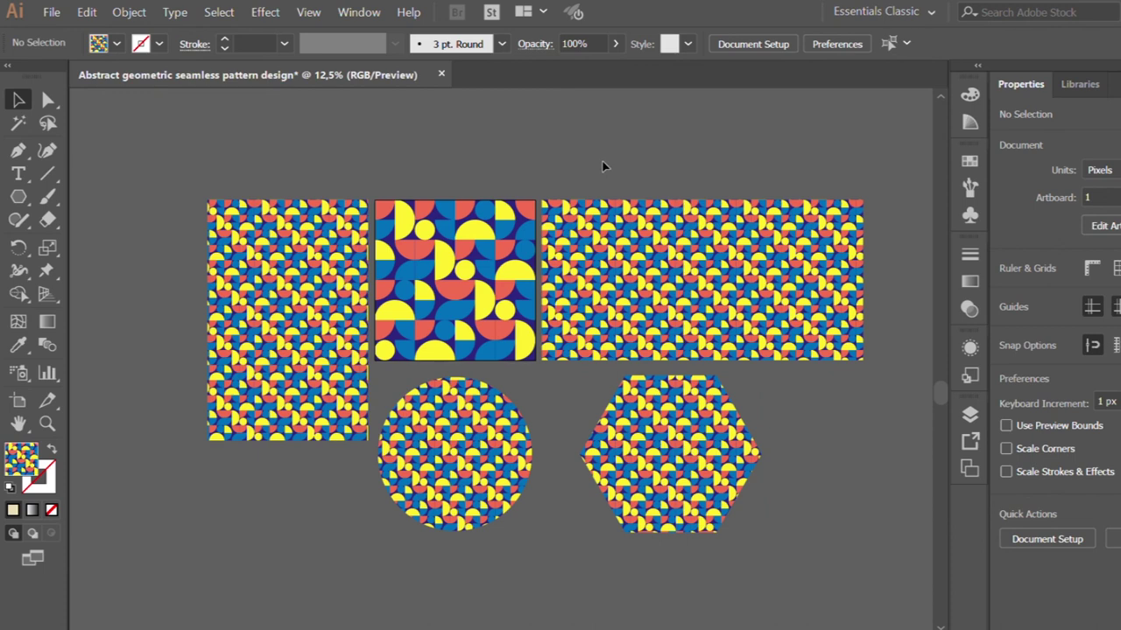